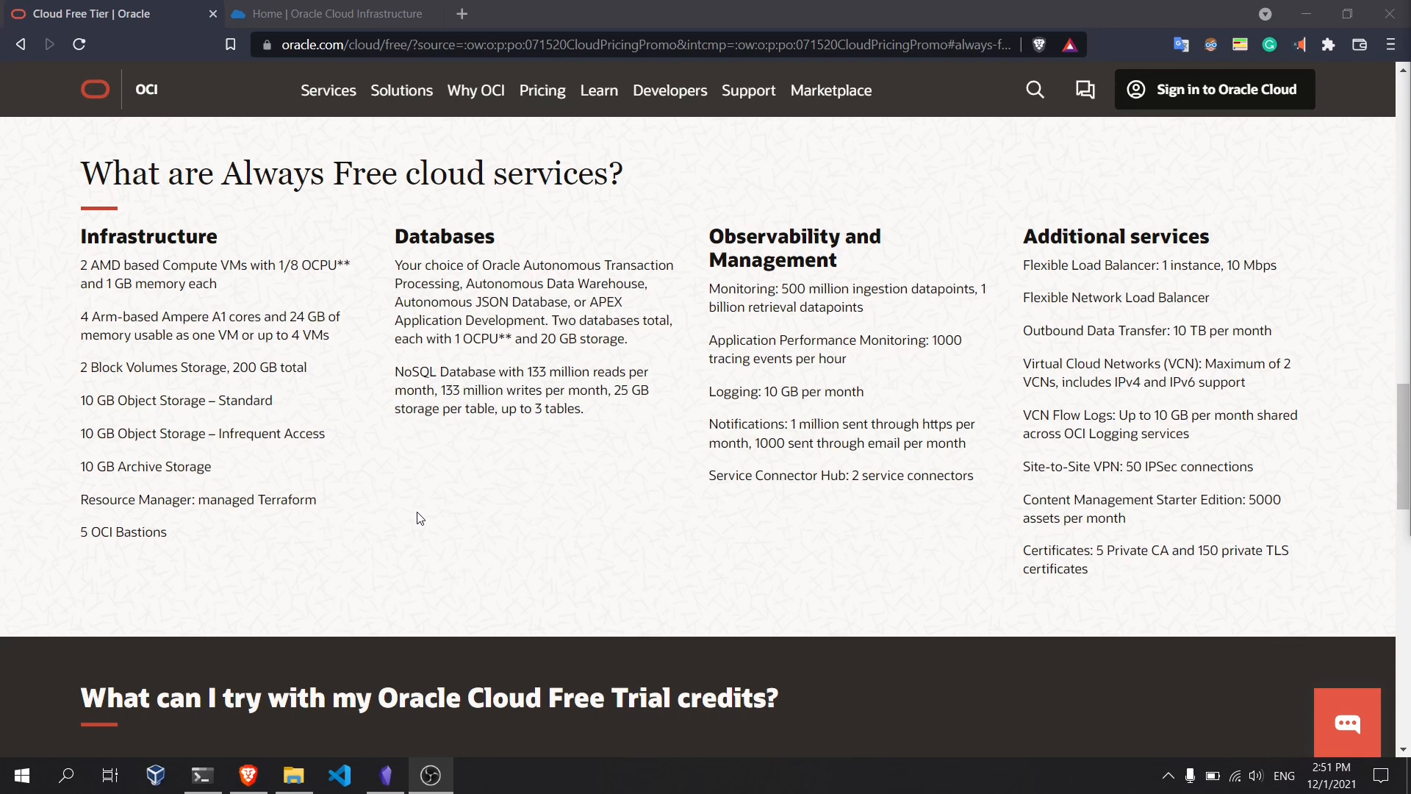
Step: Open the Oracle Cloud sign-in page and return to the list of Always Free cloud services
left_click(1176, 92)
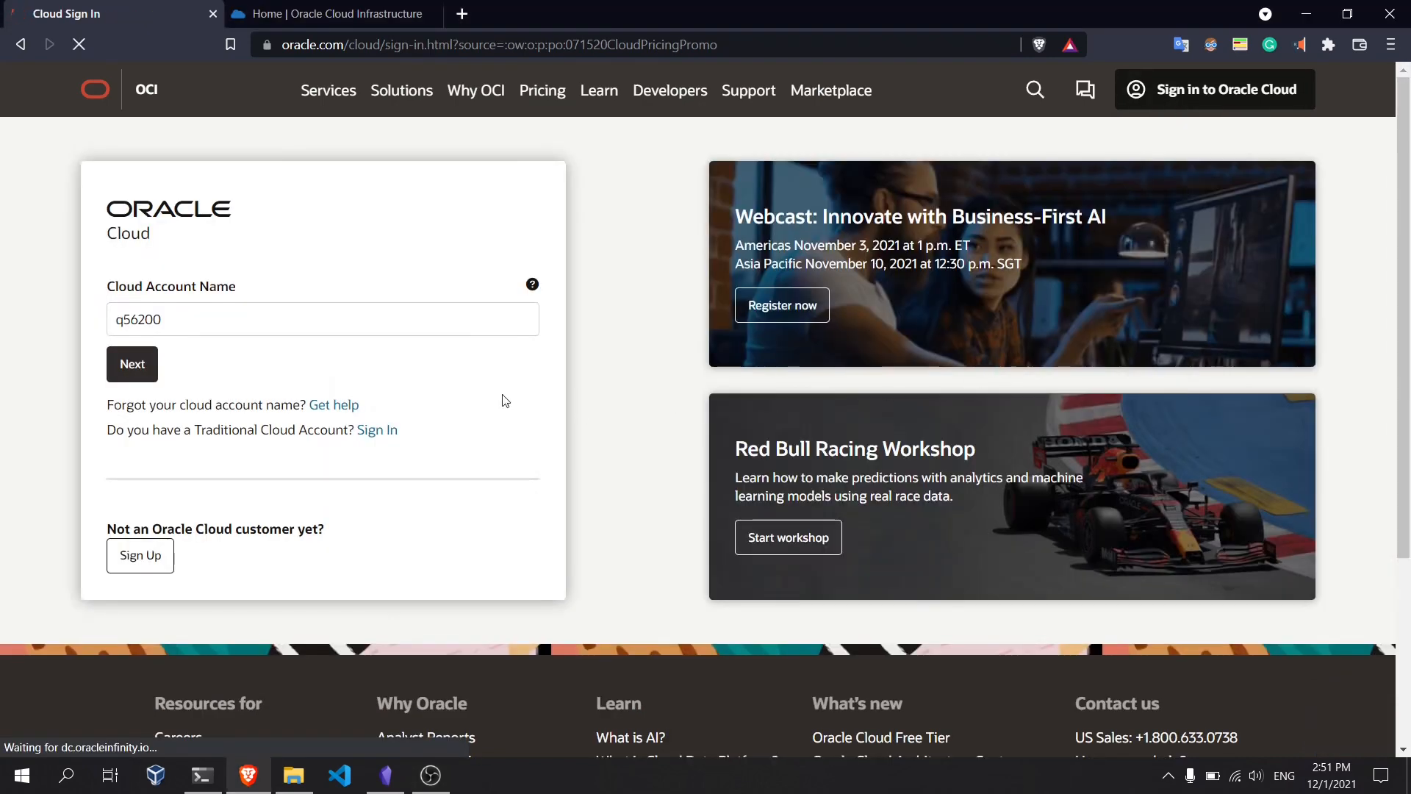
left_click(17, 48)
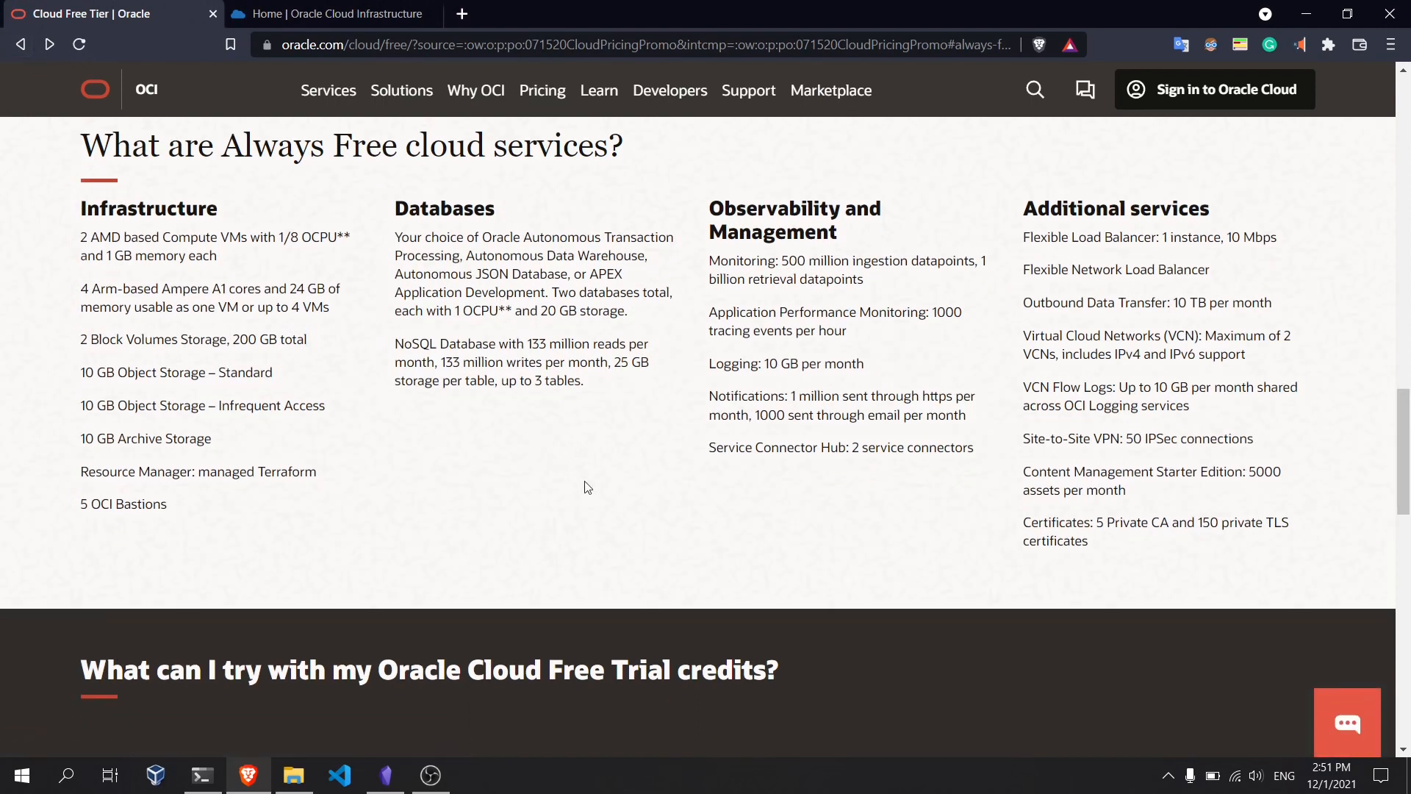
scroll(588, 488, "up", 1)
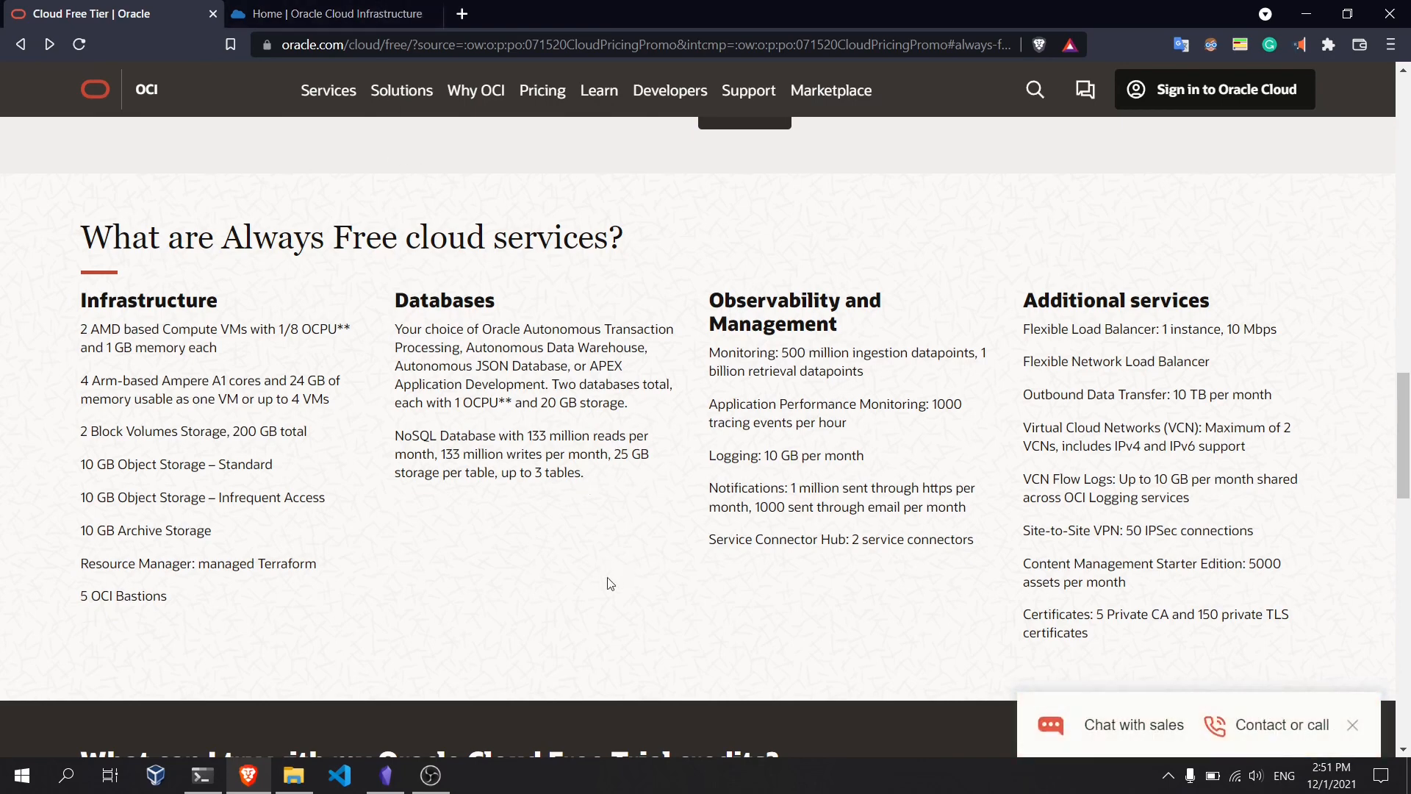
Step: Compare the Always Free and 30-day trial offers with the cloud account's trial billing summary, and look up the eligible services
left_click(379, 13)
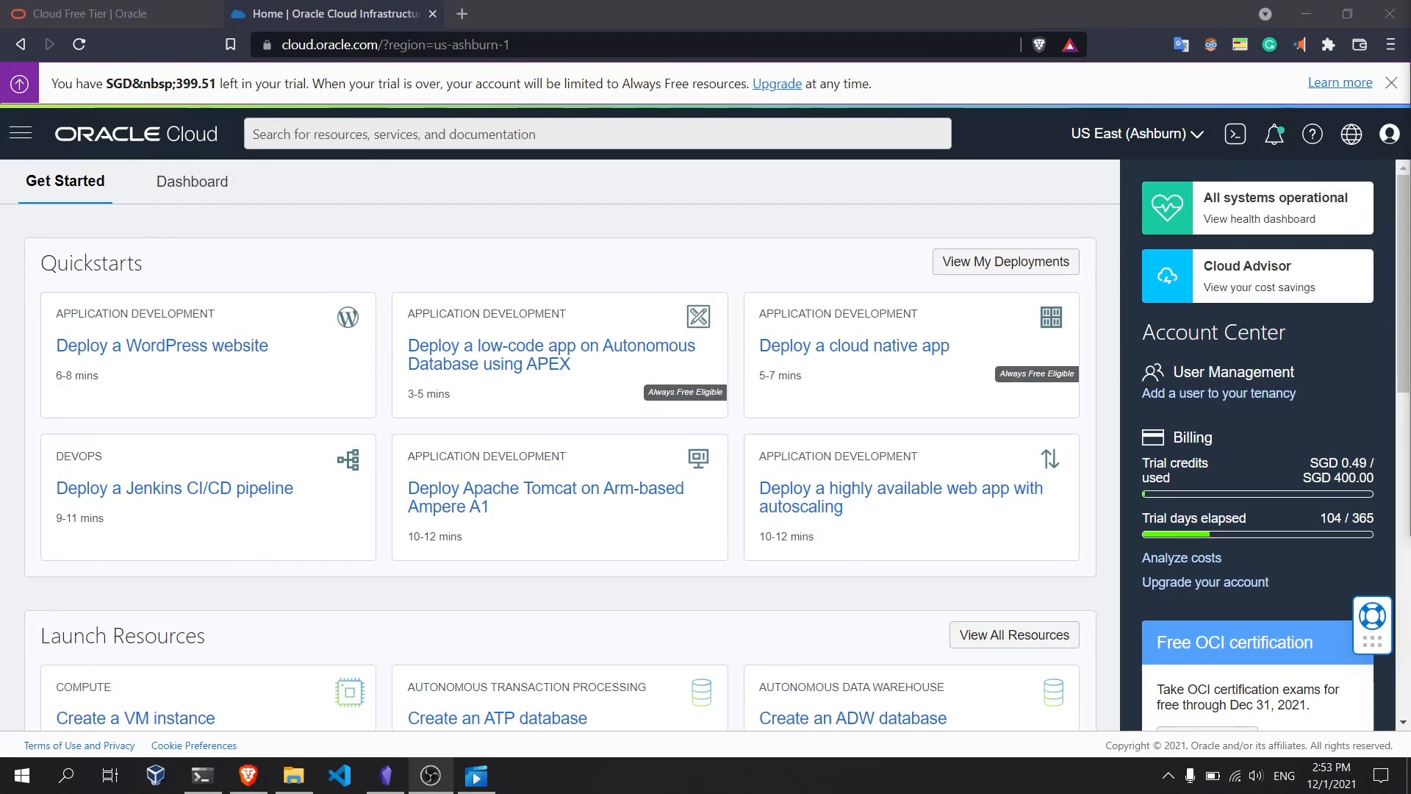
left_click(115, 11)
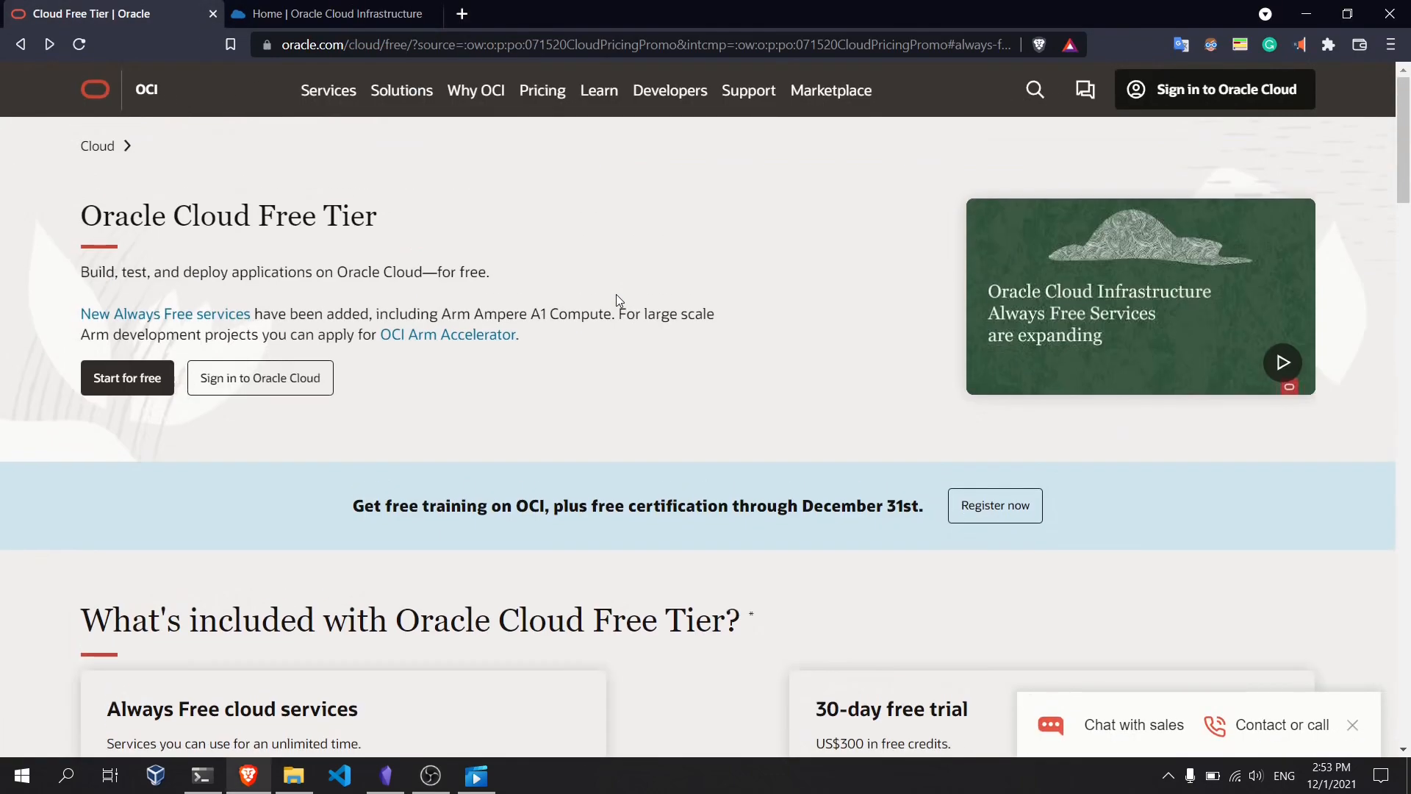
scroll(616, 294, "down", 3)
scroll(616, 297, "down", 1)
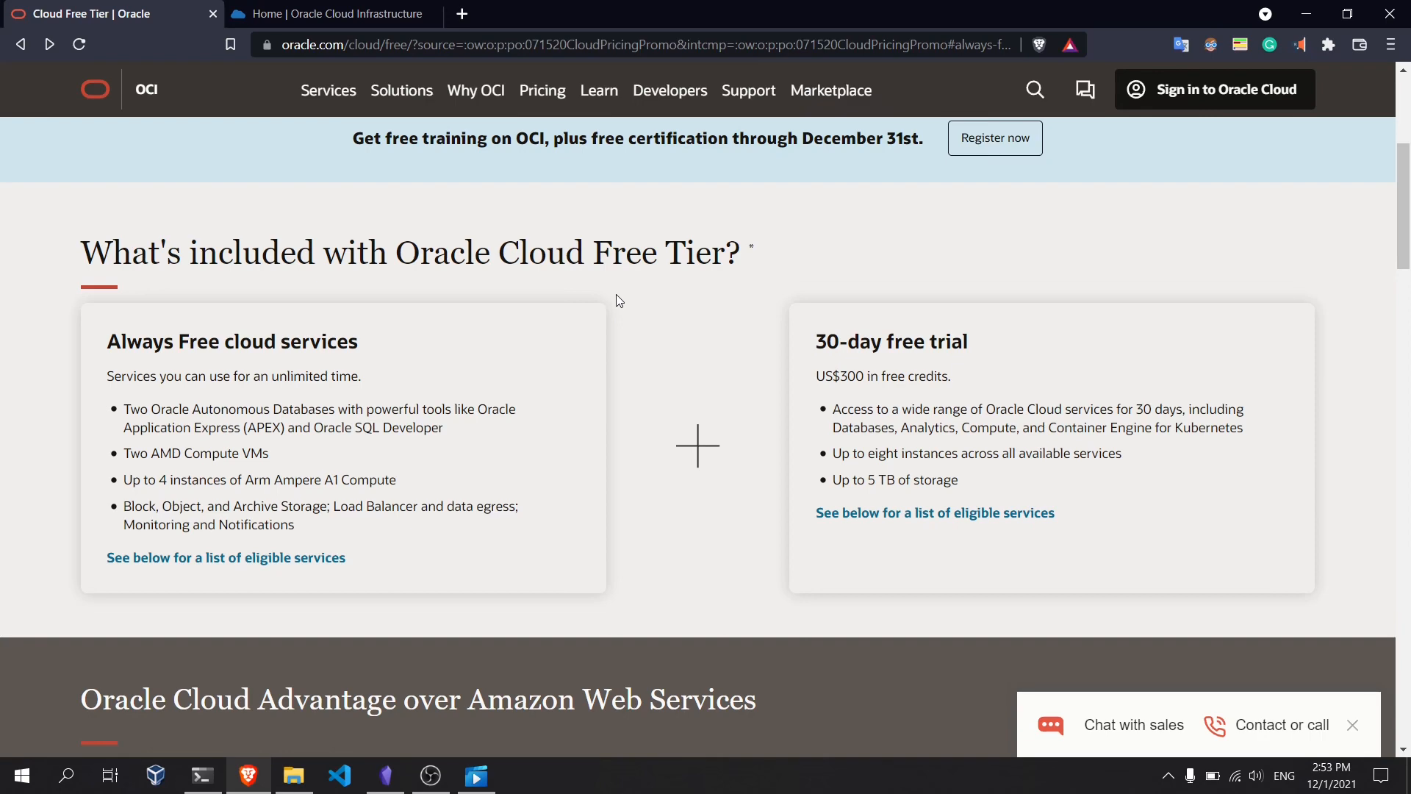
left_click(352, 18)
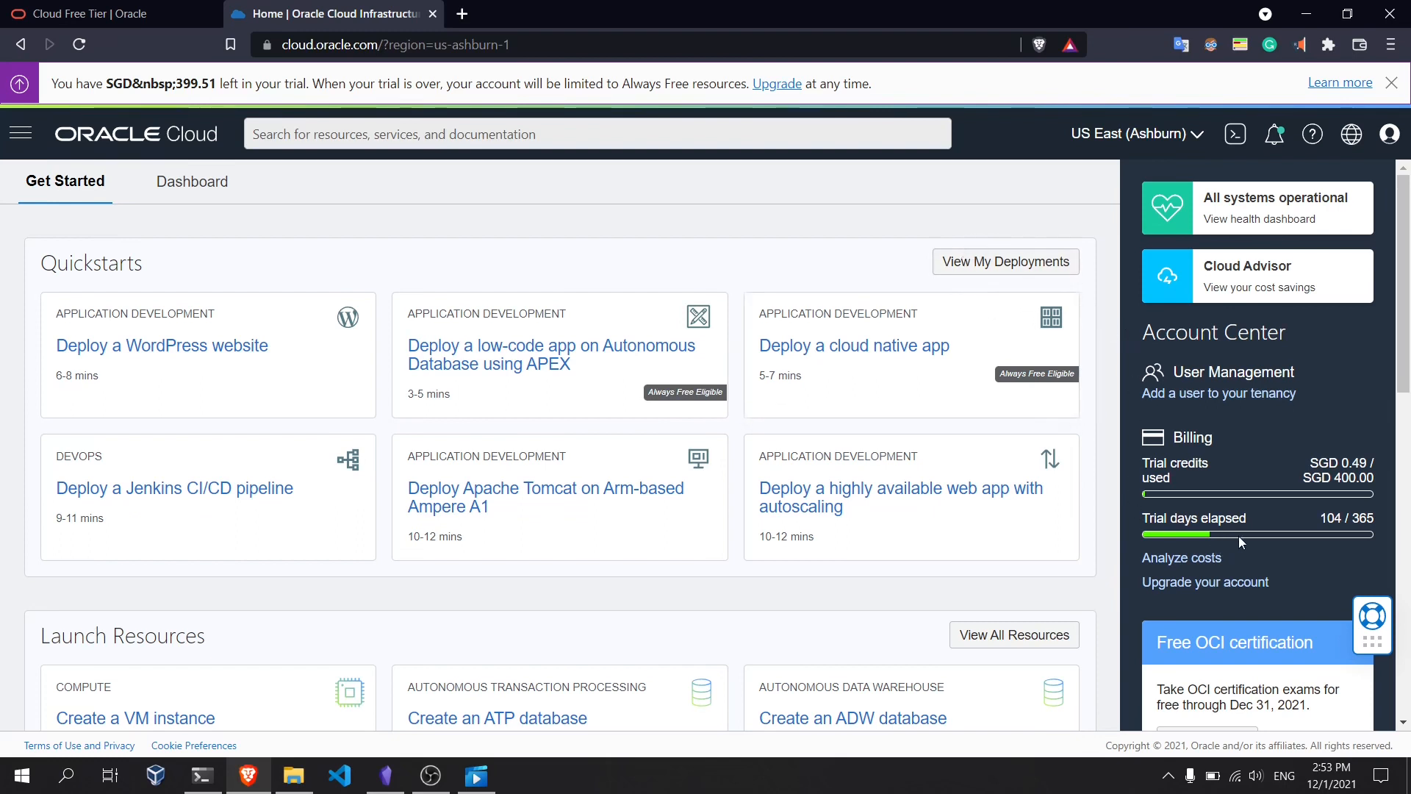
left_click(111, 14)
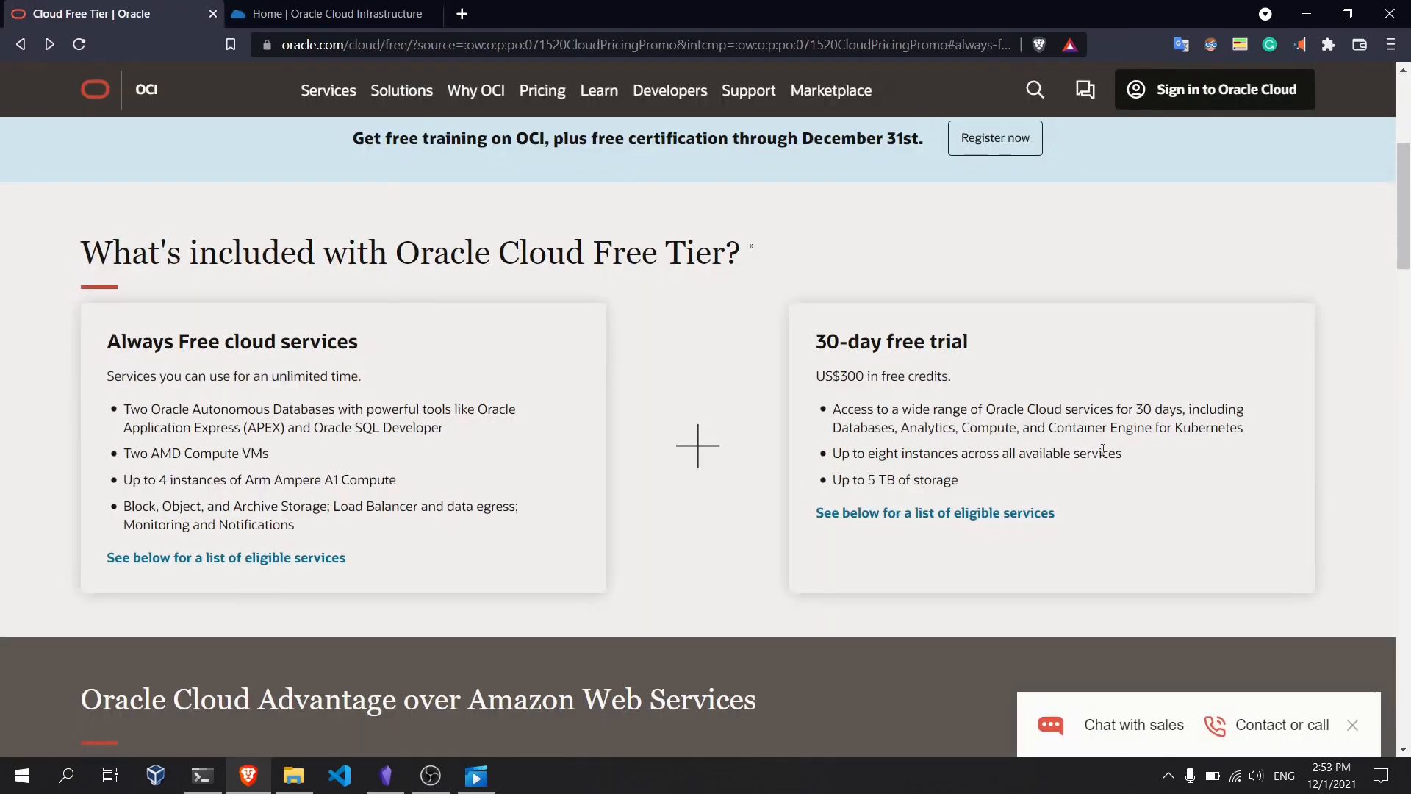
key("ctrl+Tab")
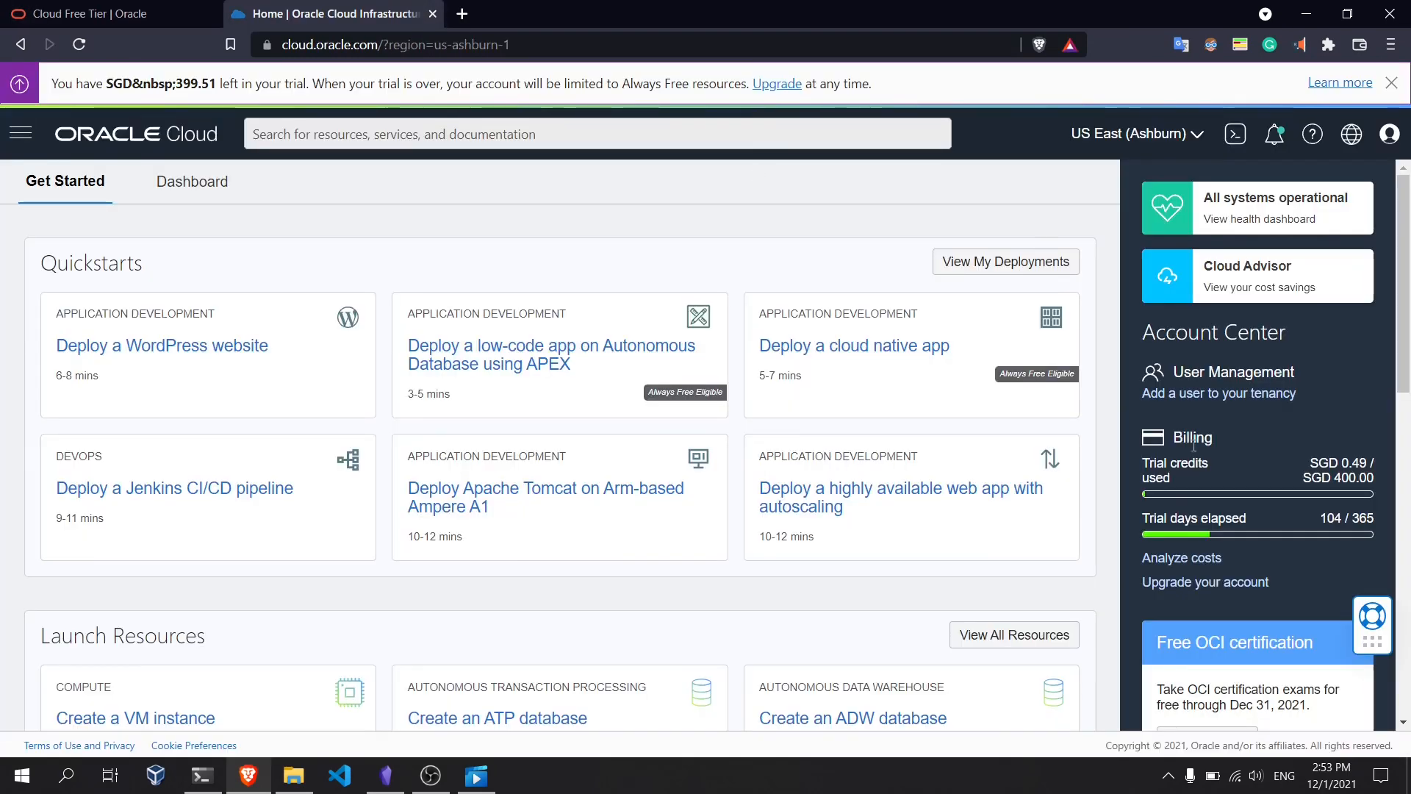
left_click(186, 8)
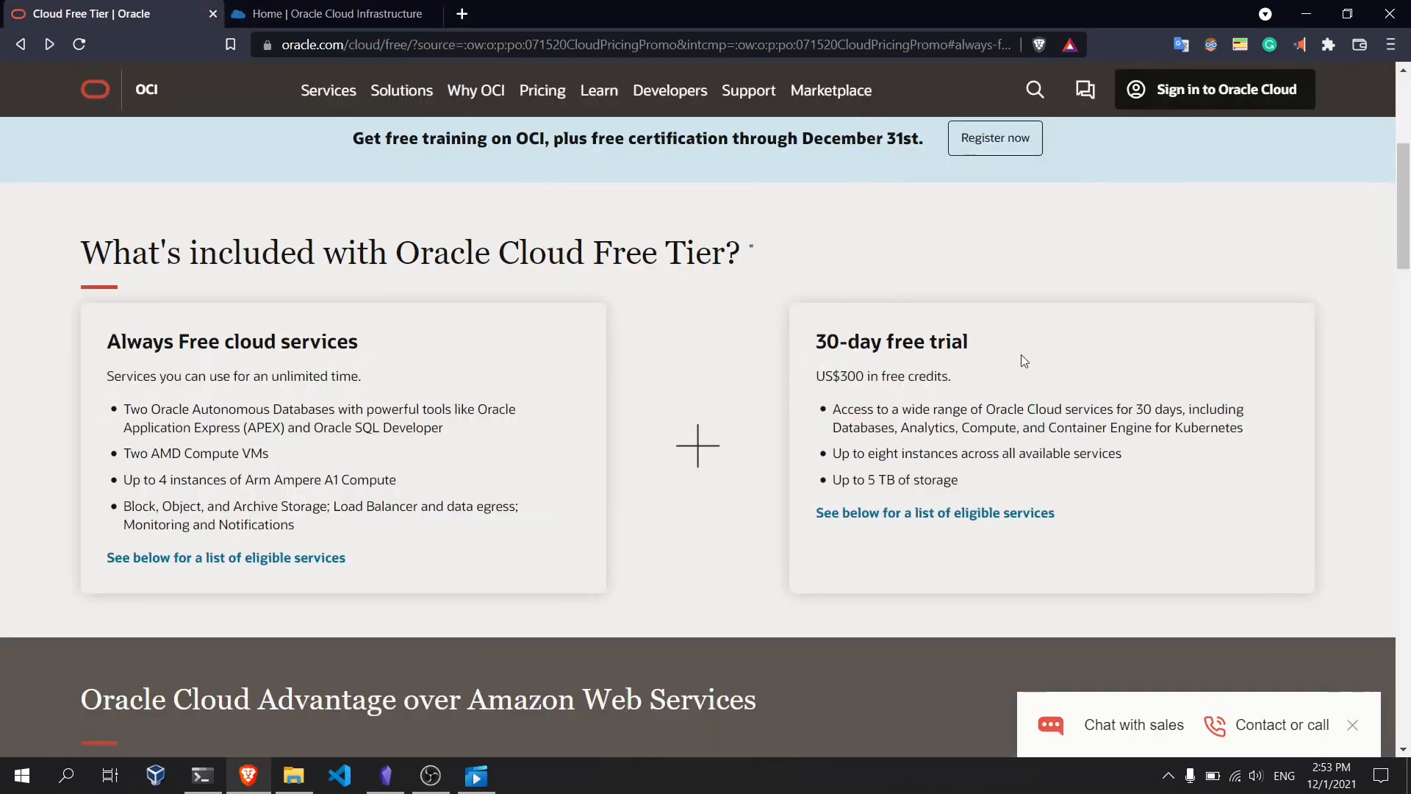
left_click(941, 526)
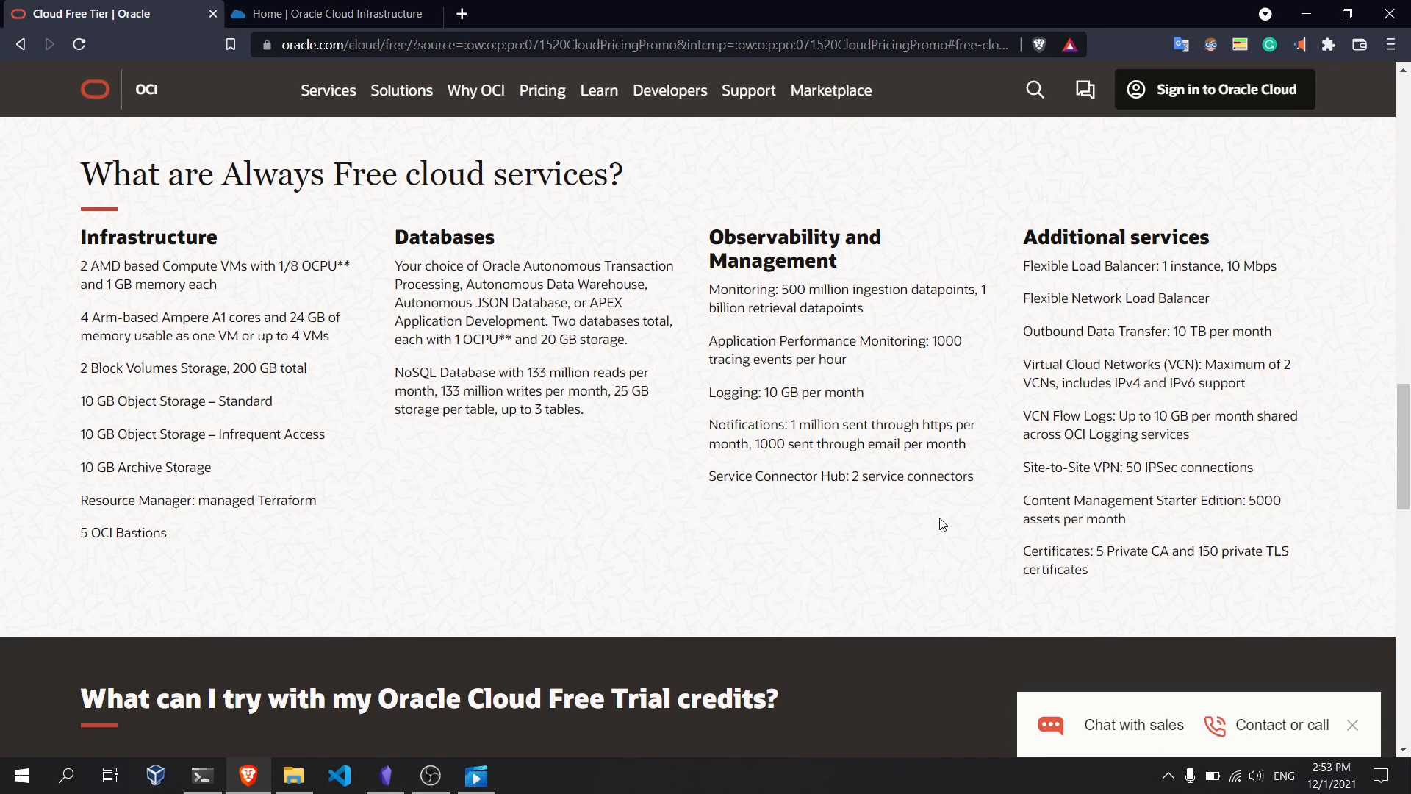
Step: Open the Compartments page of Identity & Security in the Oracle Cloud console
left_click(319, 7)
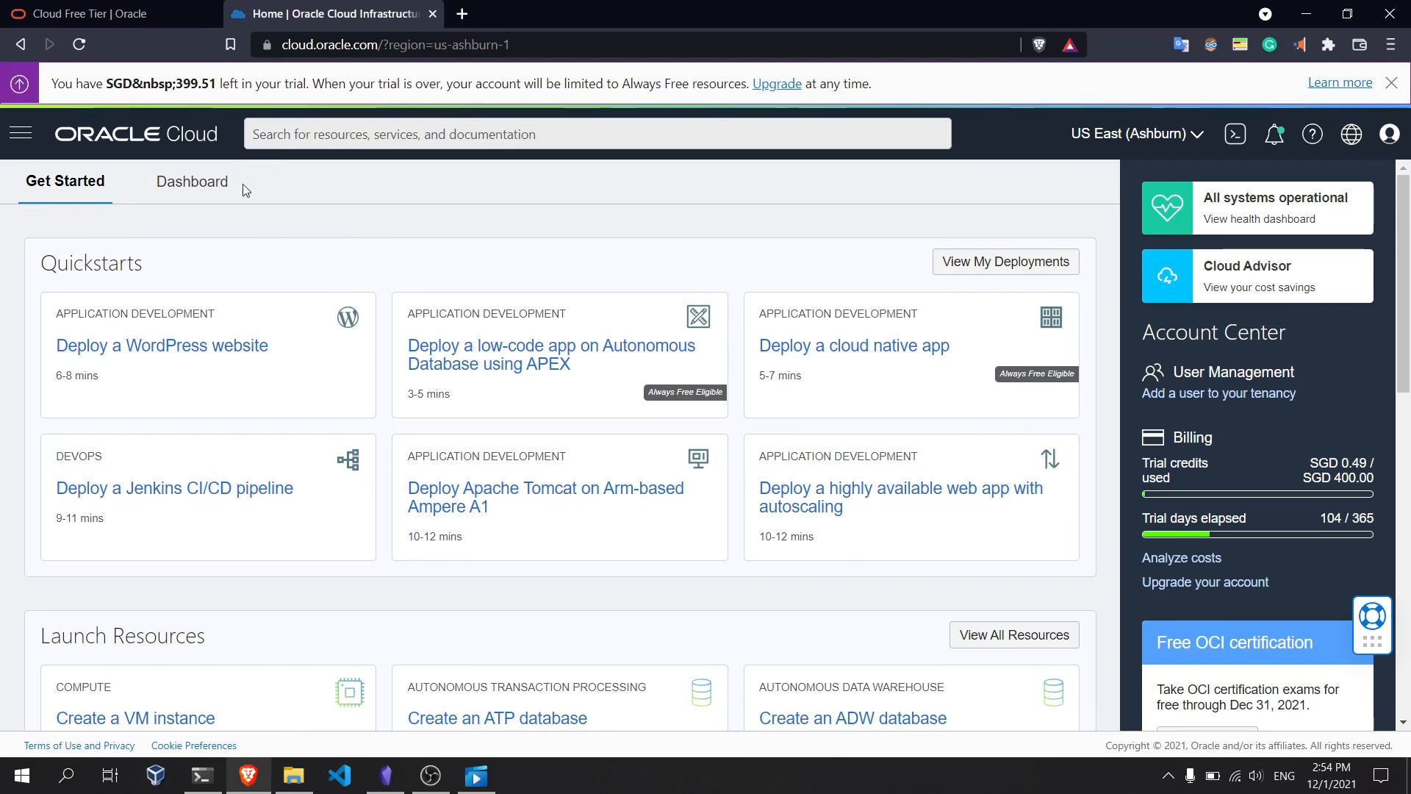
left_click(16, 138)
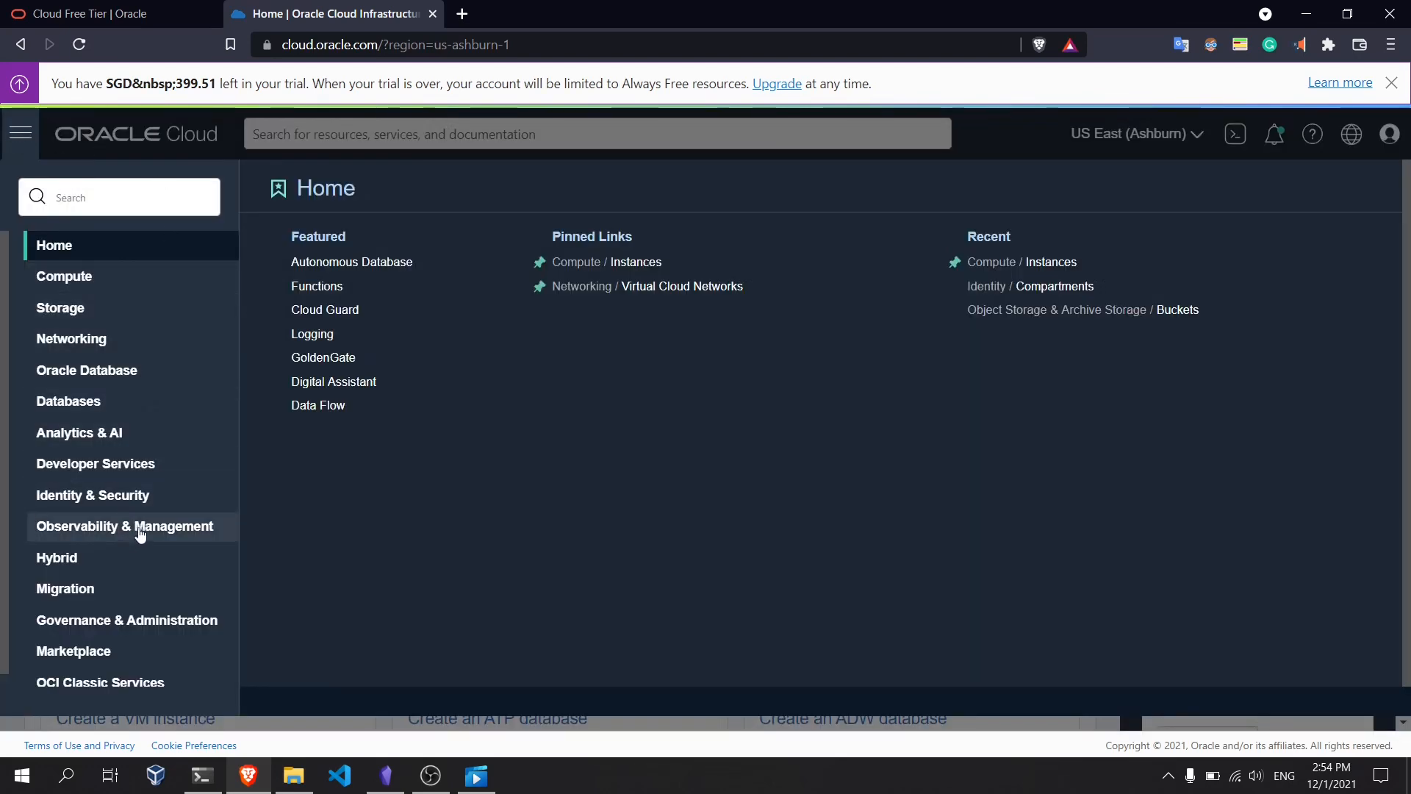
left_click(116, 496)
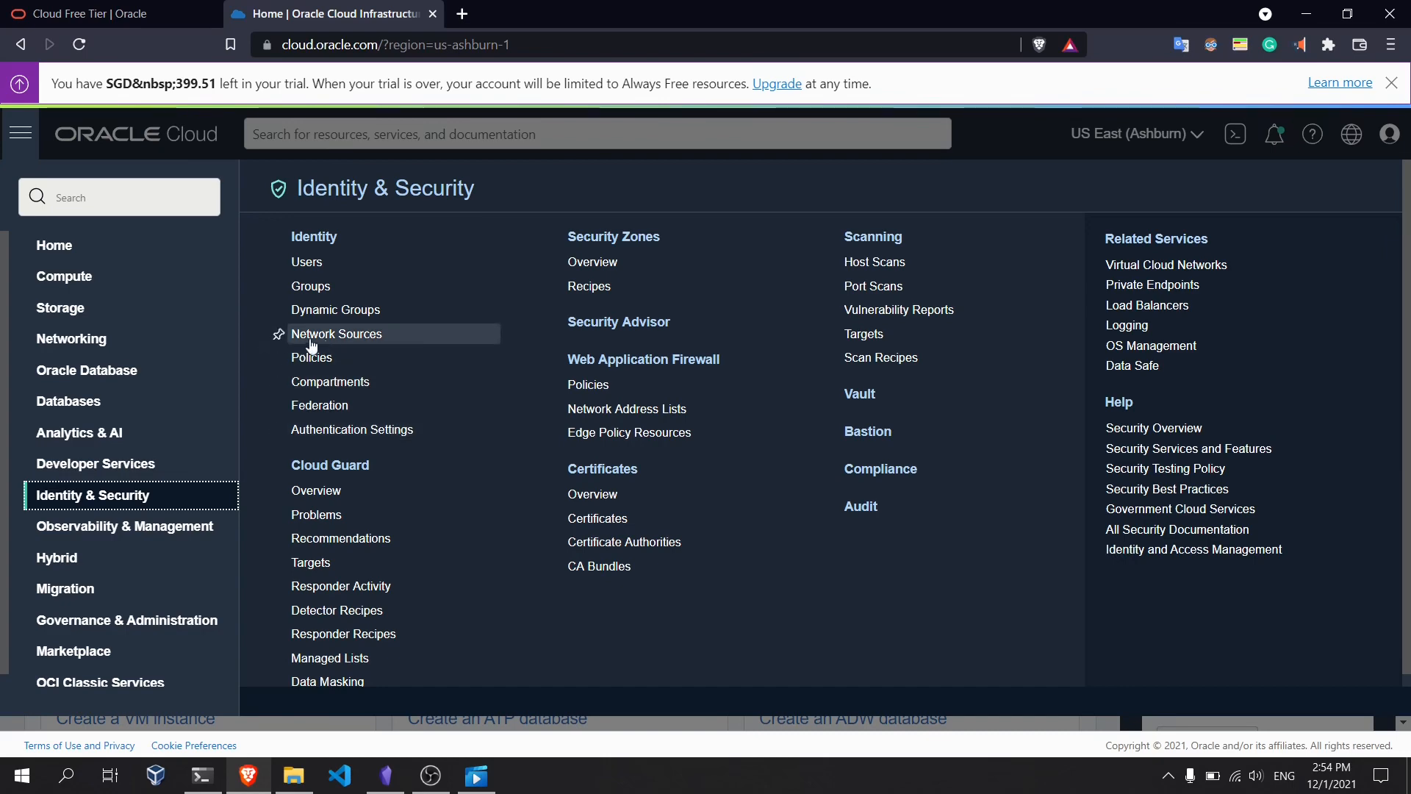
left_click(342, 382)
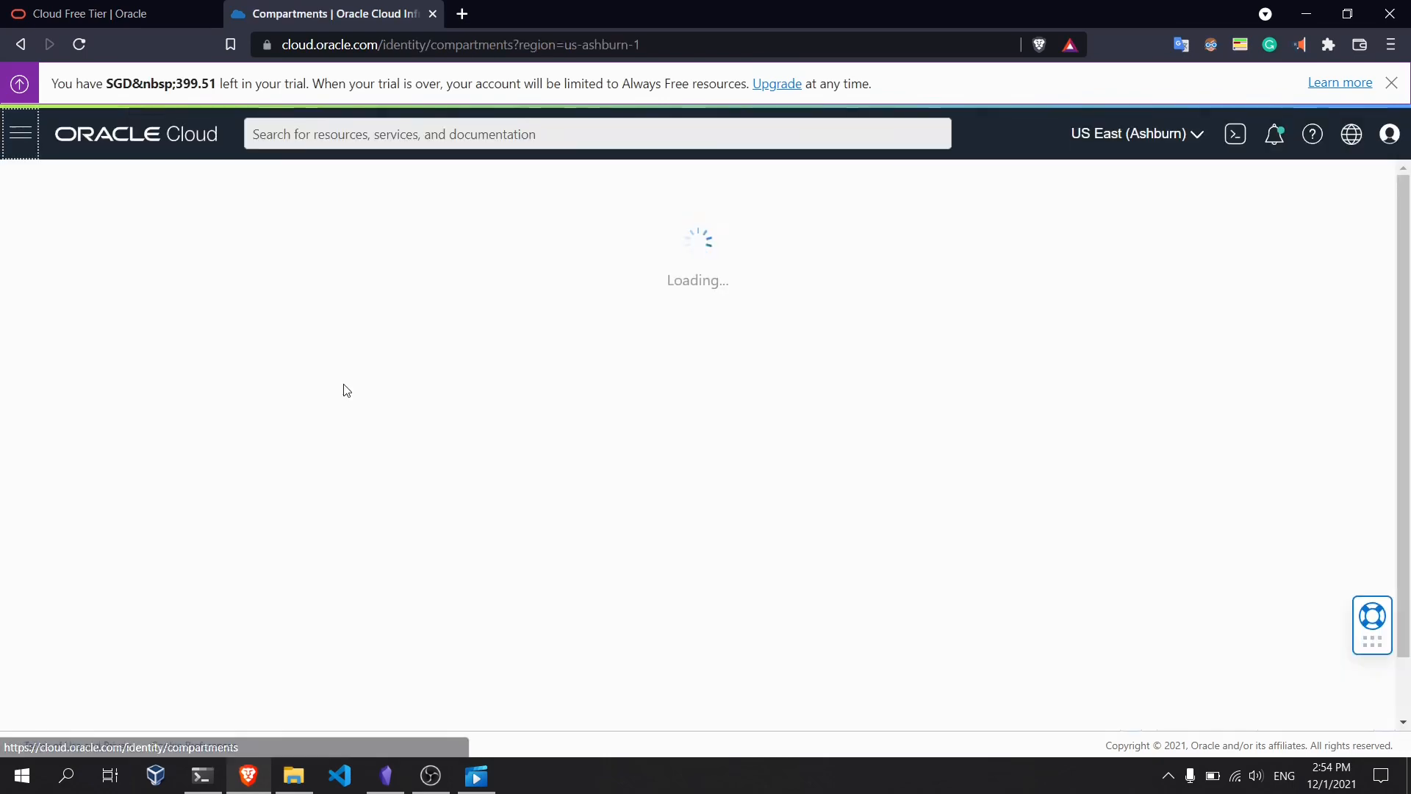
Step: Start creating a compartment and name it Web_app_deployment
left_click(415, 286)
left_click(441, 315)
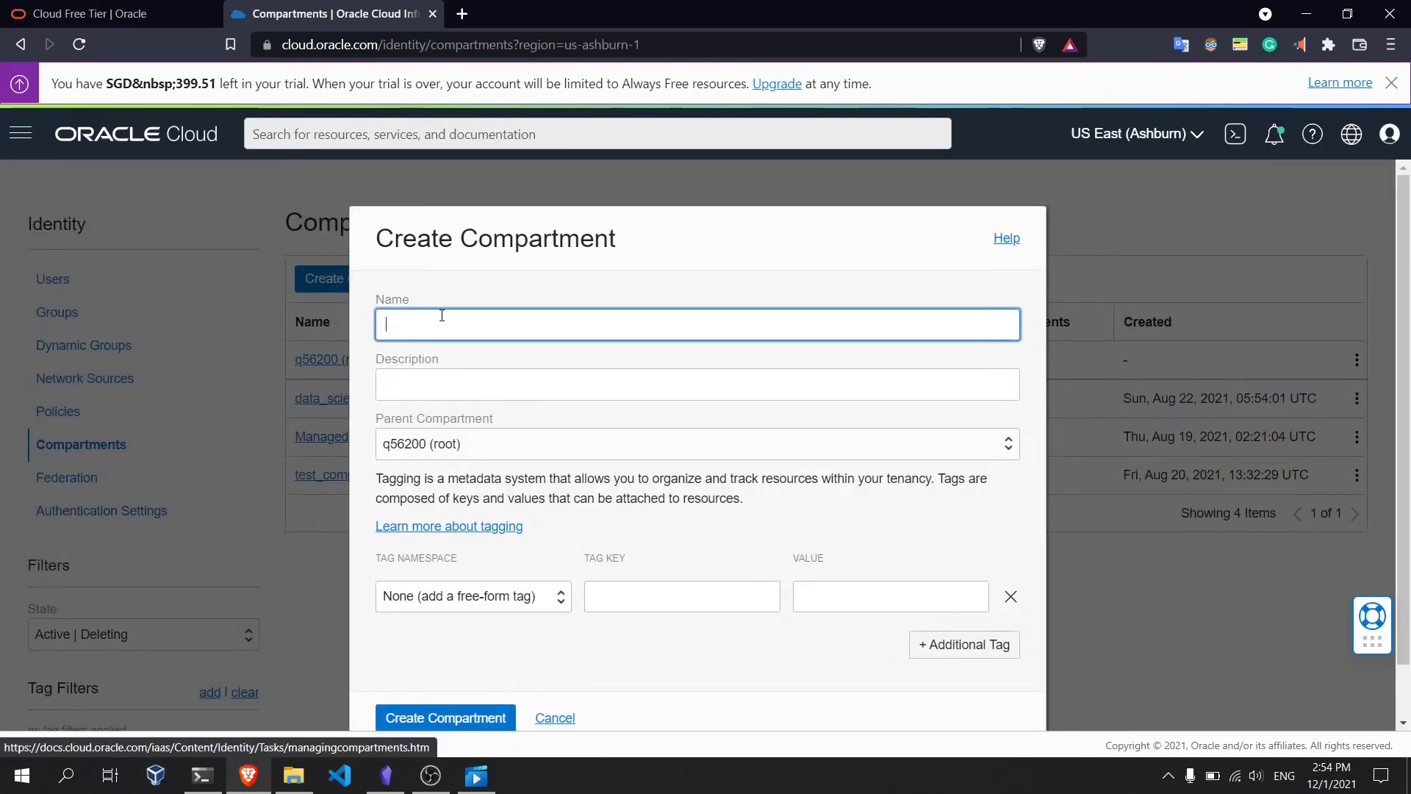
type("Wen_de")
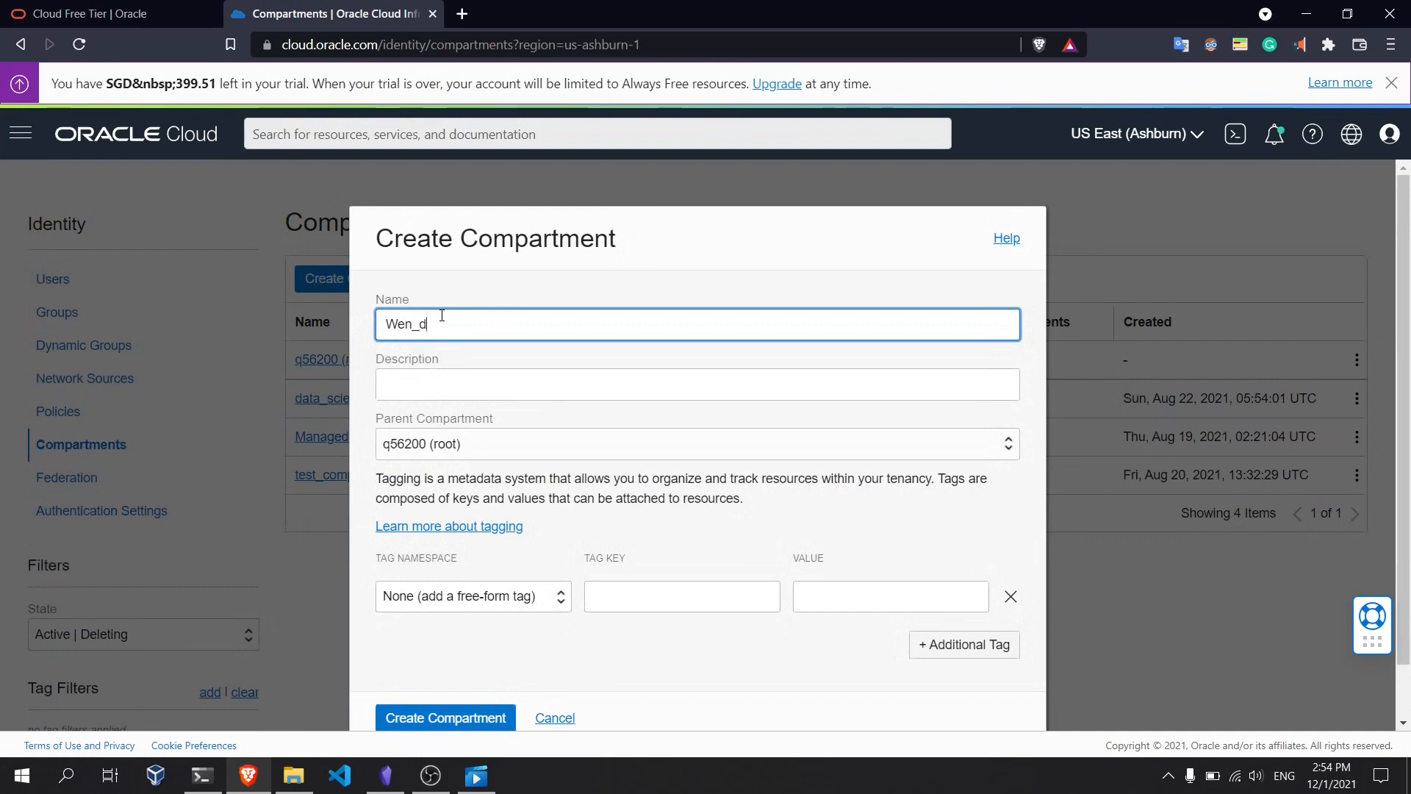
key("BackSpace")
type("b_app")
type("_depl")
type("i")
key("BackSpace")
key("BackSpace")
type("oymen")
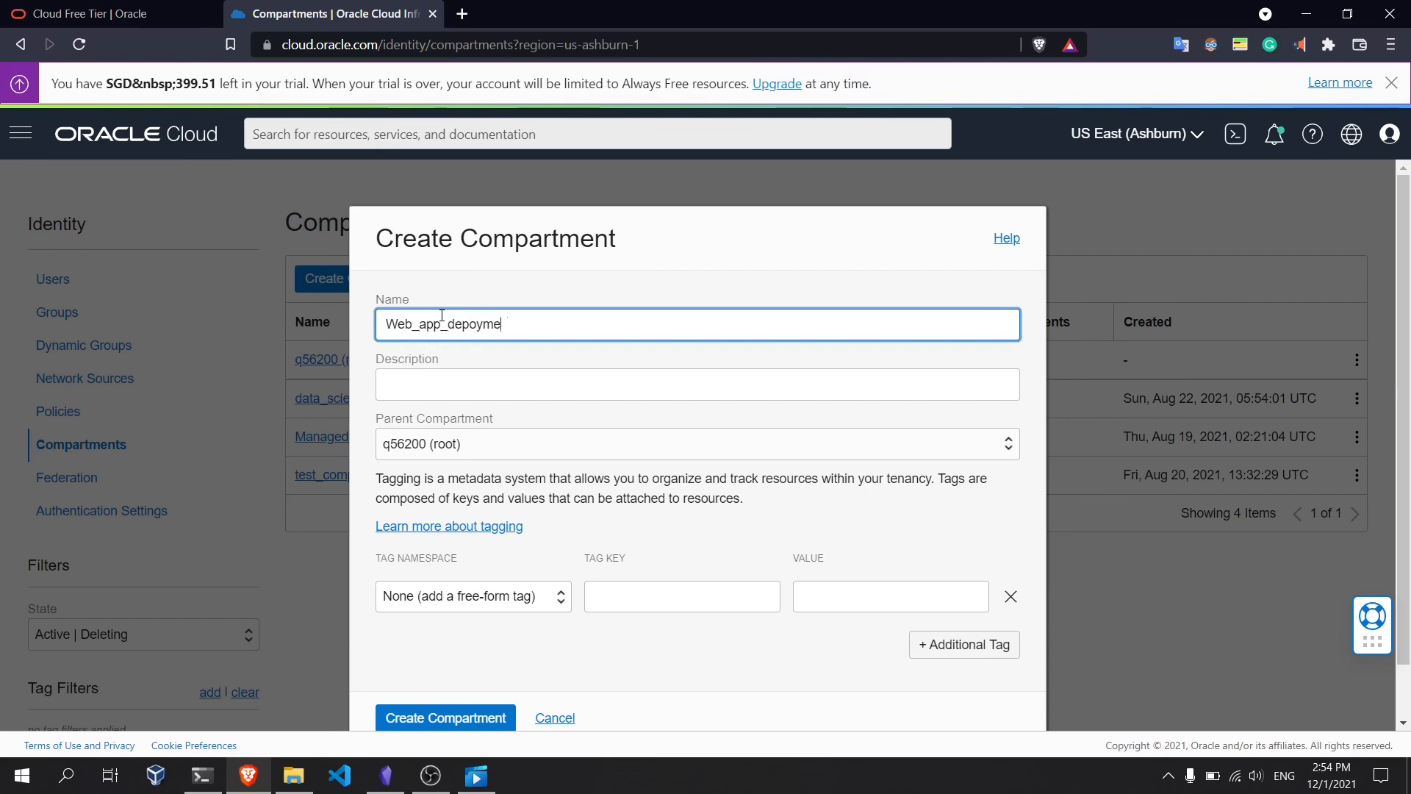
key("BackSpace")
key("BackSpace")
key("BackSpace")
key("BackSpace")
key("BackSpace")
type("loyment")
Step: Set the description to "tutorial series on how to deploy a web application on oracle cloud" and create the compartment under root
left_click(456, 399)
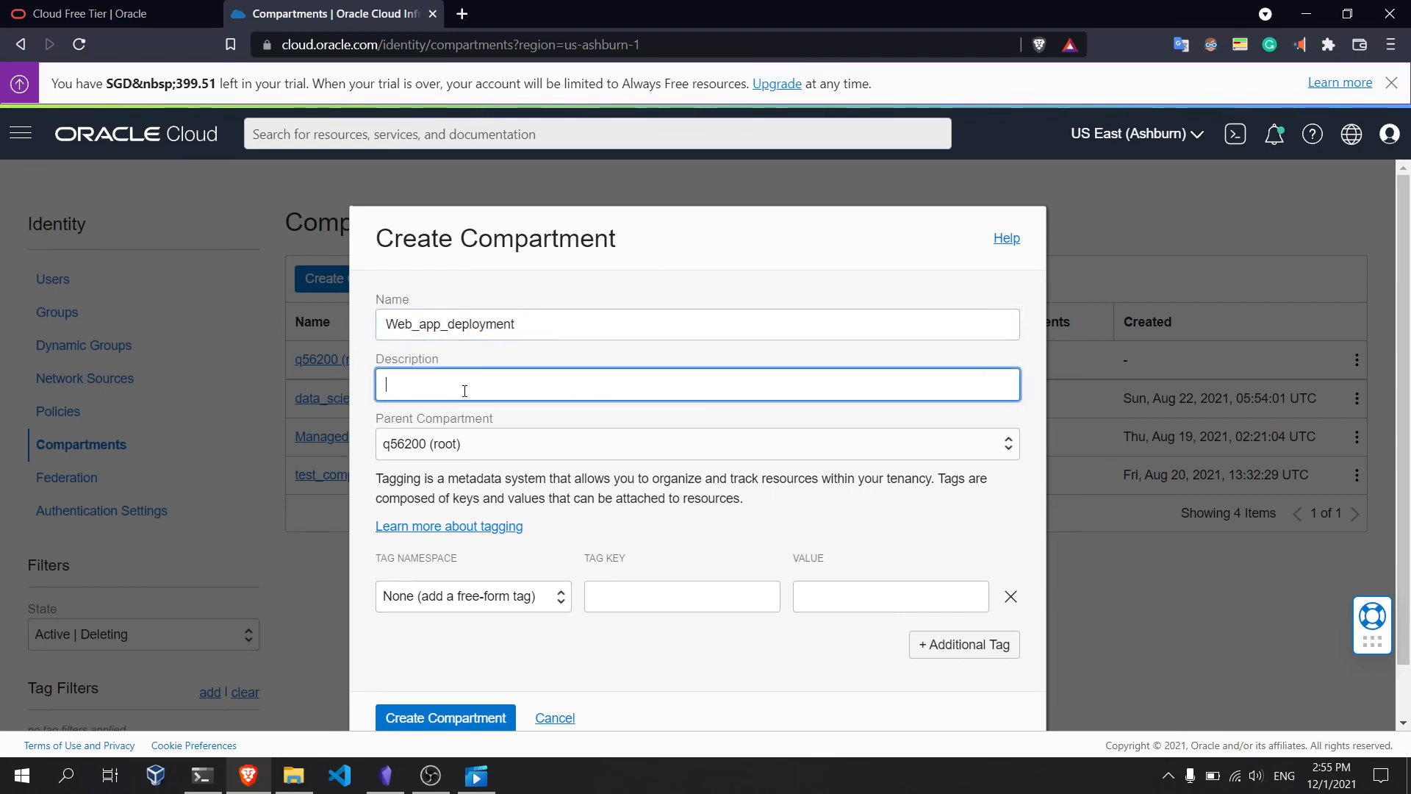
scroll(464, 397, "down", 1)
left_click(466, 395)
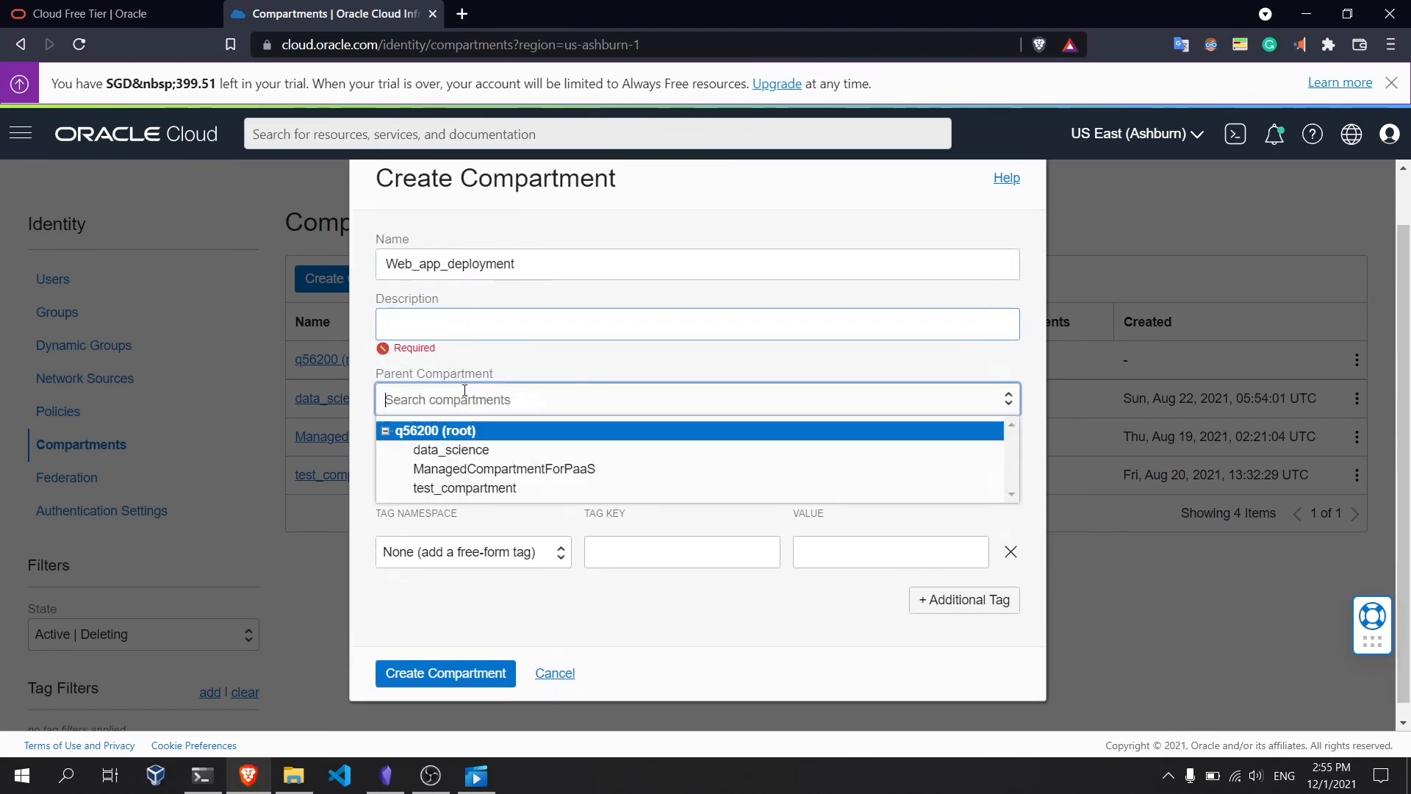
scroll(463, 478, "up", 1)
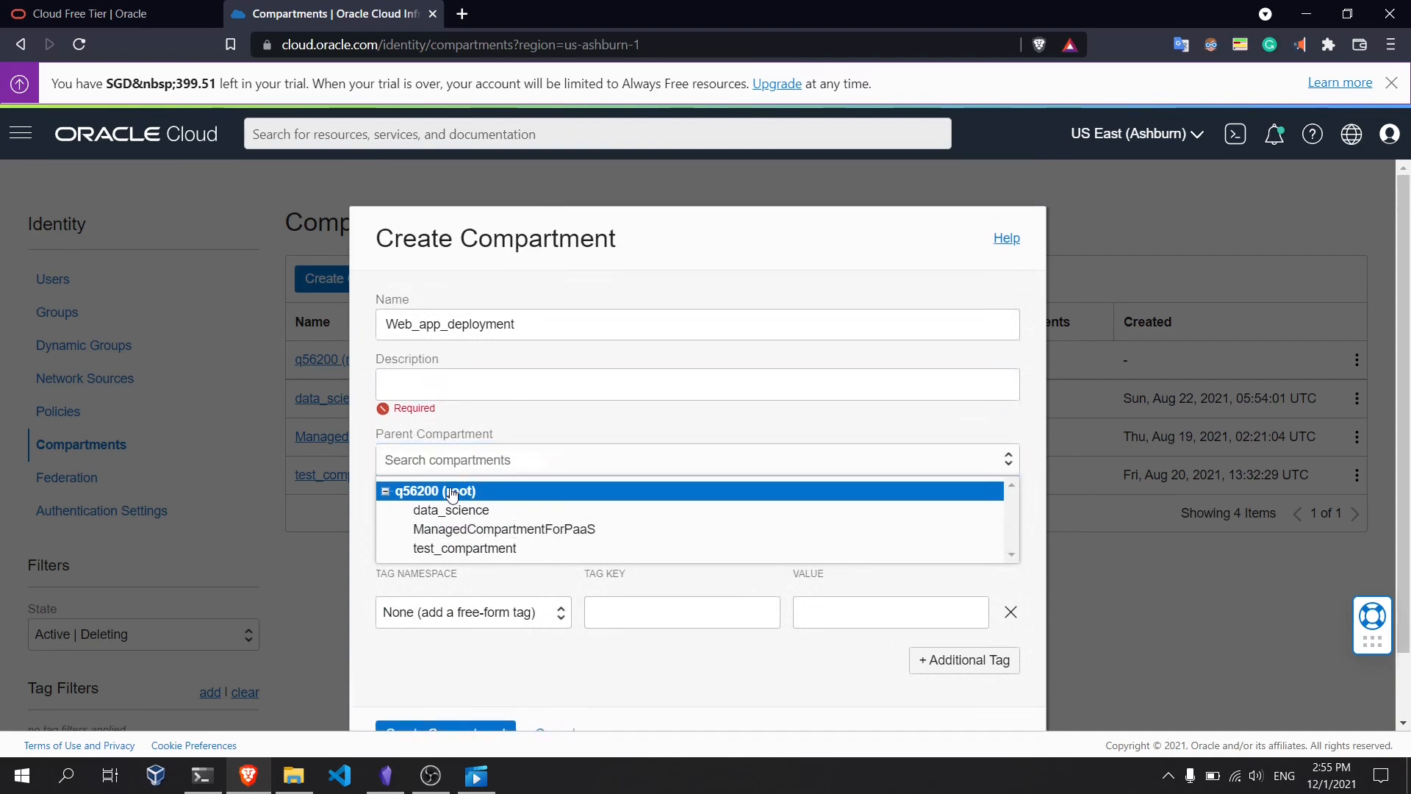
left_click(441, 388)
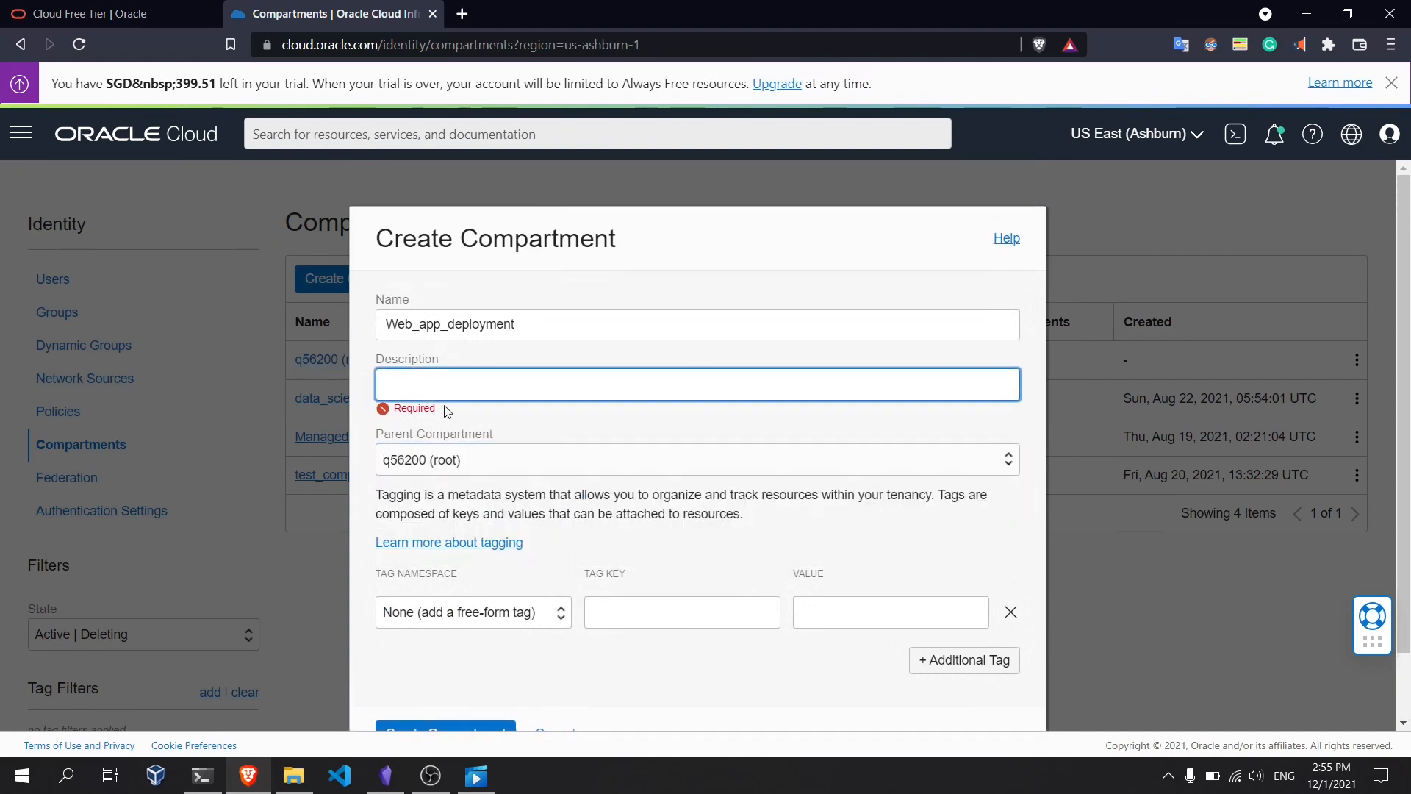
type("For")
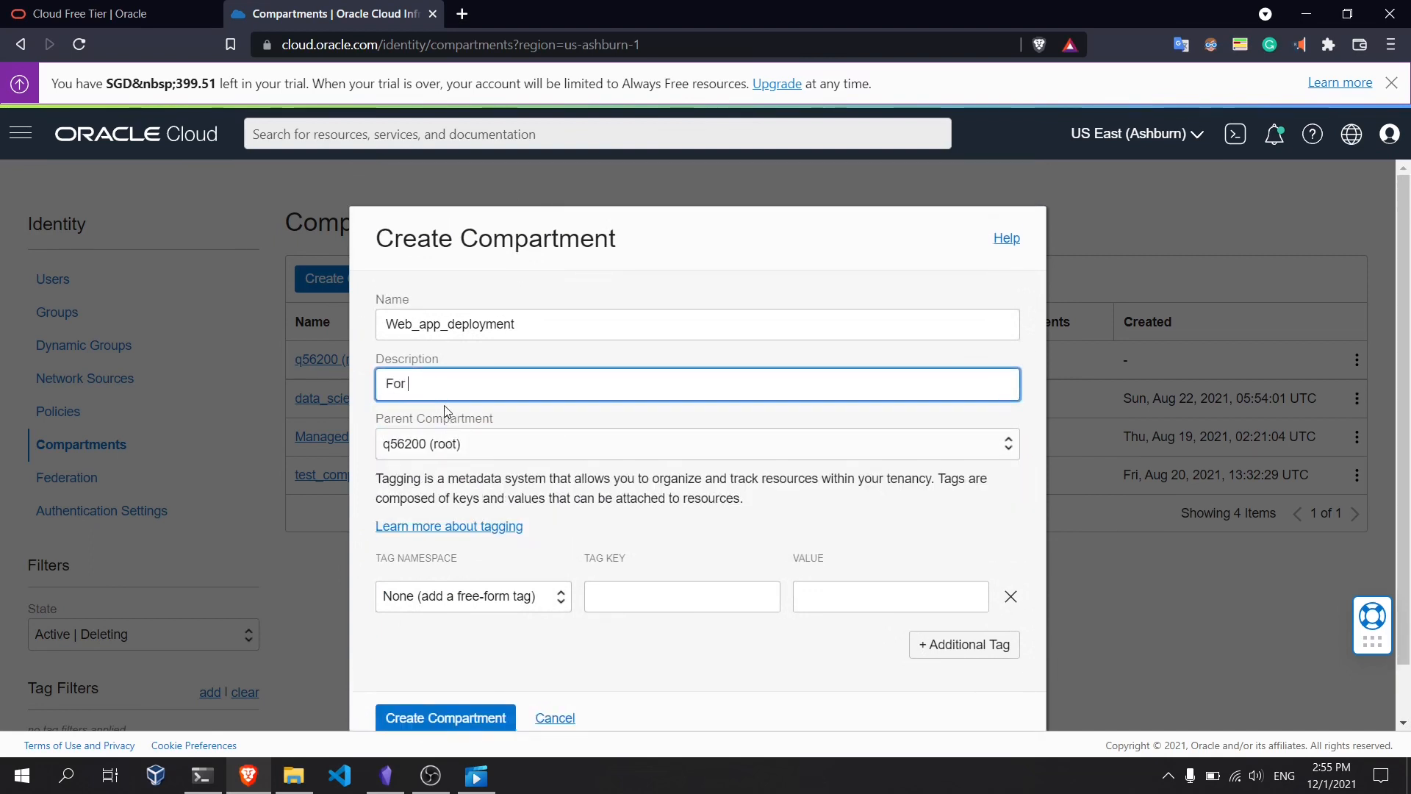
key("BackSpace")
key("BackSpace")
key("BackSpace")
type("tutorial series ")
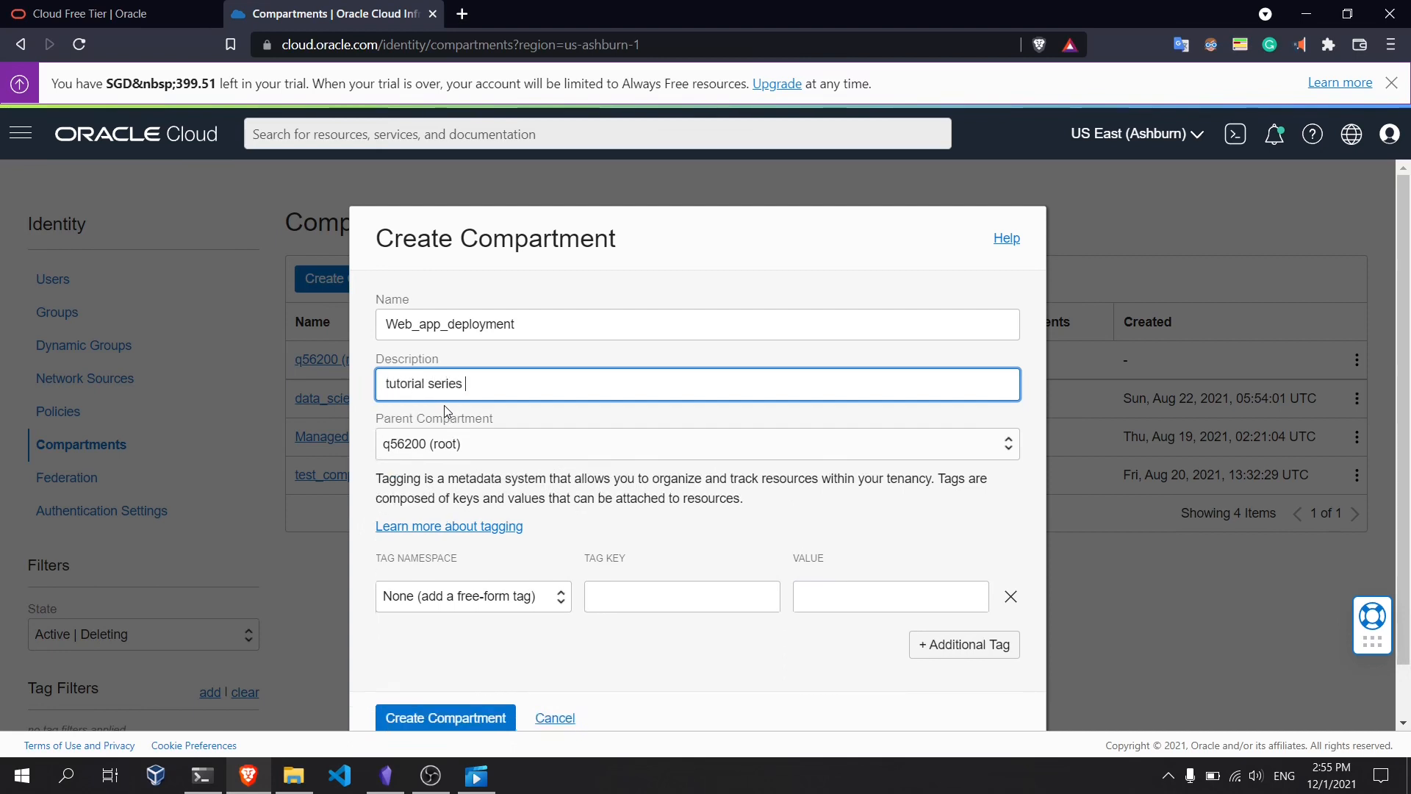
type("on how to deploy a web ap")
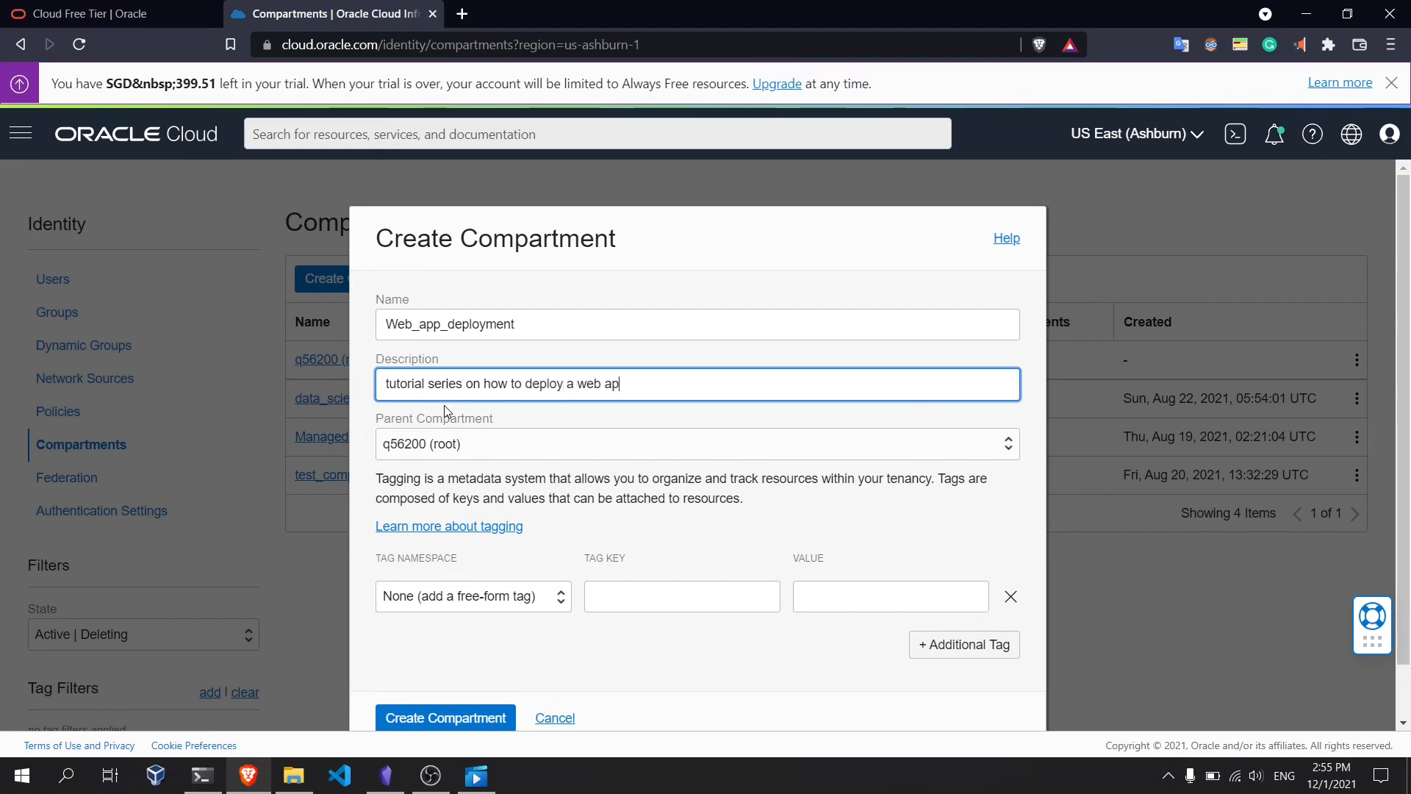
type("plicaton")
key("BackSpace")
key("BackSpace")
key("BackSpace")
type("ion on oracle cloud")
scroll(448, 407, "down", 1)
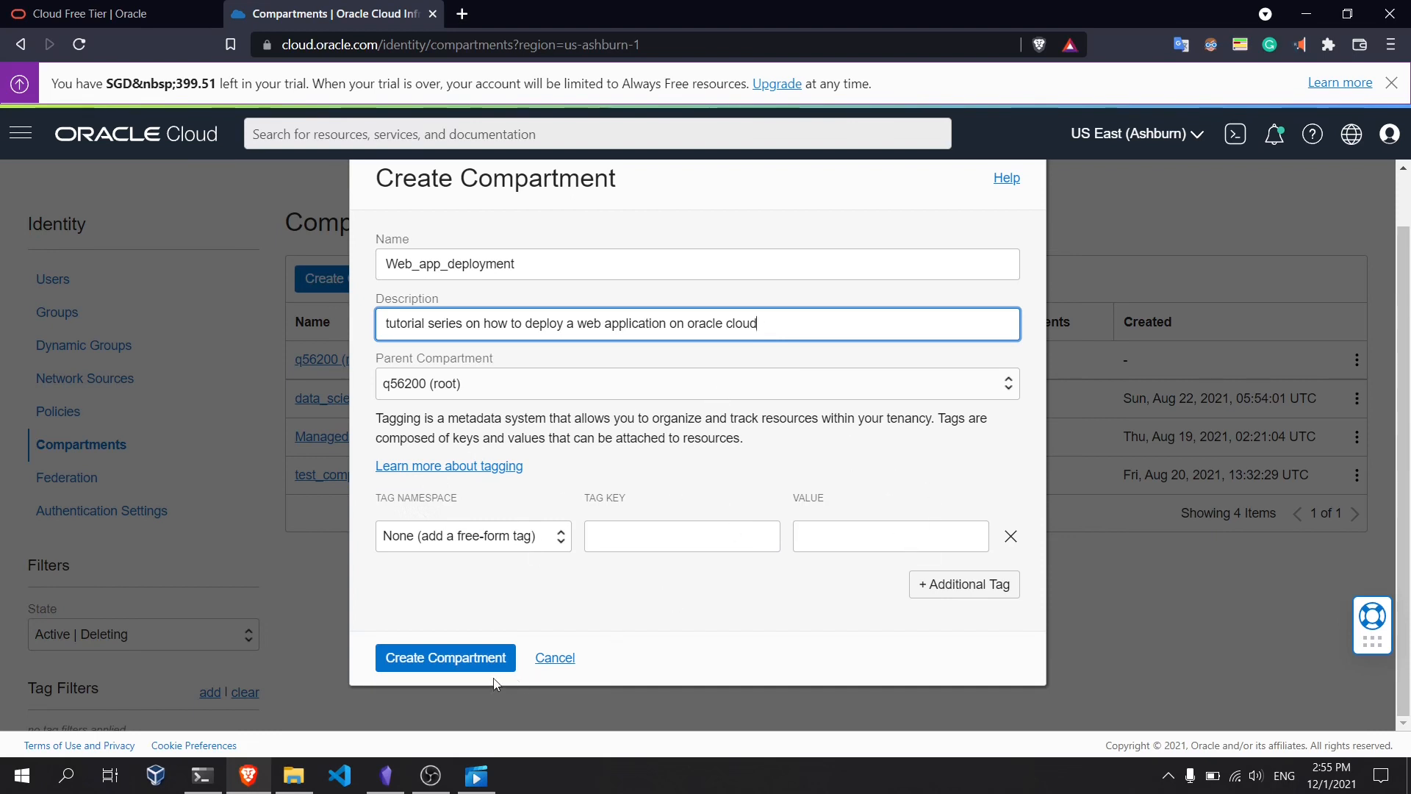
left_click(471, 666)
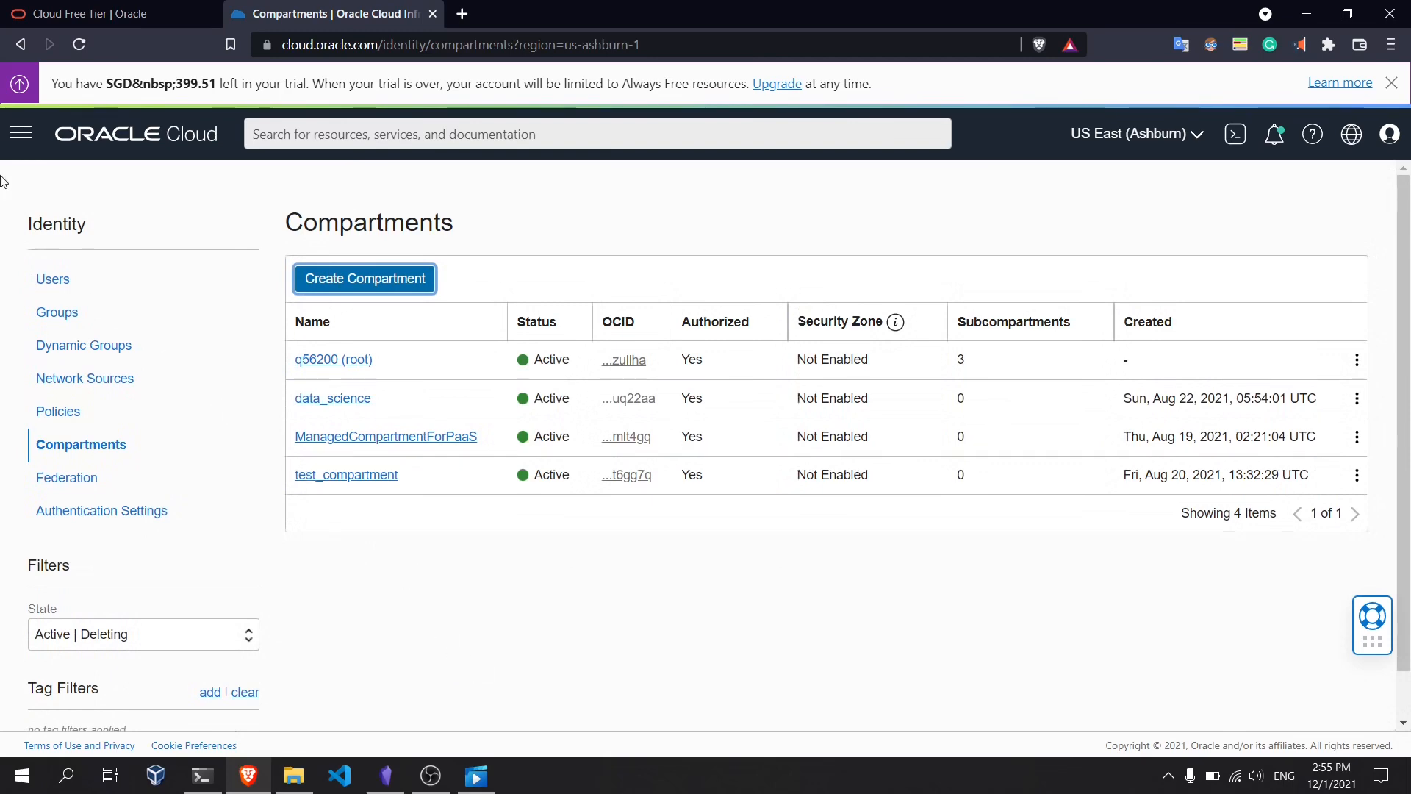
Step: Open the Compute instances list and set its scope to the Web_app_deployment compartment
left_click(21, 133)
left_click(110, 276)
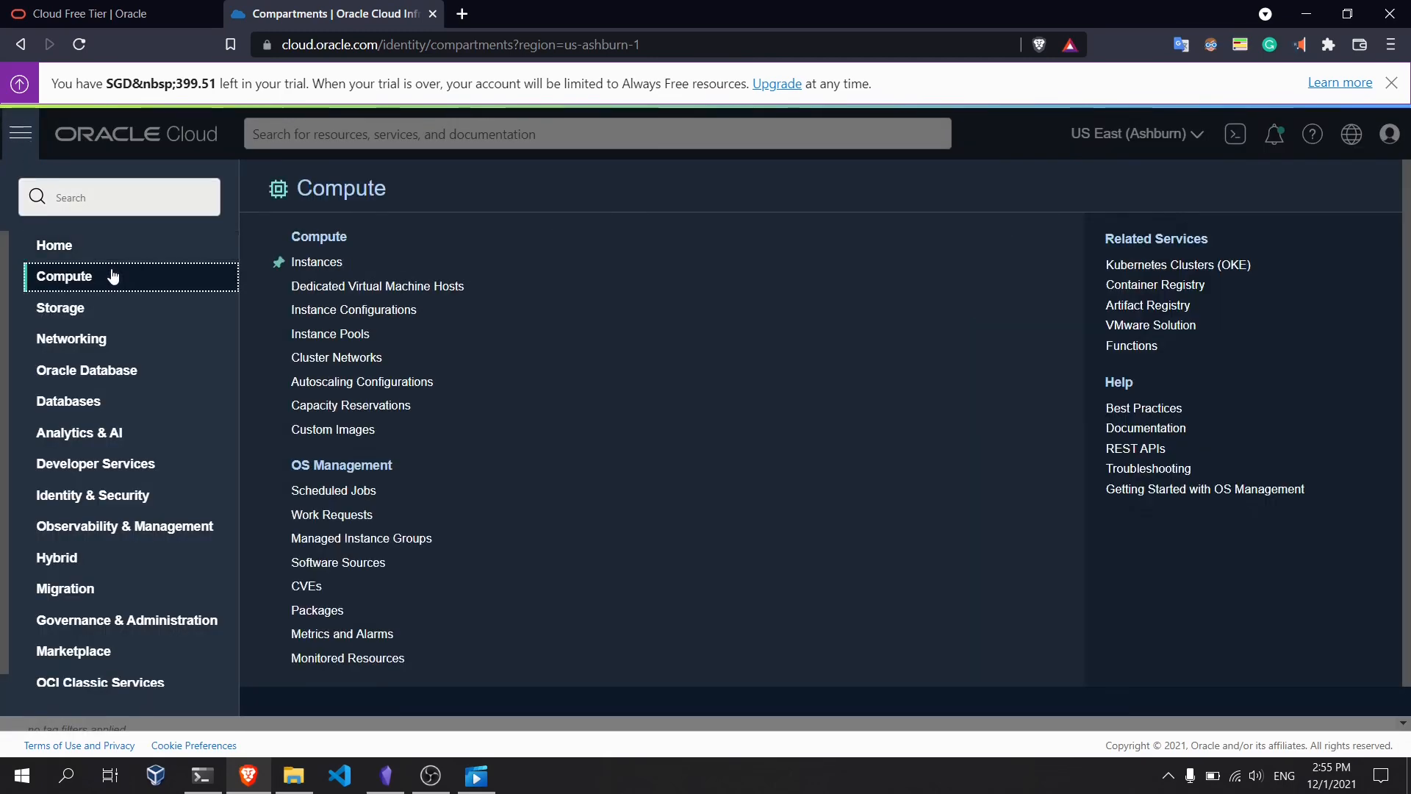
left_click(312, 263)
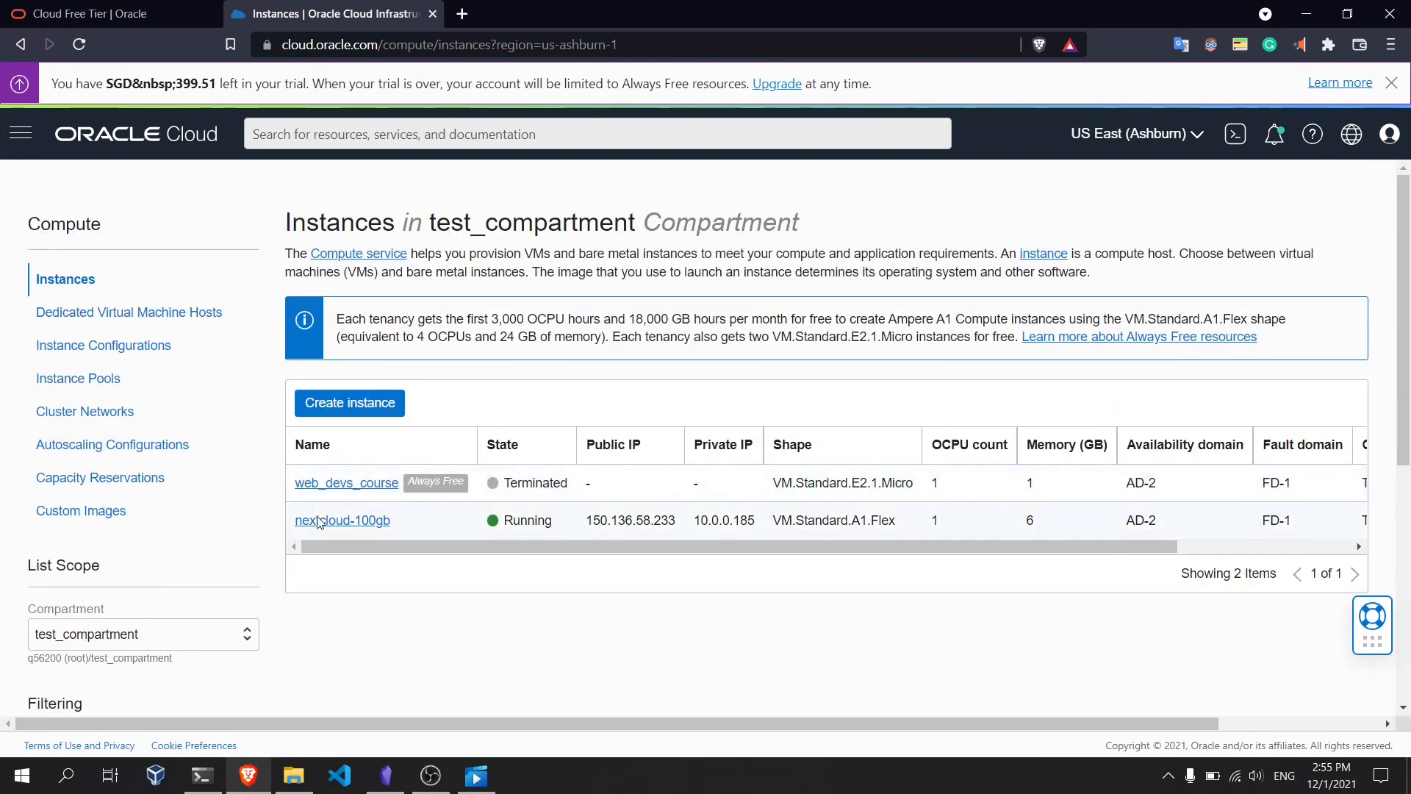
left_click(84, 648)
scroll(165, 507, "down", 3)
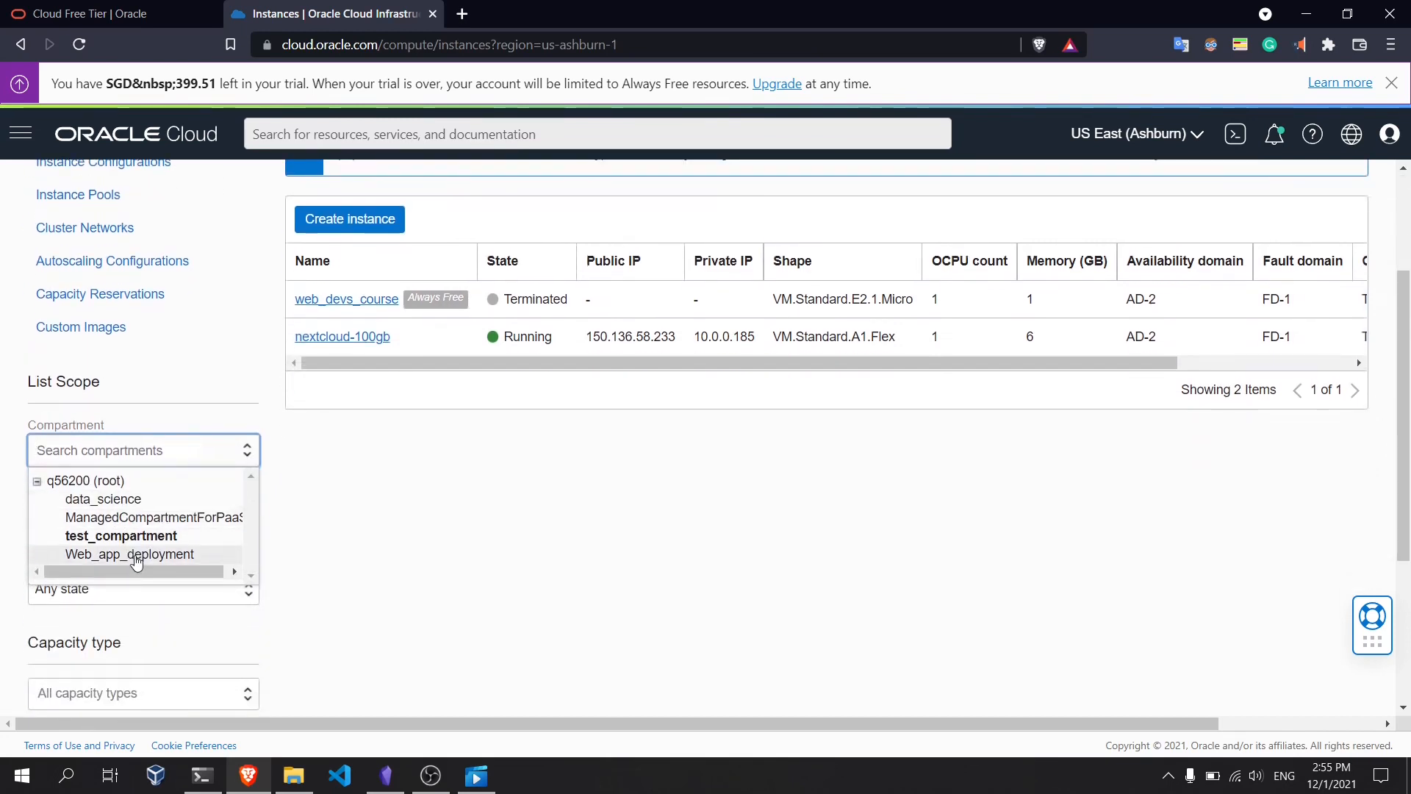
left_click(136, 555)
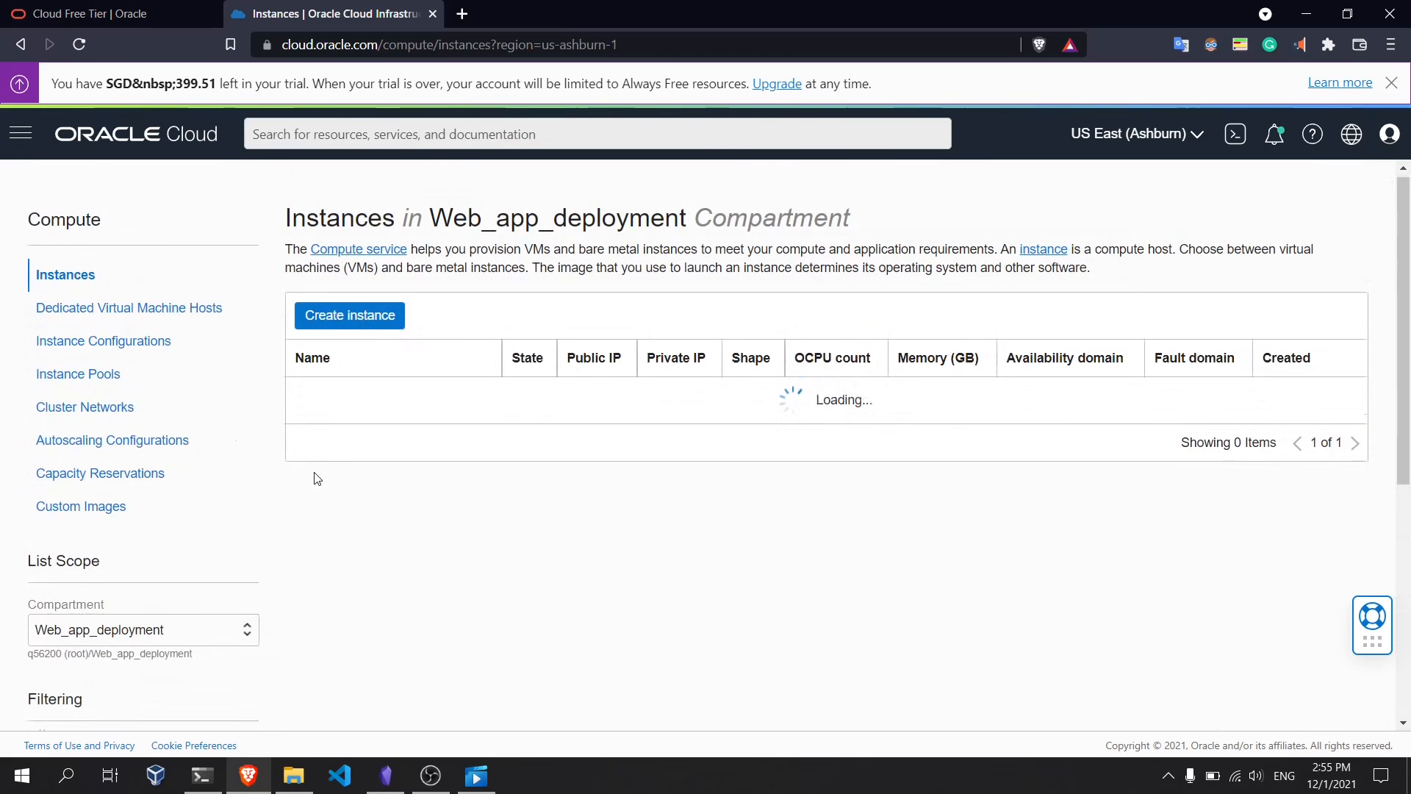
Step: Start creating a compute instance in the Web_app_deployment compartment and name it web_devs_course
left_click(365, 323)
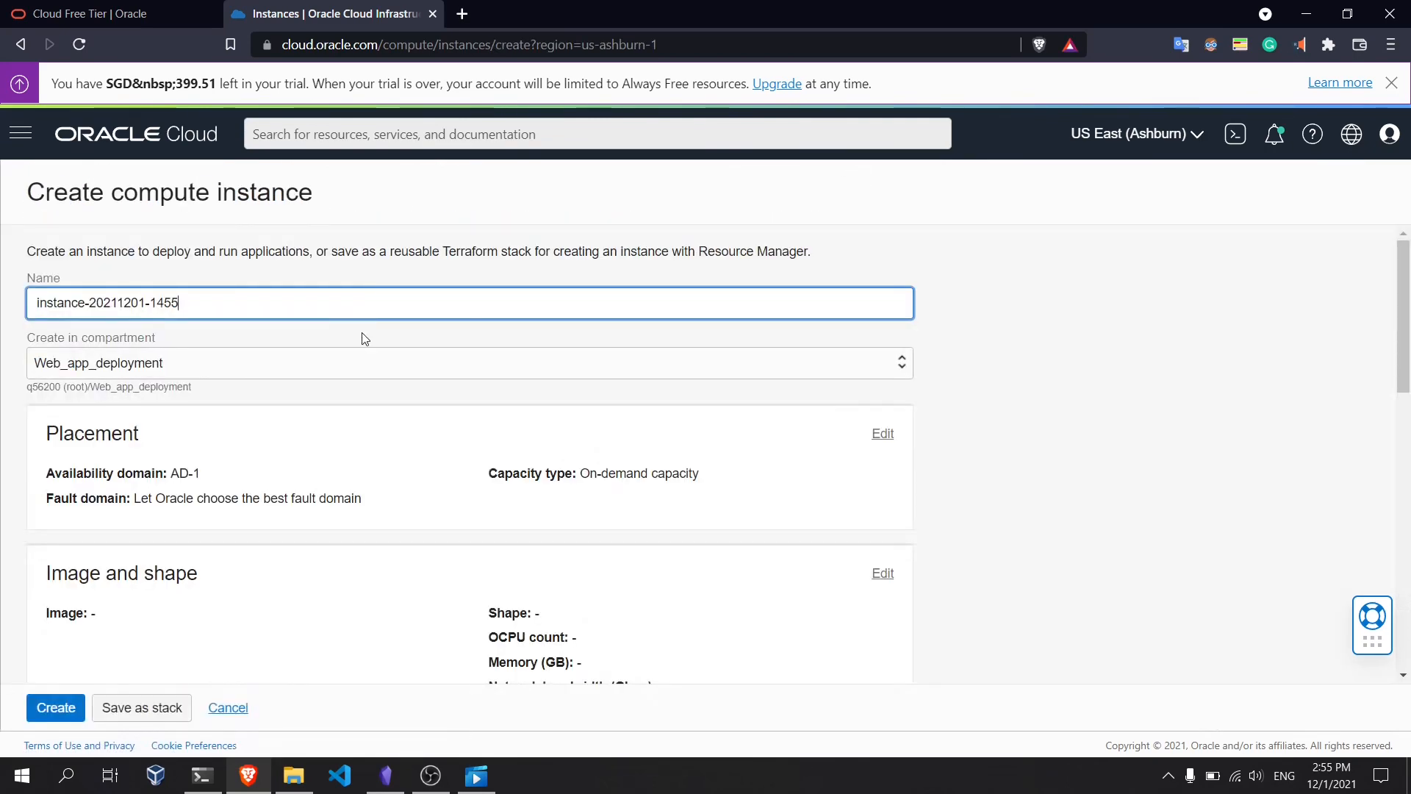
triple_click(237, 297)
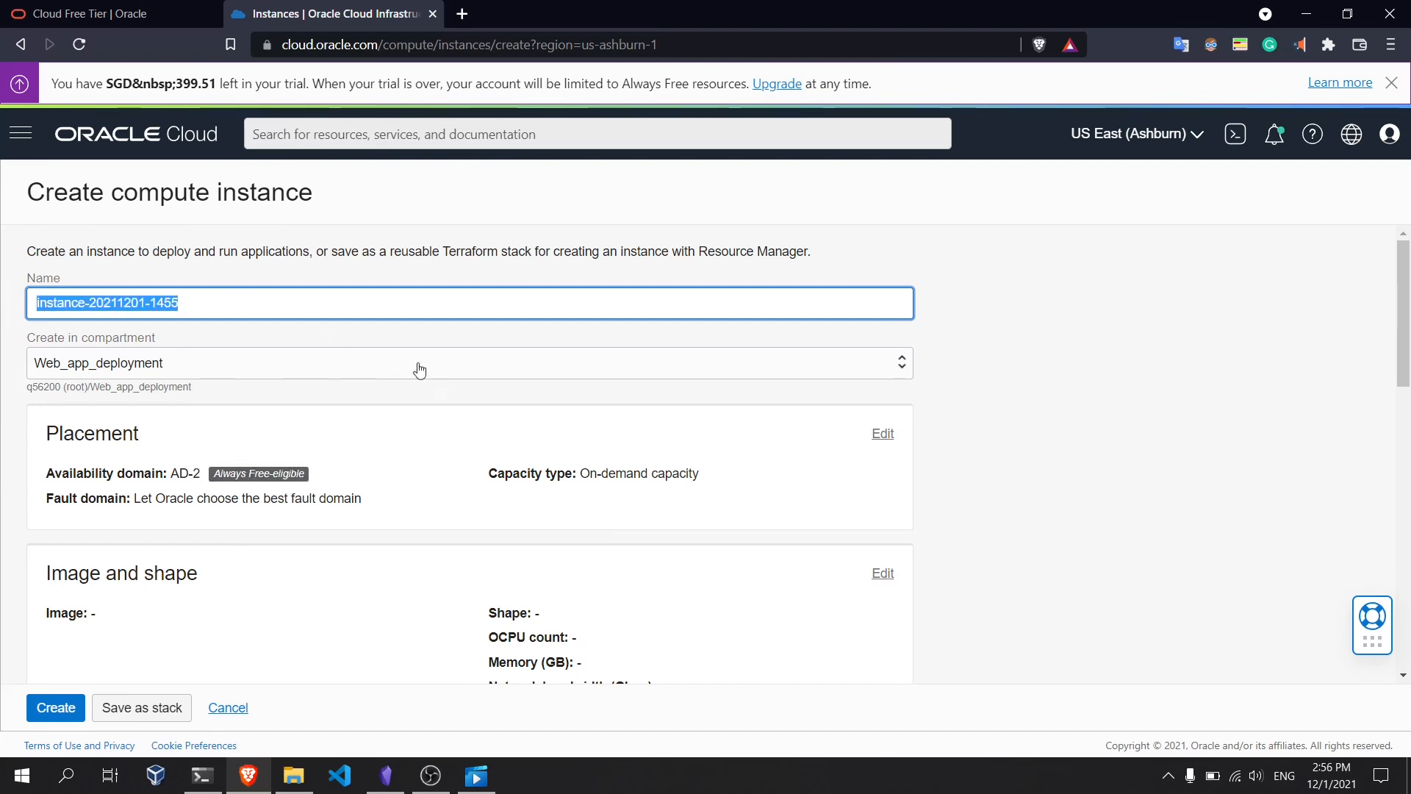
type("Web_")
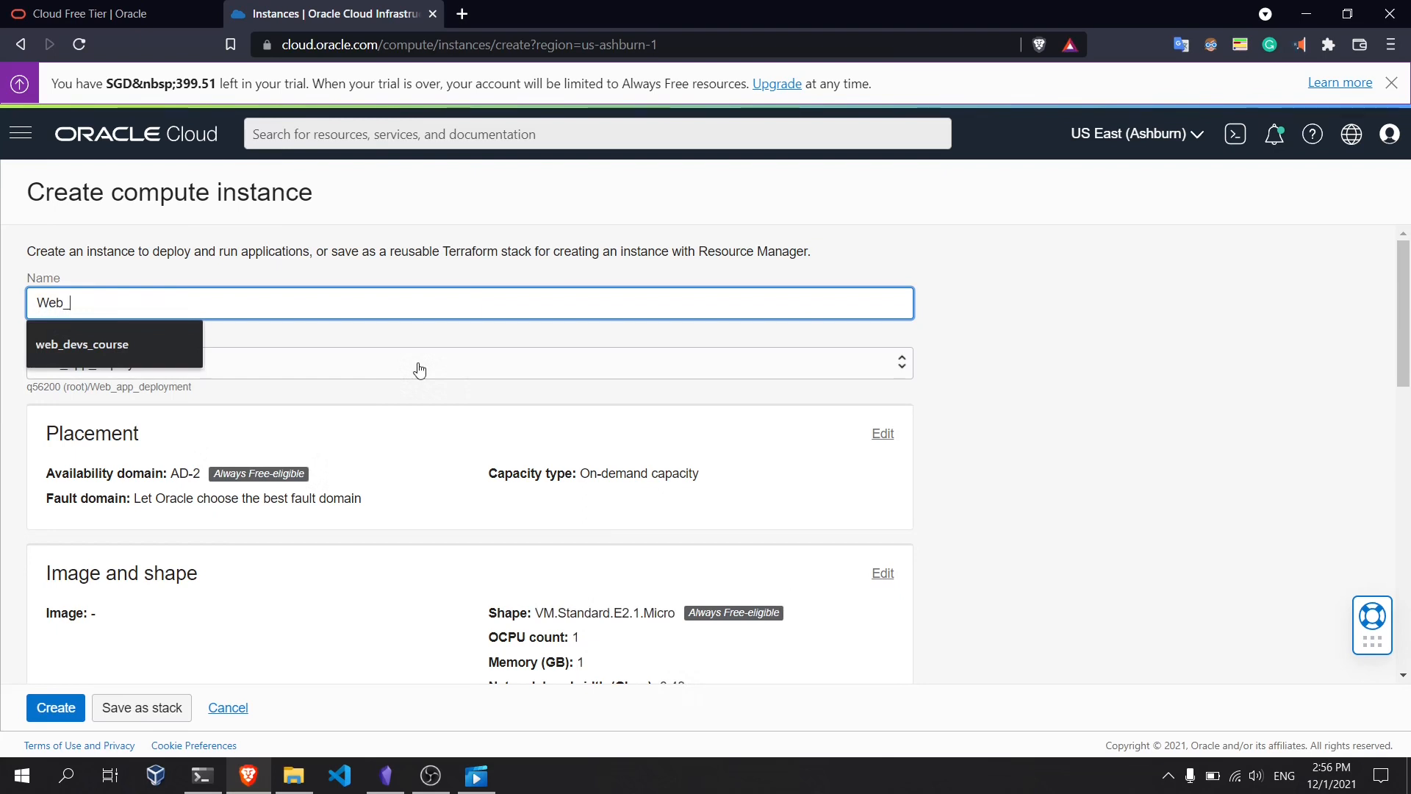
type("dev")
key("Down")
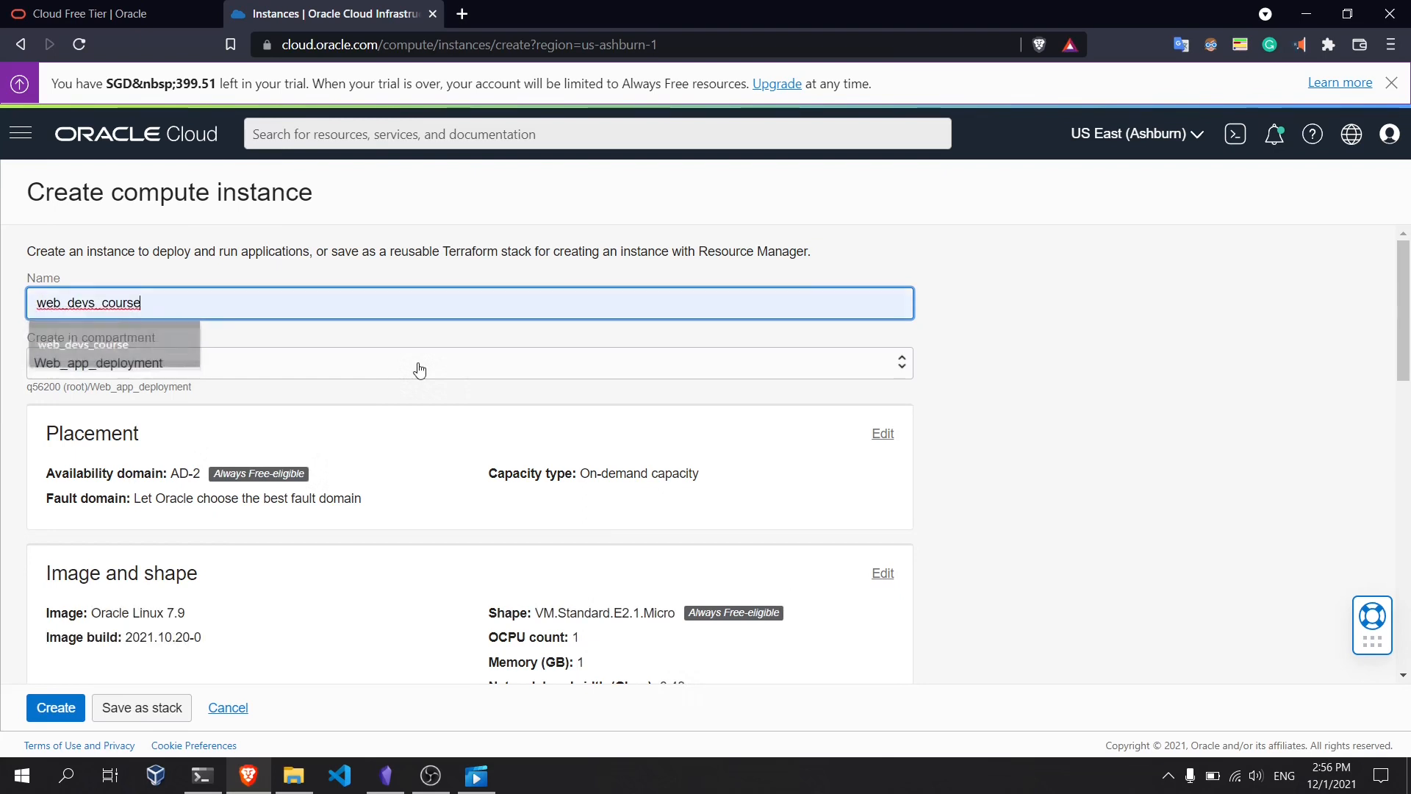
Step: Open the instance's Image and shape section for editing and review its image and shape settings
key("Return")
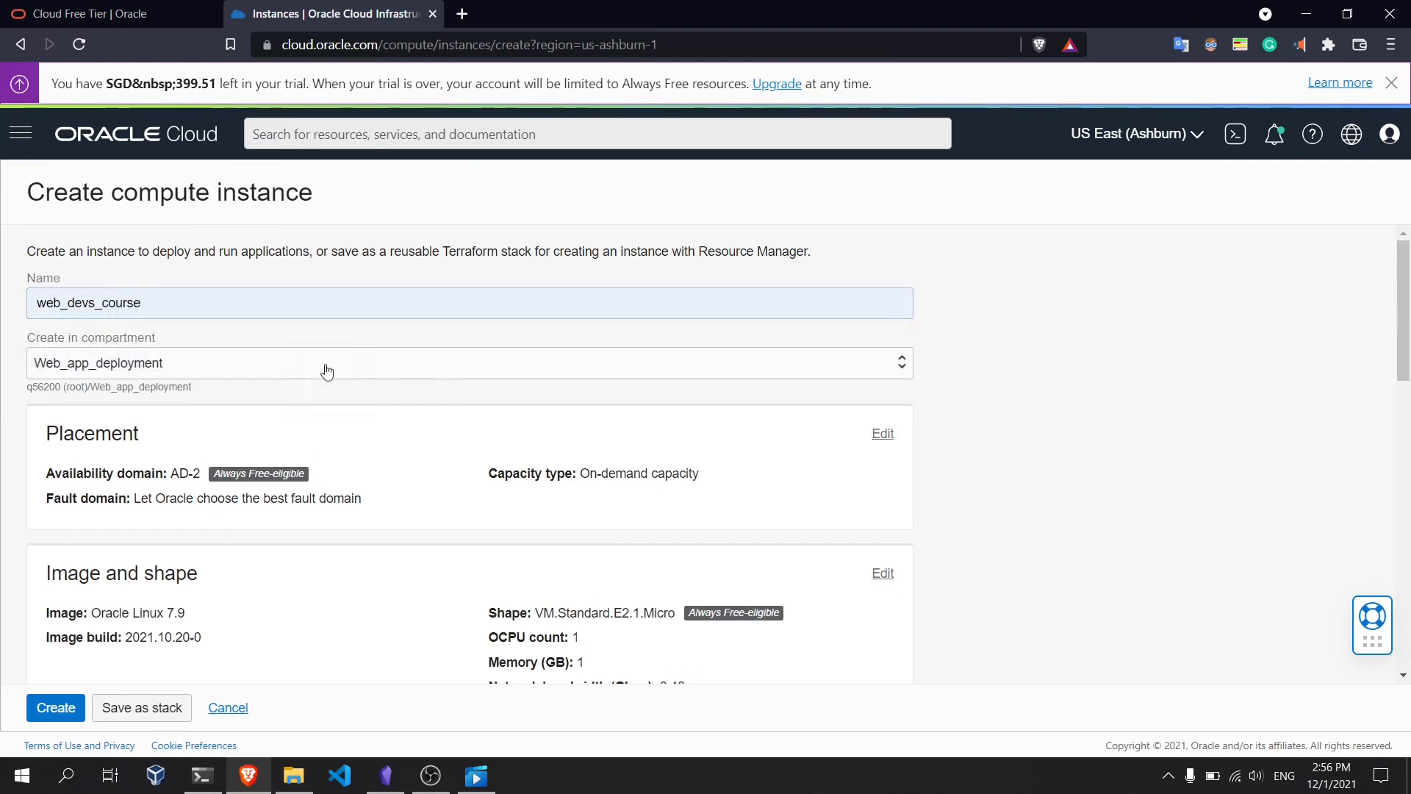
scroll(505, 406, "down", 3)
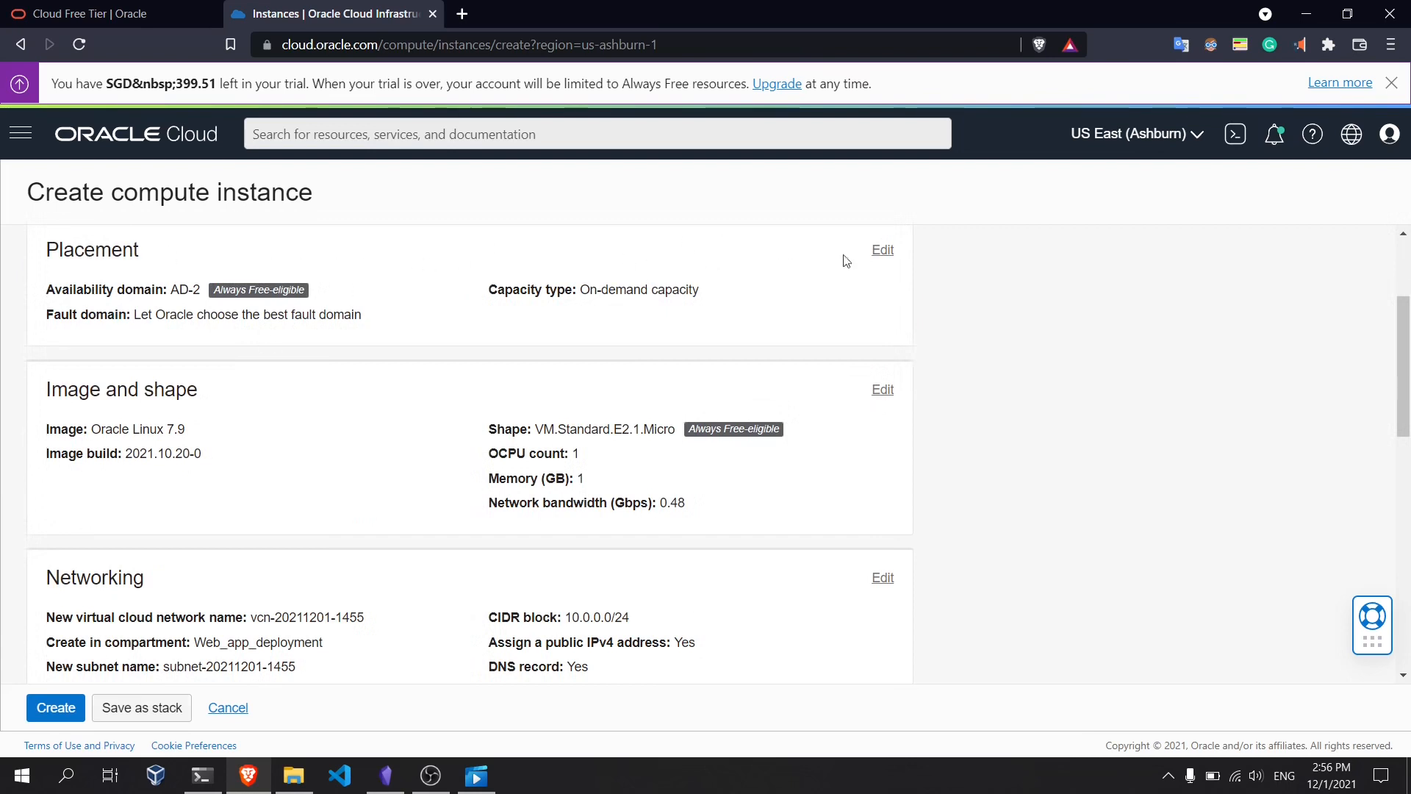
left_click(882, 390)
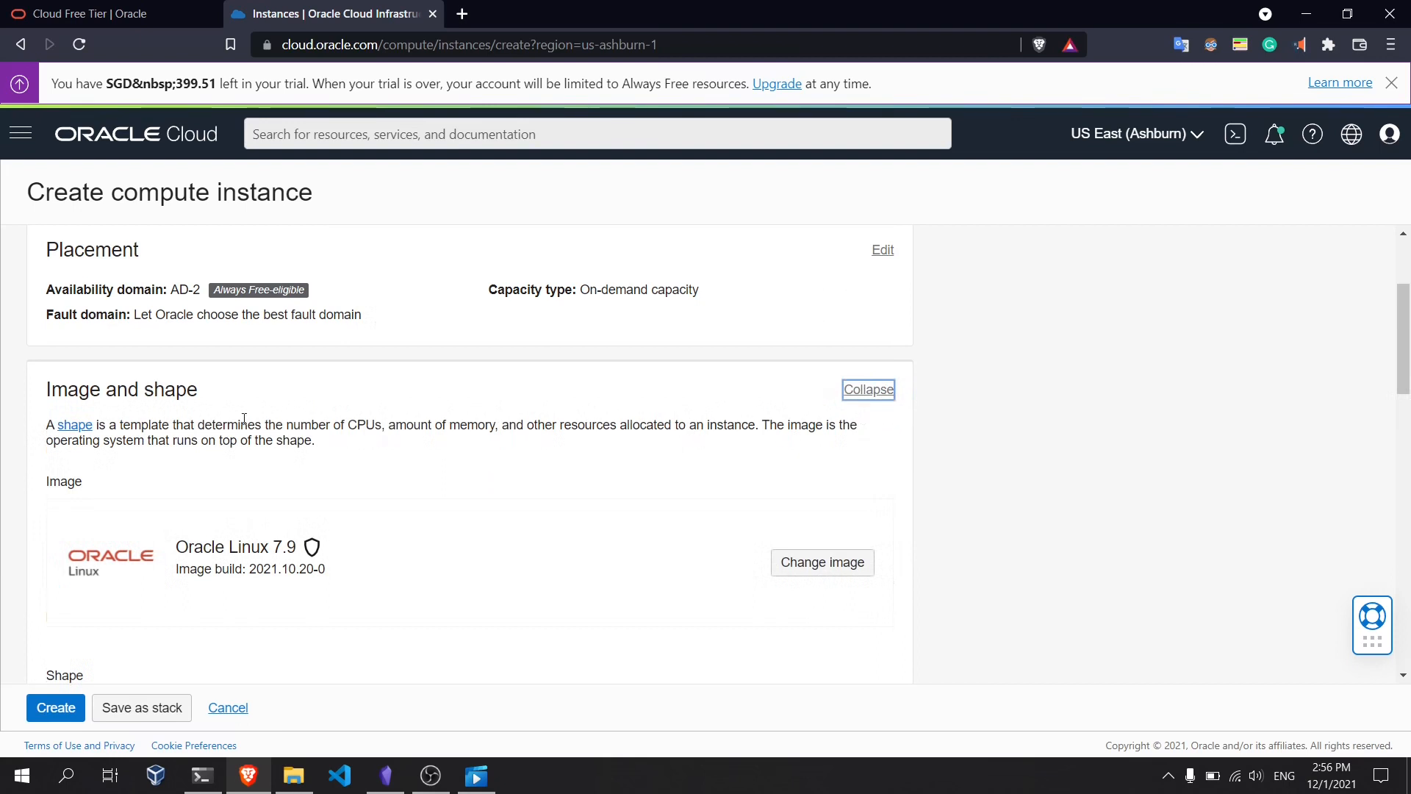
scroll(208, 445, "down", 3)
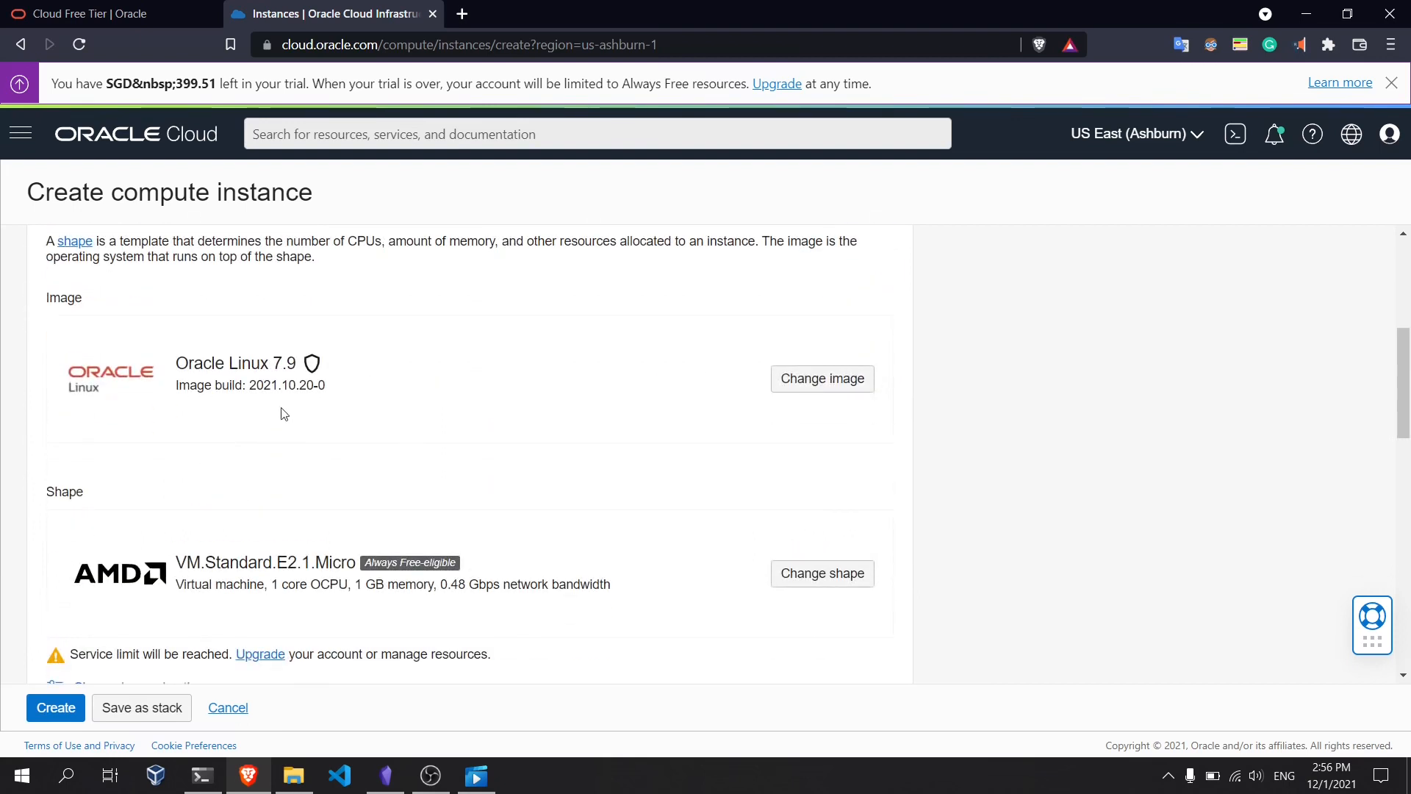
scroll(283, 413, "down", 3)
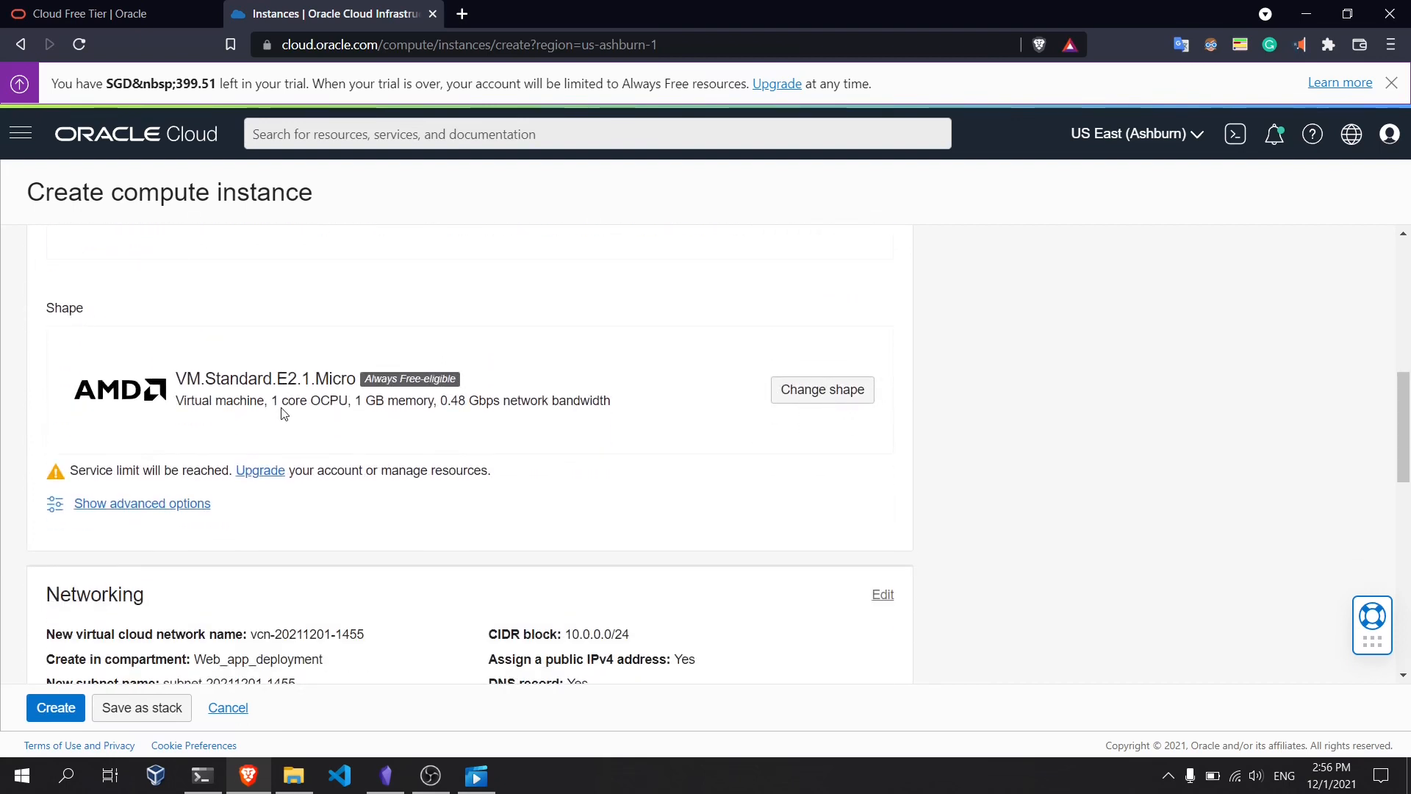
scroll(284, 413, "down", 2)
scroll(284, 413, "up", 5)
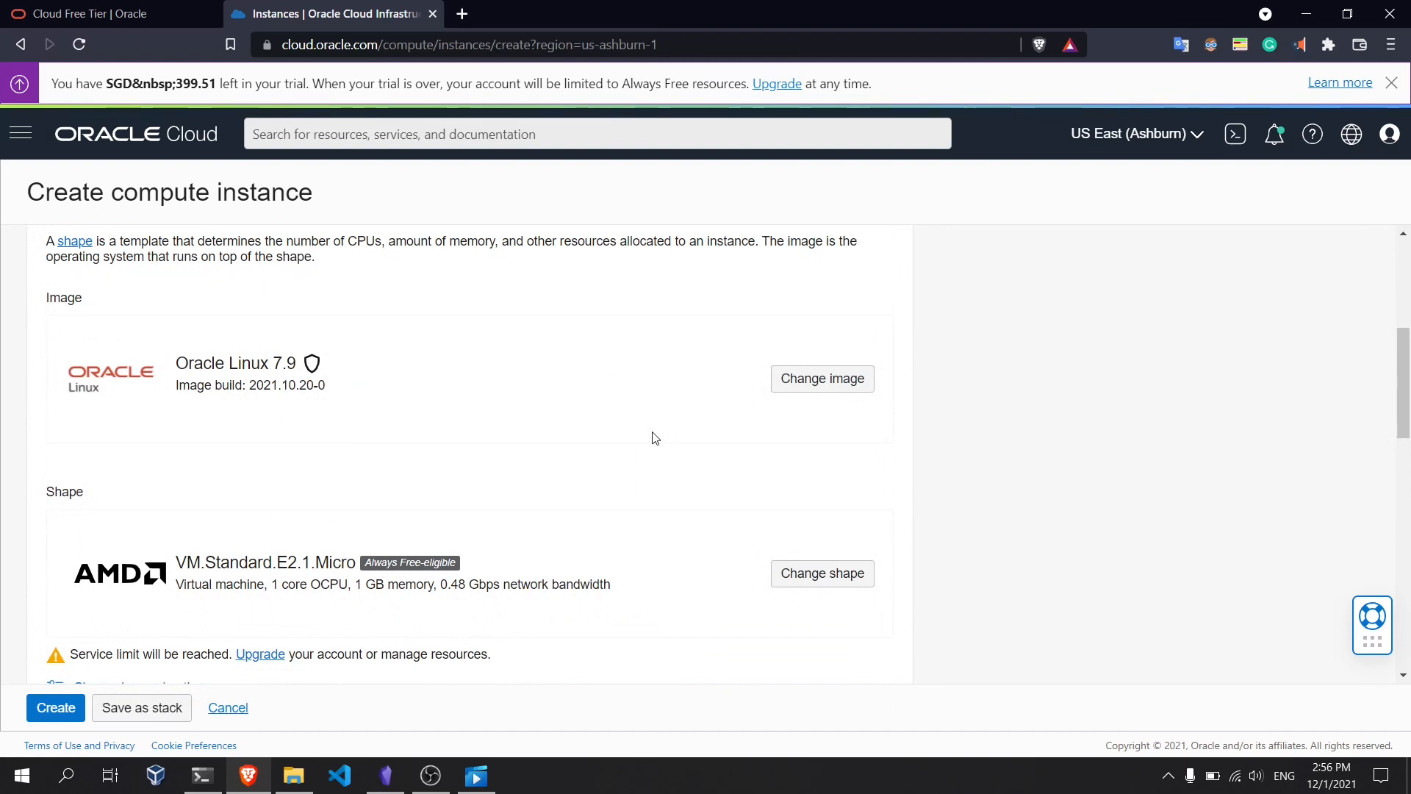
Step: Change the instance's image to Canonical Ubuntu 20.04, build 2021.10.15-0, from the platform images
left_click(805, 381)
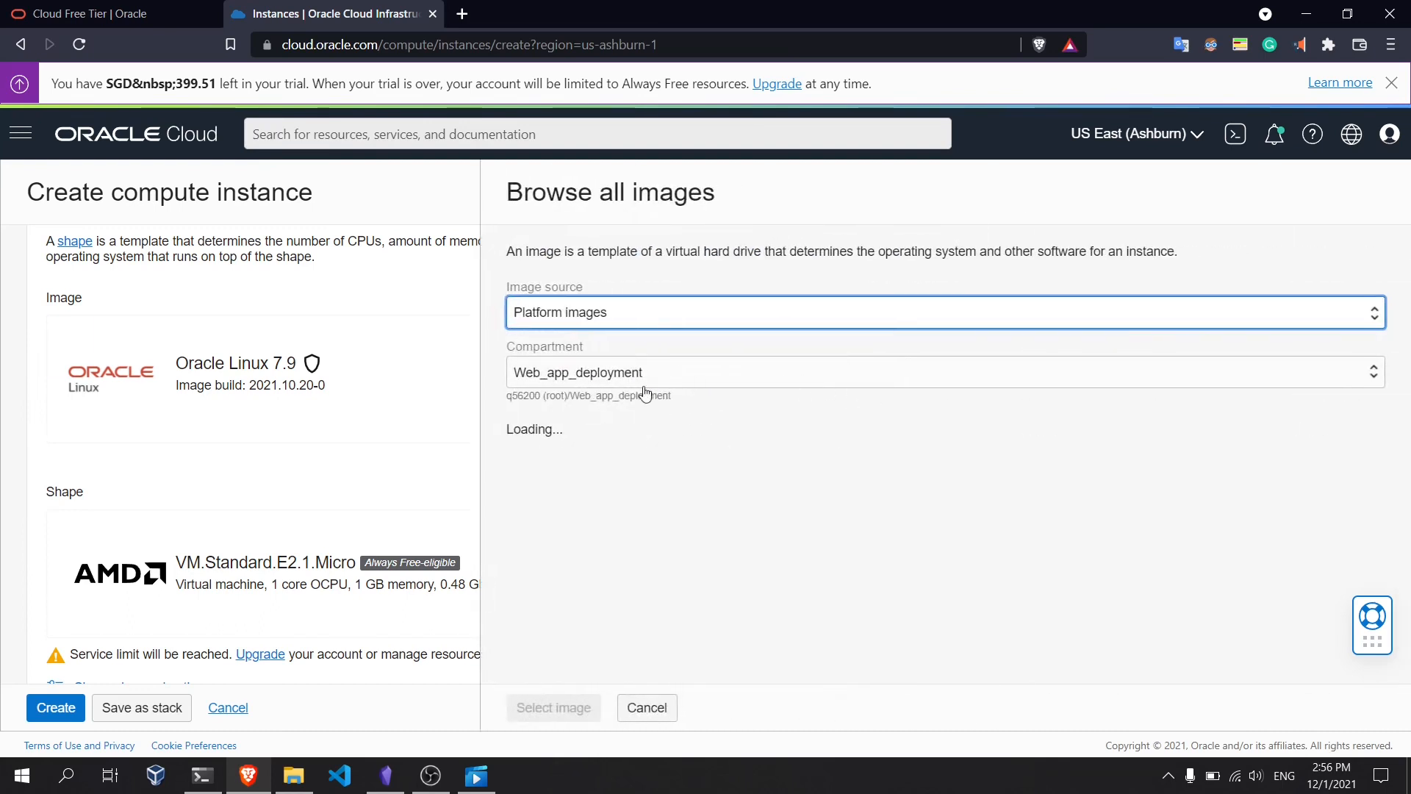
scroll(660, 436, "down", 3)
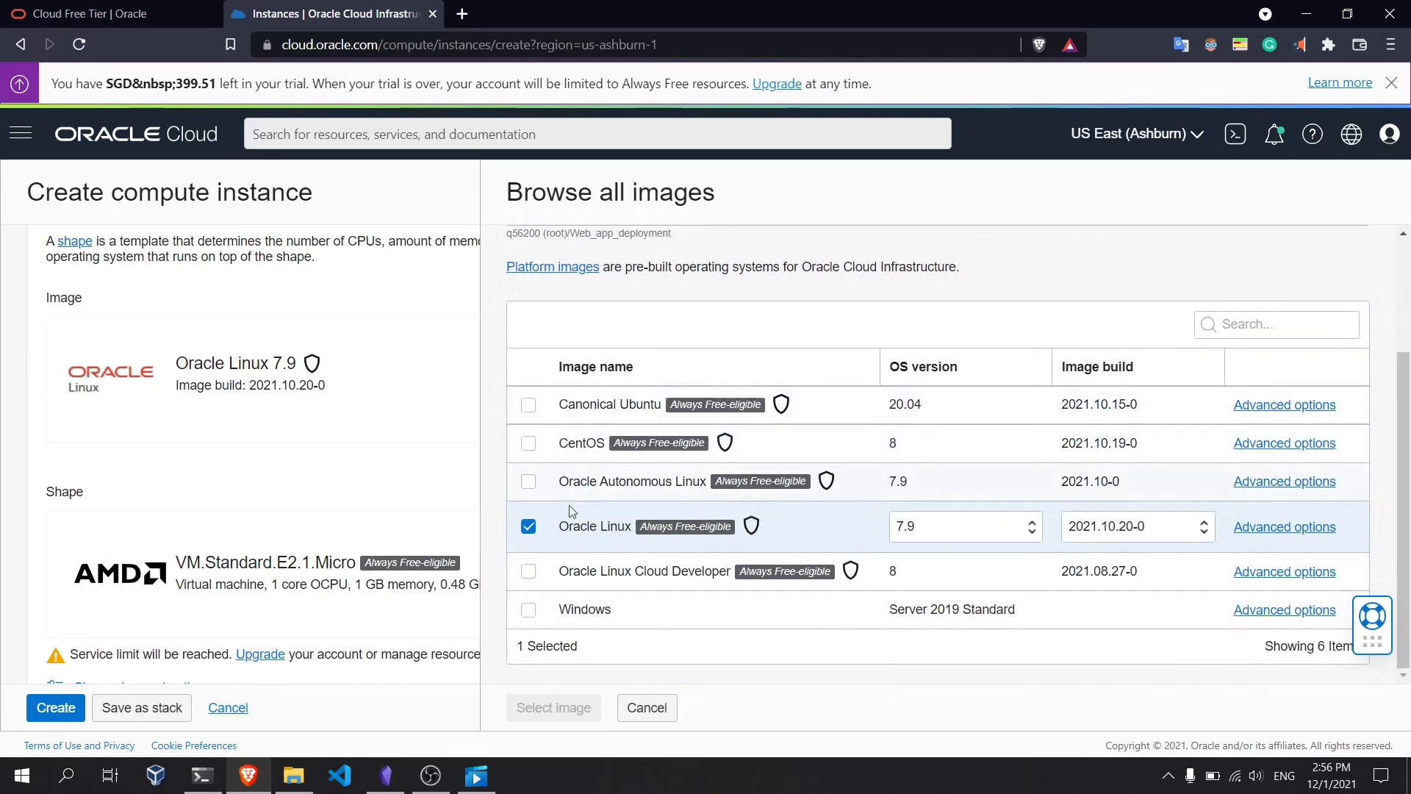
left_click(528, 526)
left_click(529, 422)
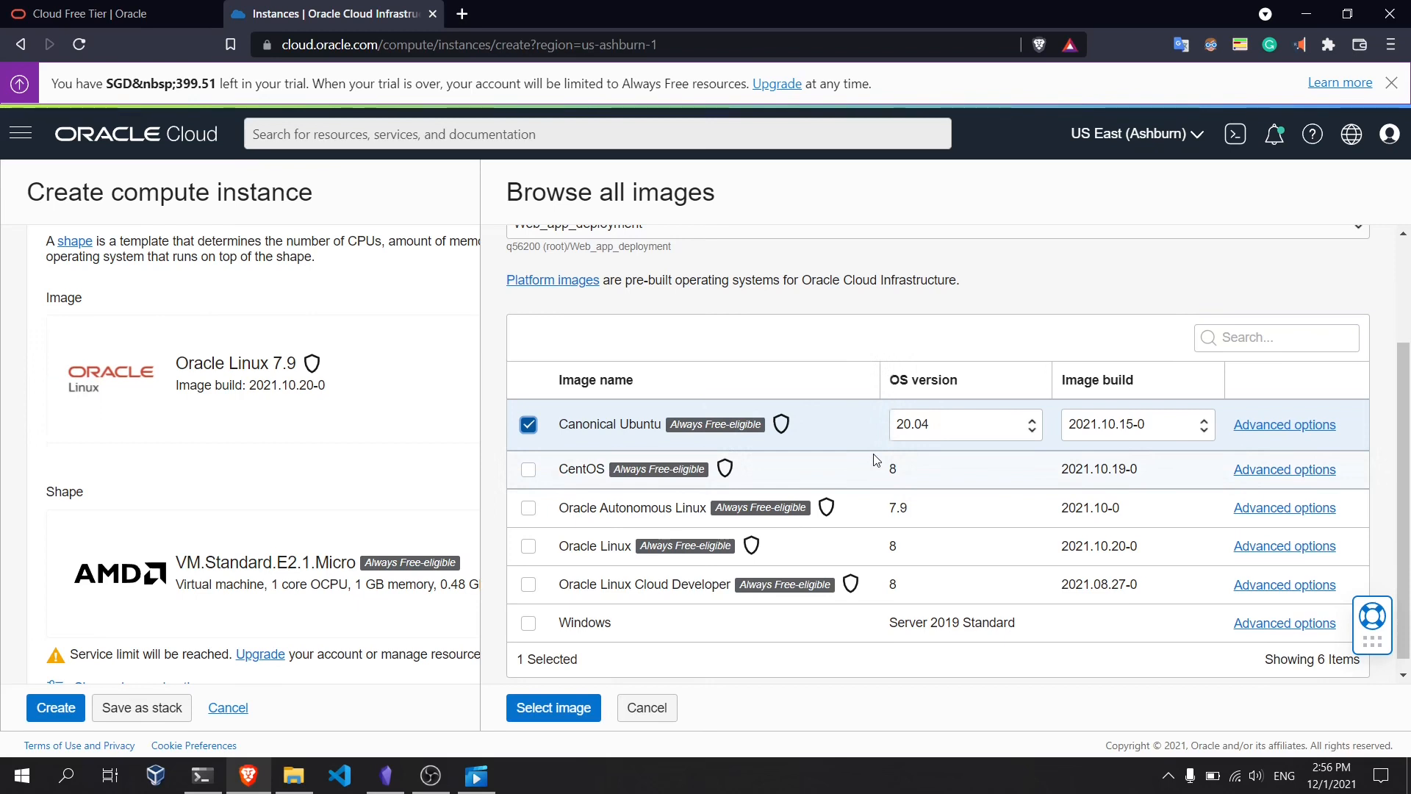
scroll(876, 461, "down", 1)
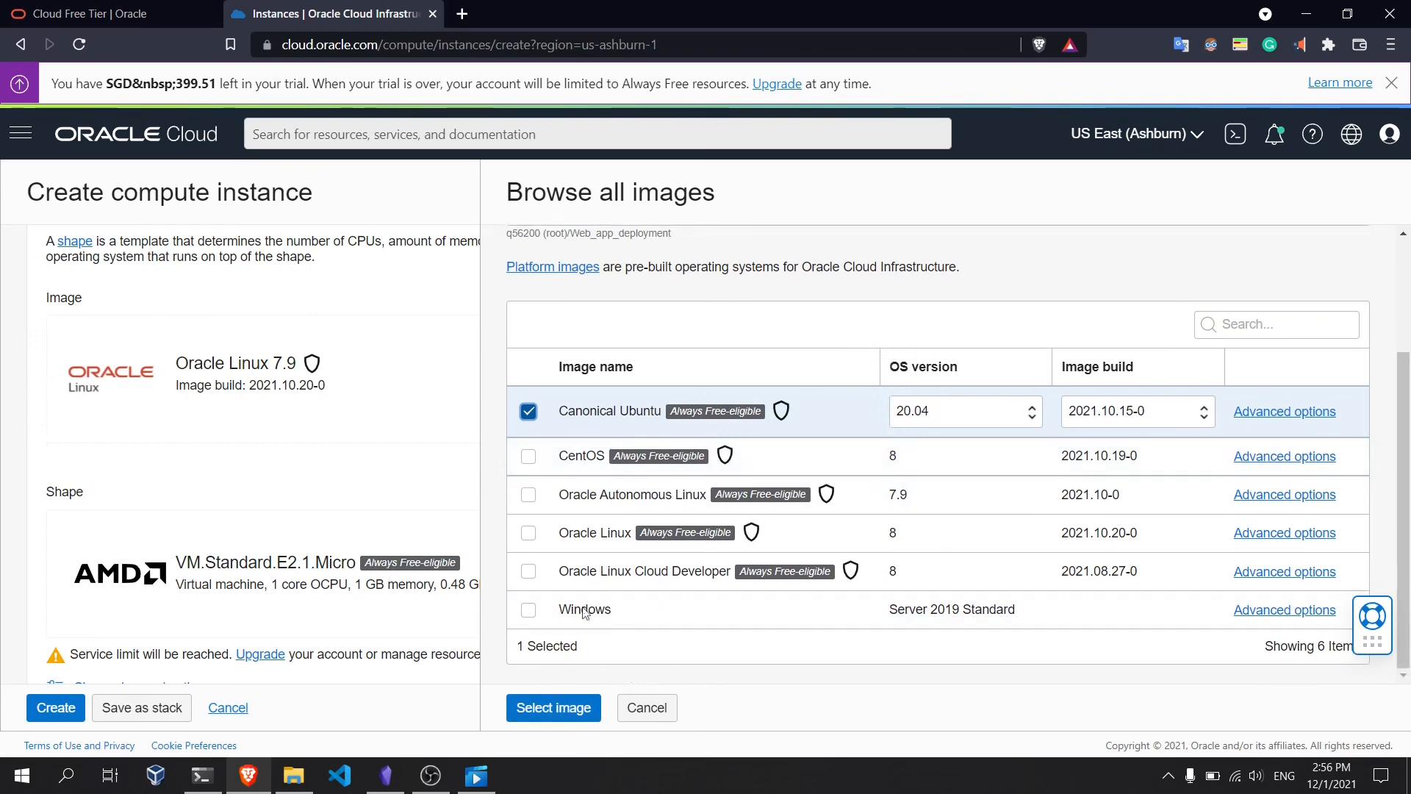
mouse_move(775, 413)
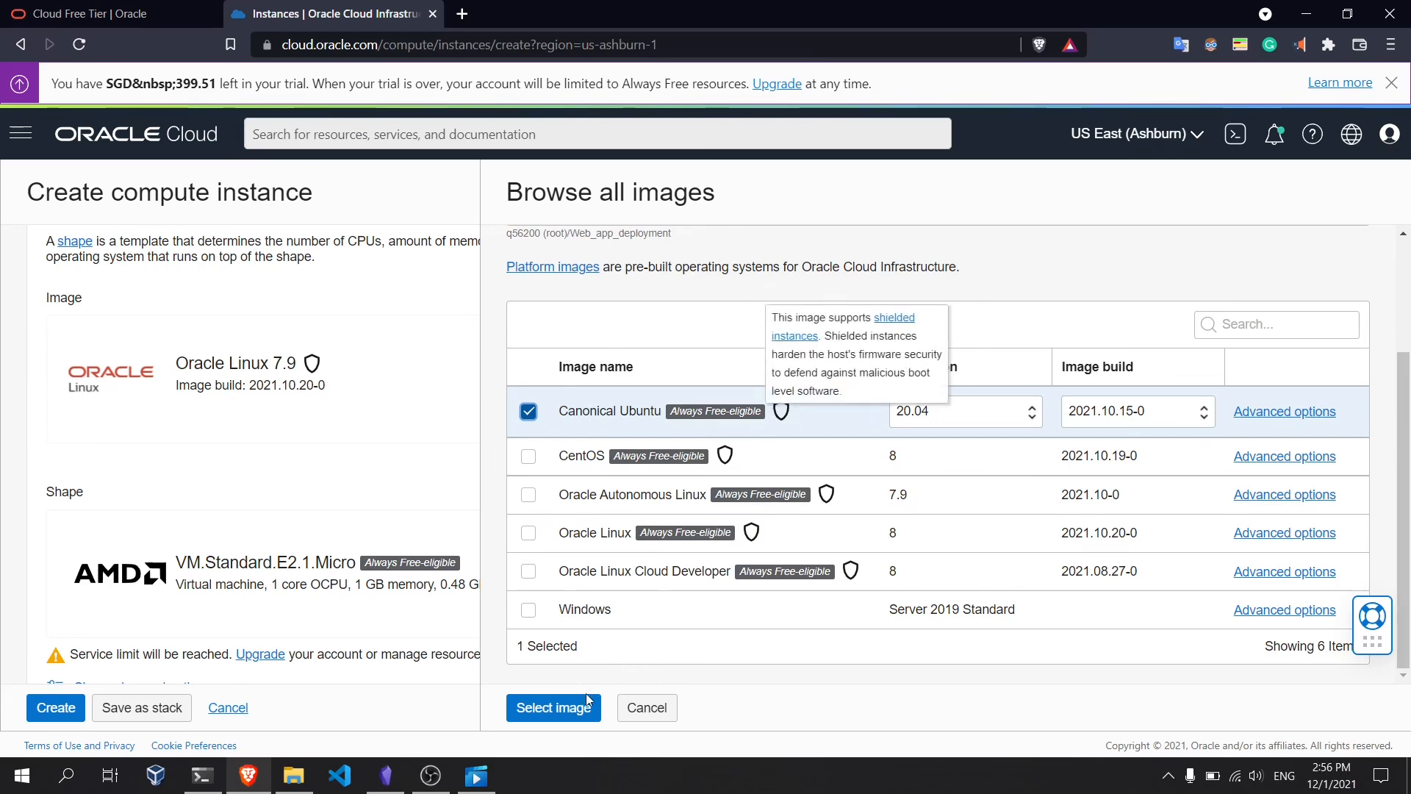
left_click(554, 708)
Step: Browse the available shapes and select the Always Free-eligible VM.Standard.E2.1.Micro virtual machine shape
scroll(572, 507, "down", 1)
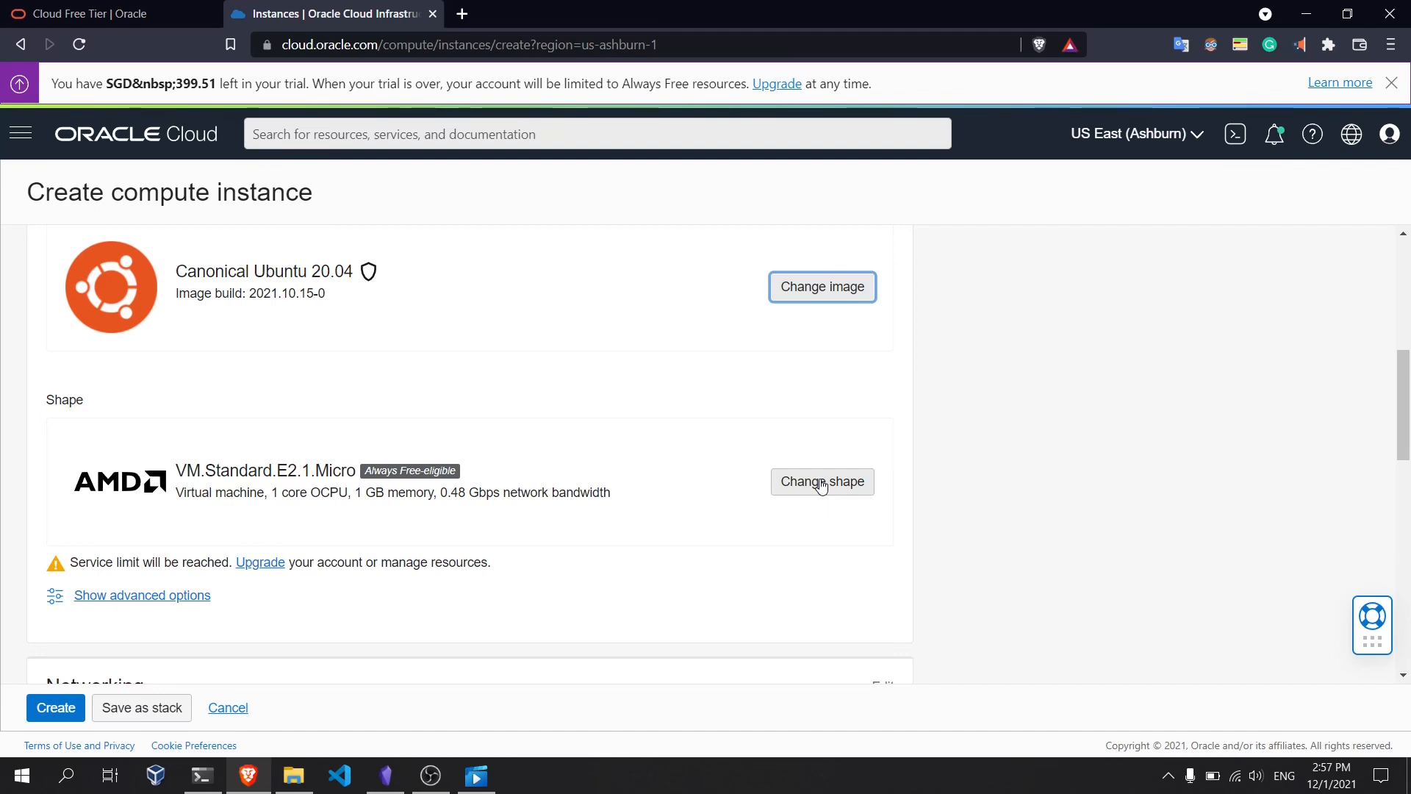
left_click(821, 483)
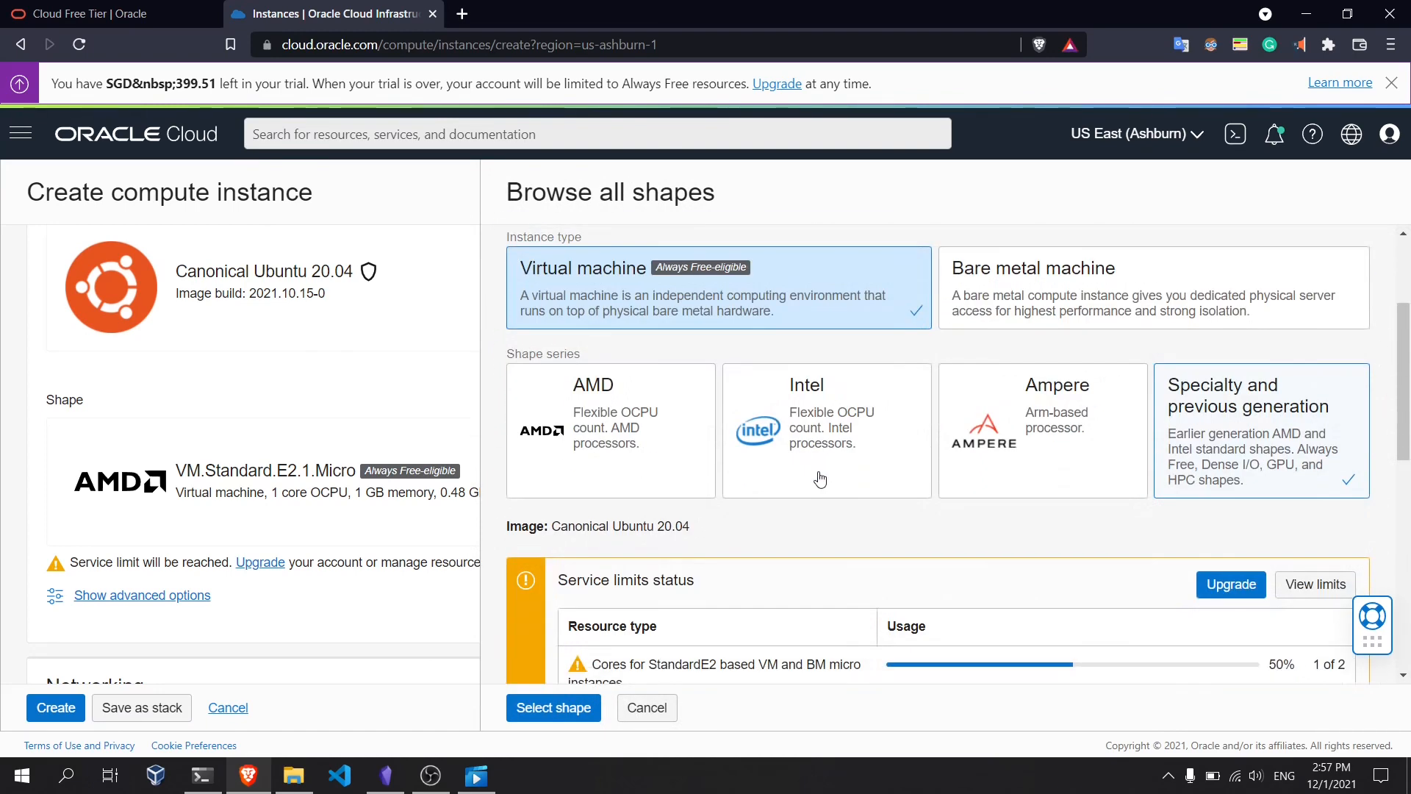
scroll(820, 479, "up", 1)
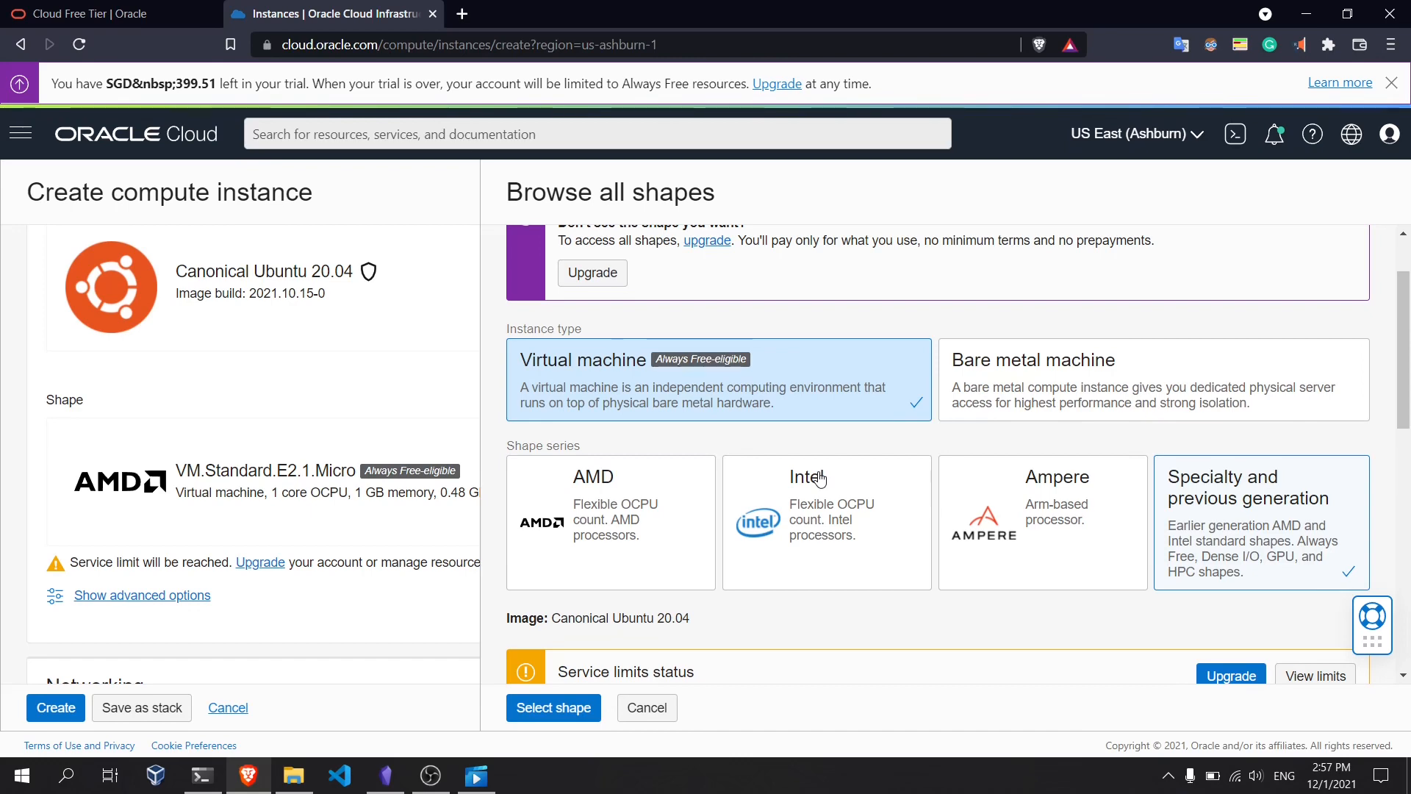
scroll(820, 479, "down", 2)
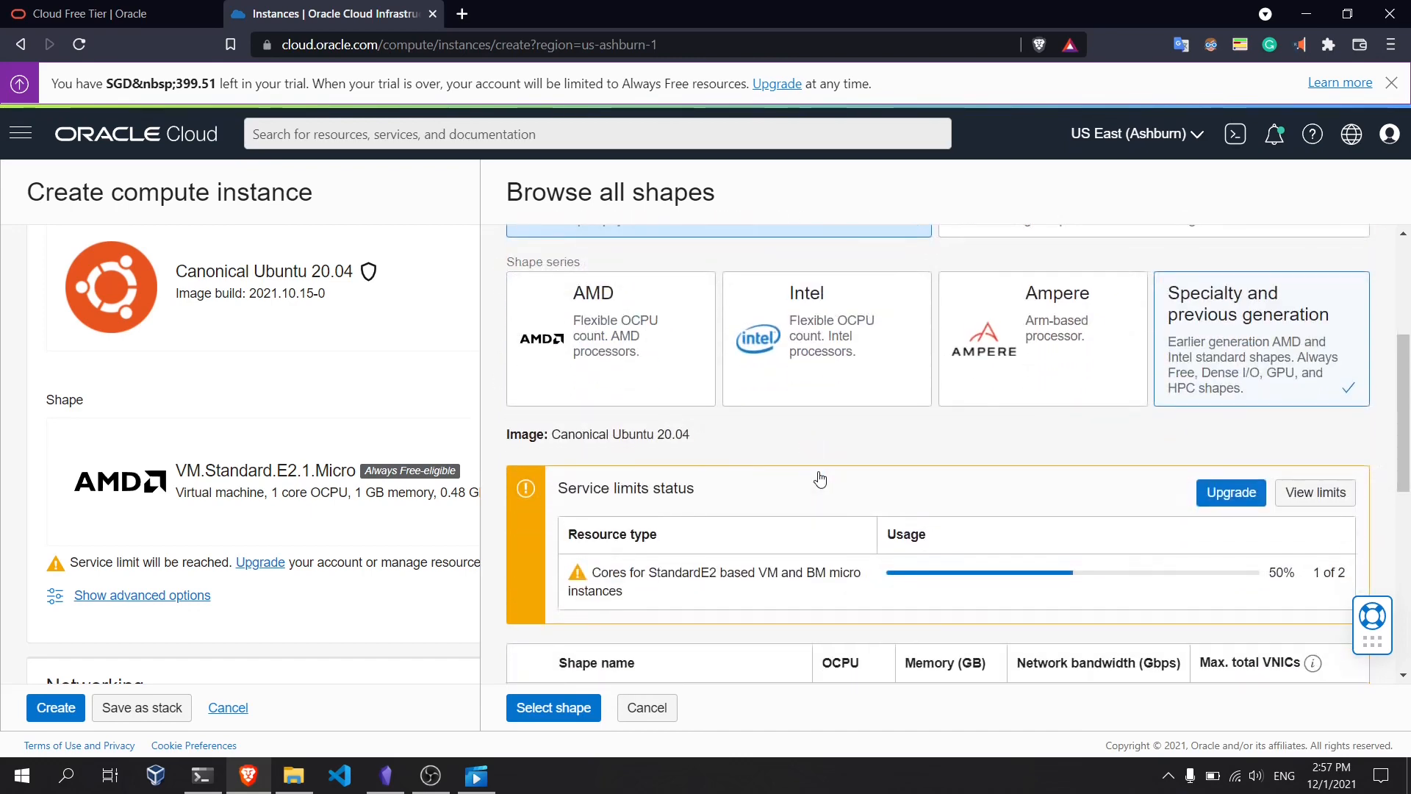
scroll(820, 479, "down", 1)
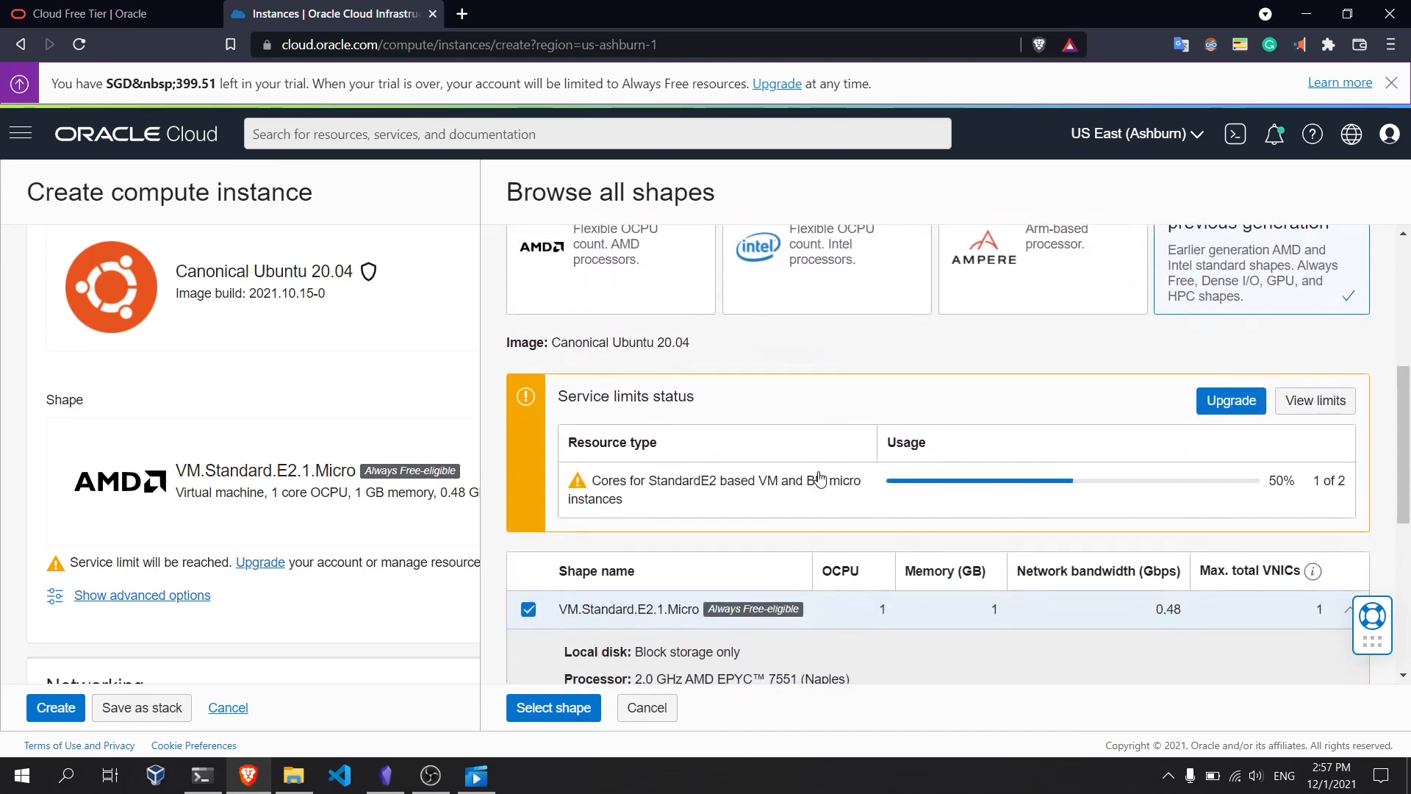
scroll(820, 479, "down", 2)
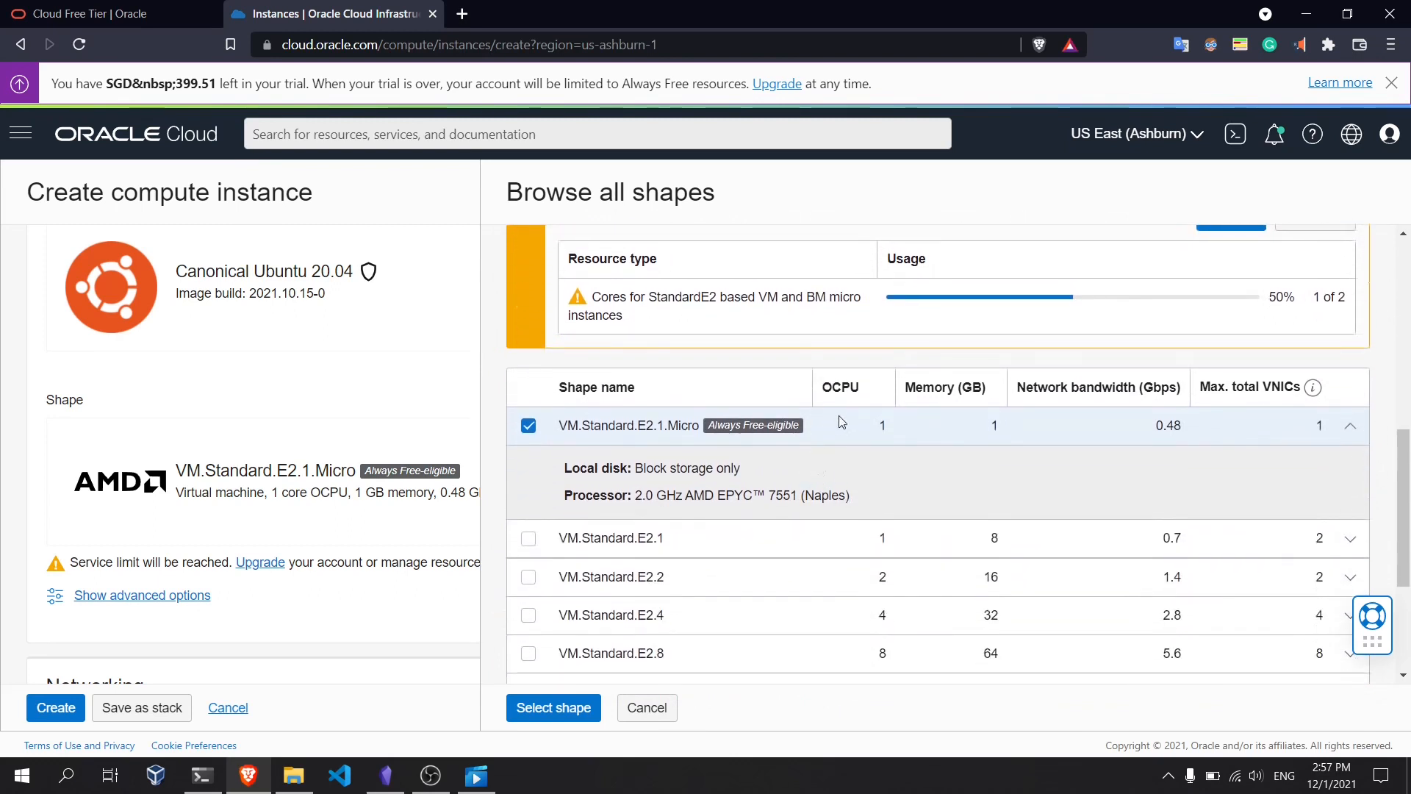
scroll(839, 416, "down", 1)
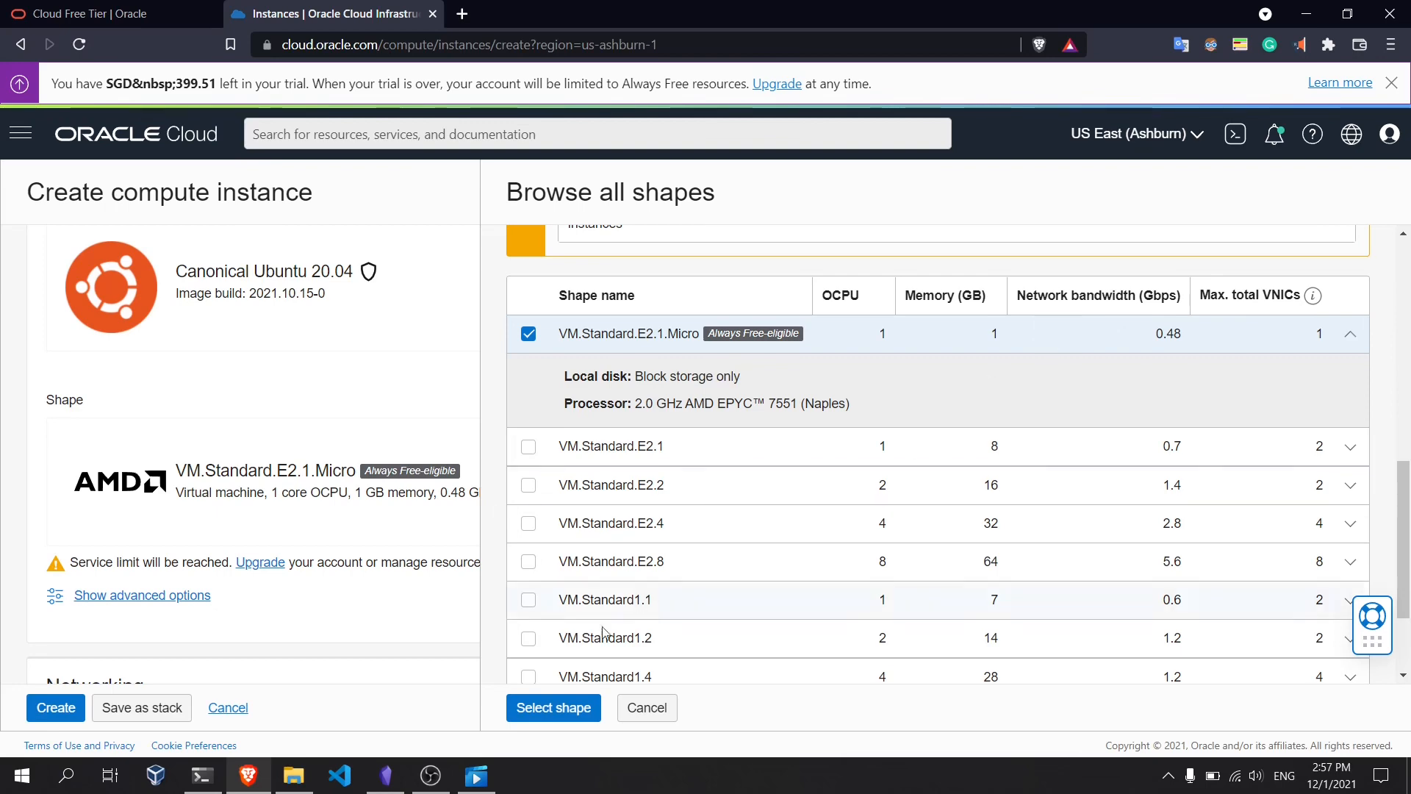
left_click(574, 708)
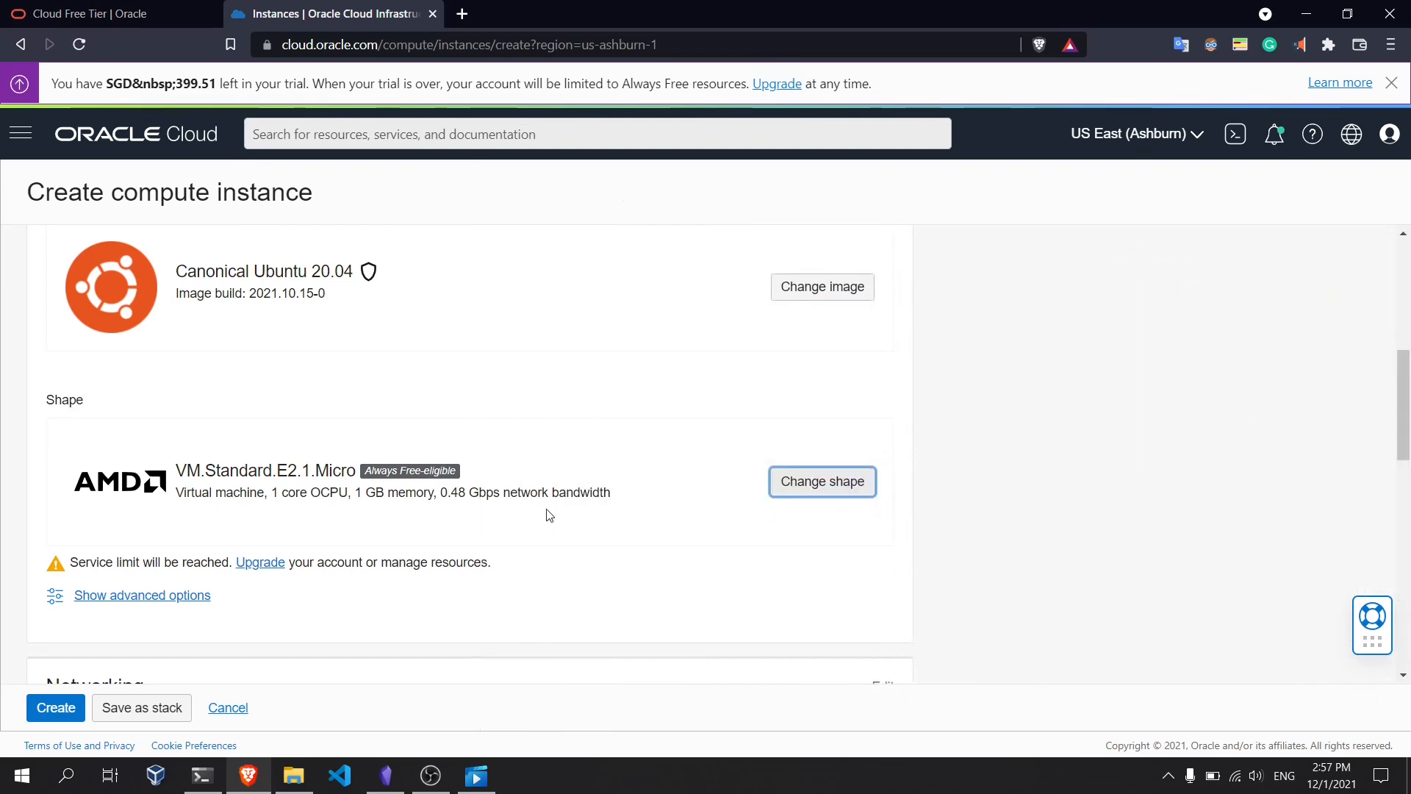
Step: Set the instance's SSH key option to upload public key files (.pub)
scroll(548, 517, "down", 6)
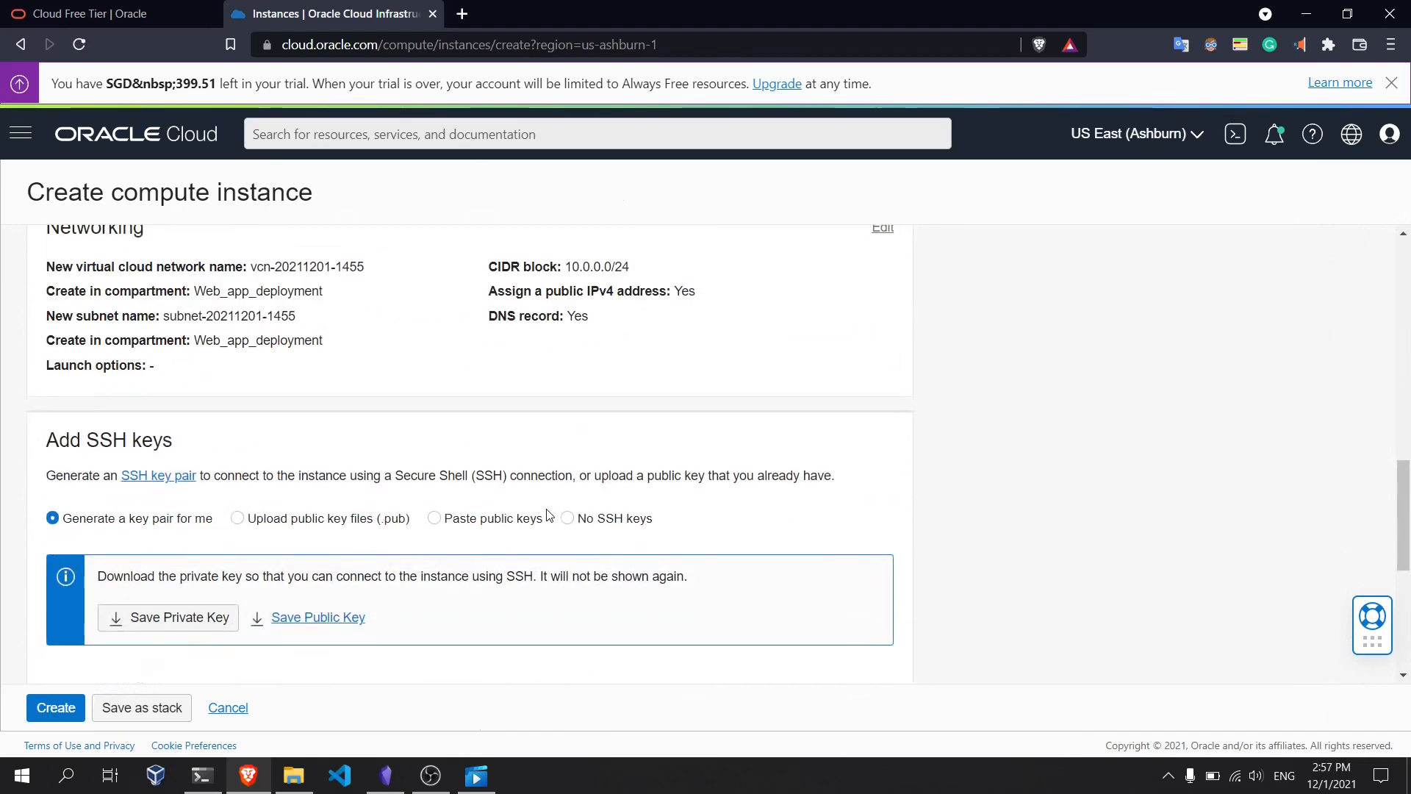
scroll(547, 515, "down", 3)
scroll(548, 515, "up", 1)
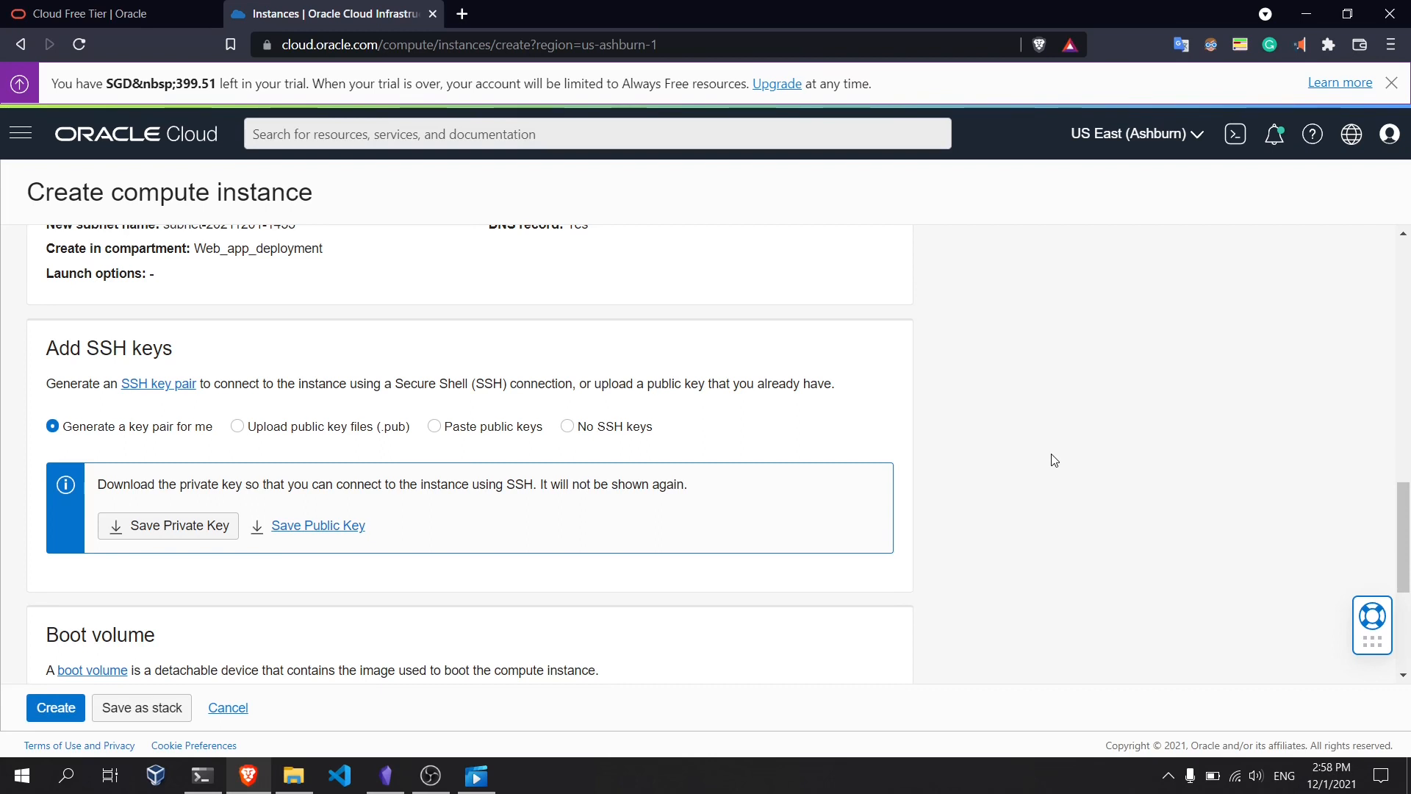
left_click(327, 430)
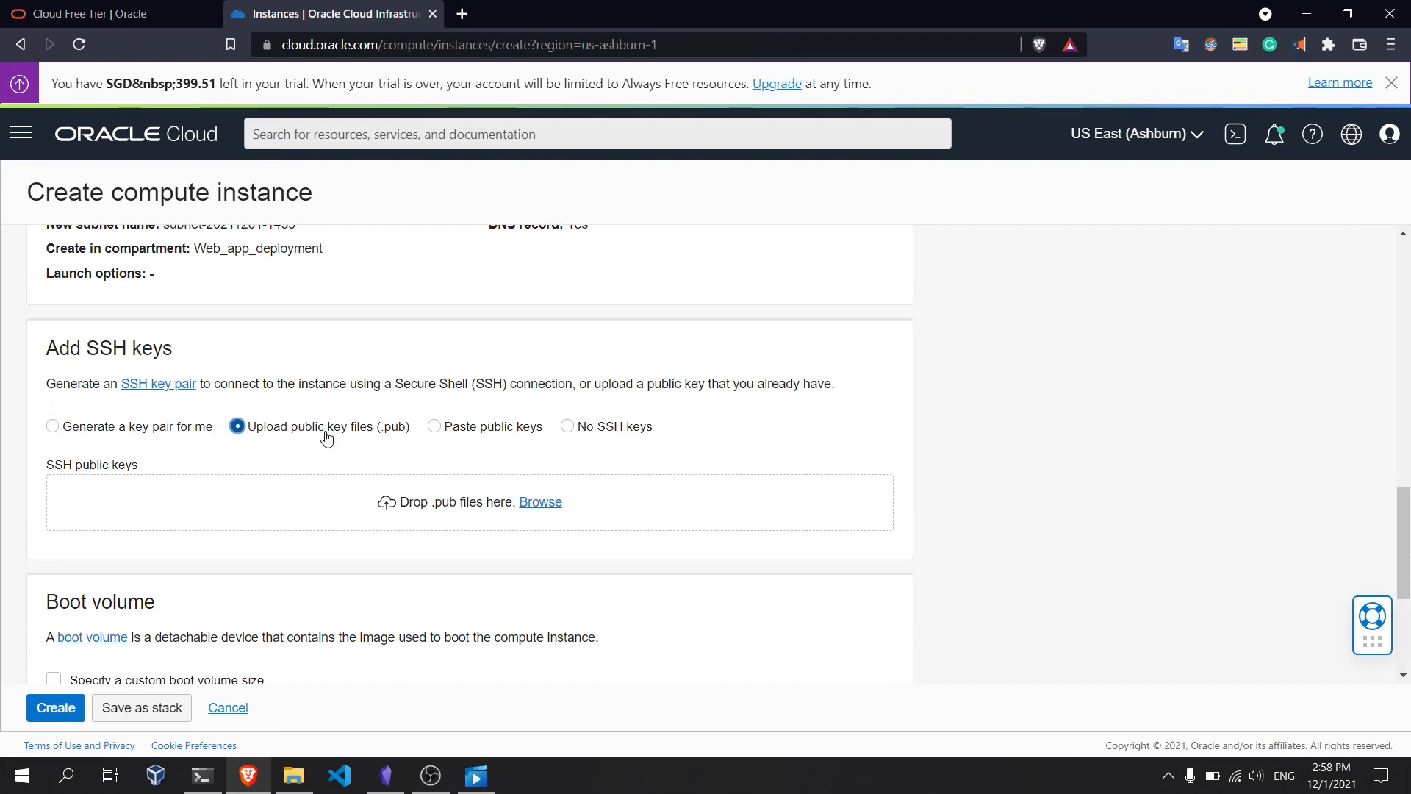
Step: Switch to the Git Bash terminal and run ssh-keygen to generate a key pair
left_click(215, 772)
left_click_drag(704, 210, 824, 141)
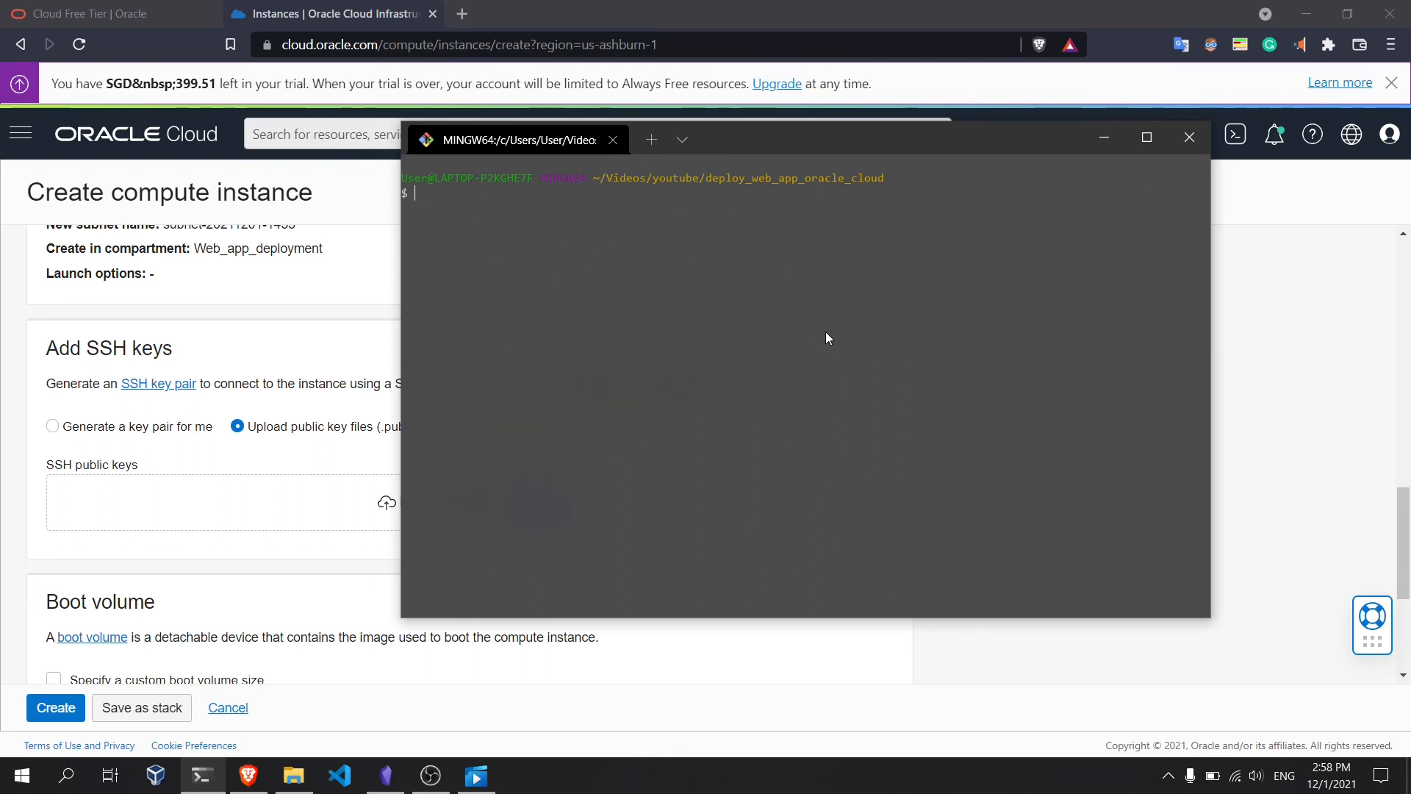
type("ssh-k")
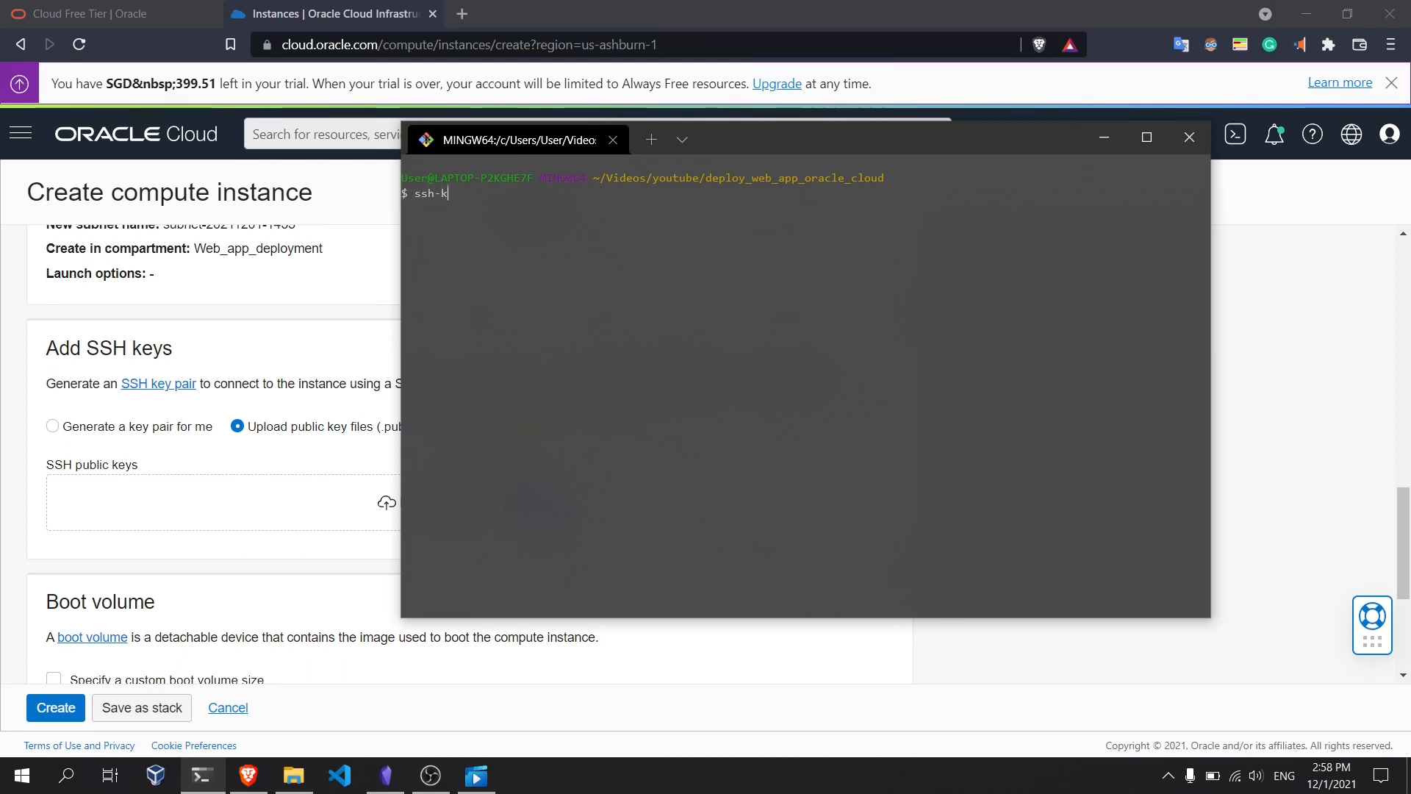
type("eygen")
key("Return")
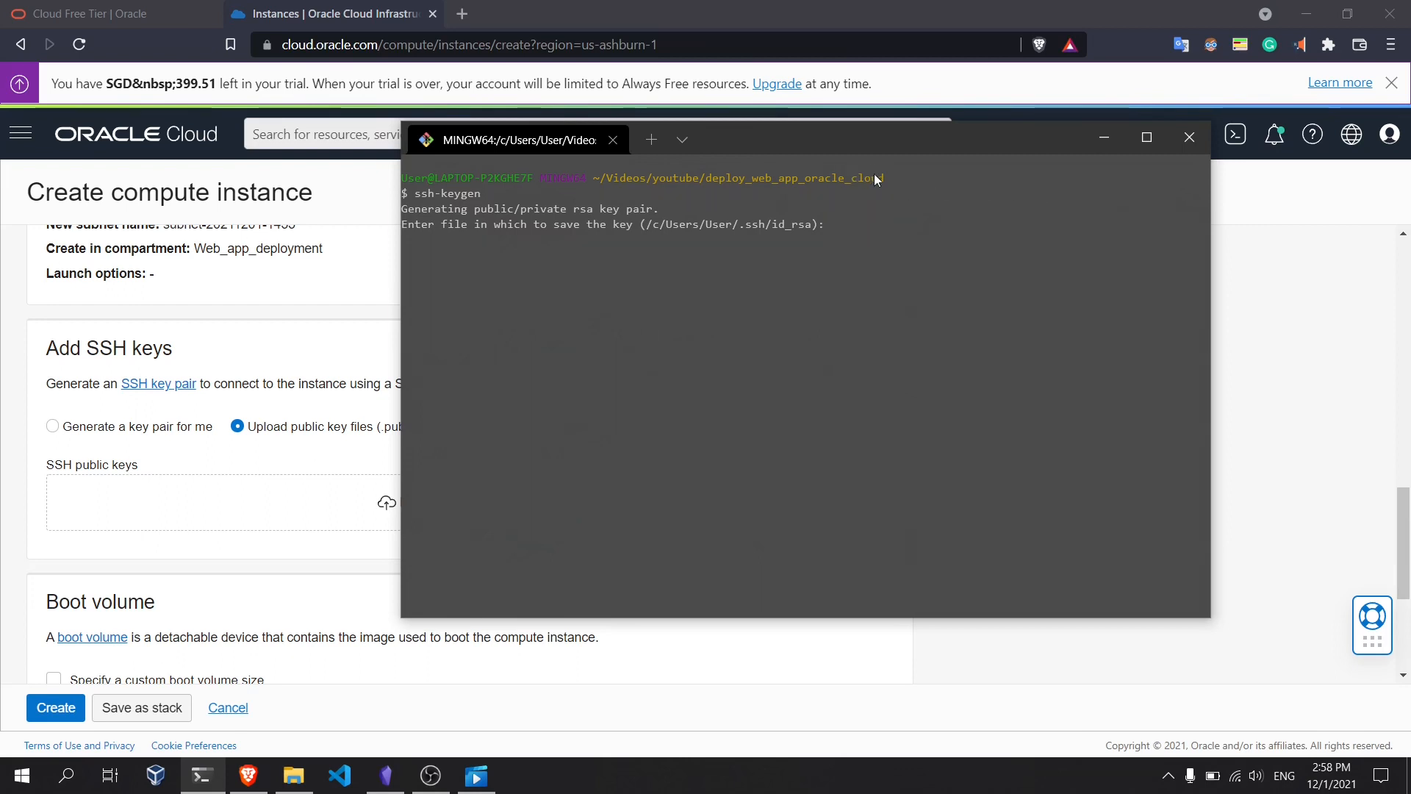
Step: Save the key pair as /c/Users/User/Videos/youtube/deploy_web_app_oracle_cloud/id_rsa with an empty passphrase
left_click_drag(848, 178, 622, 178)
left_click_drag(612, 178, 803, 178)
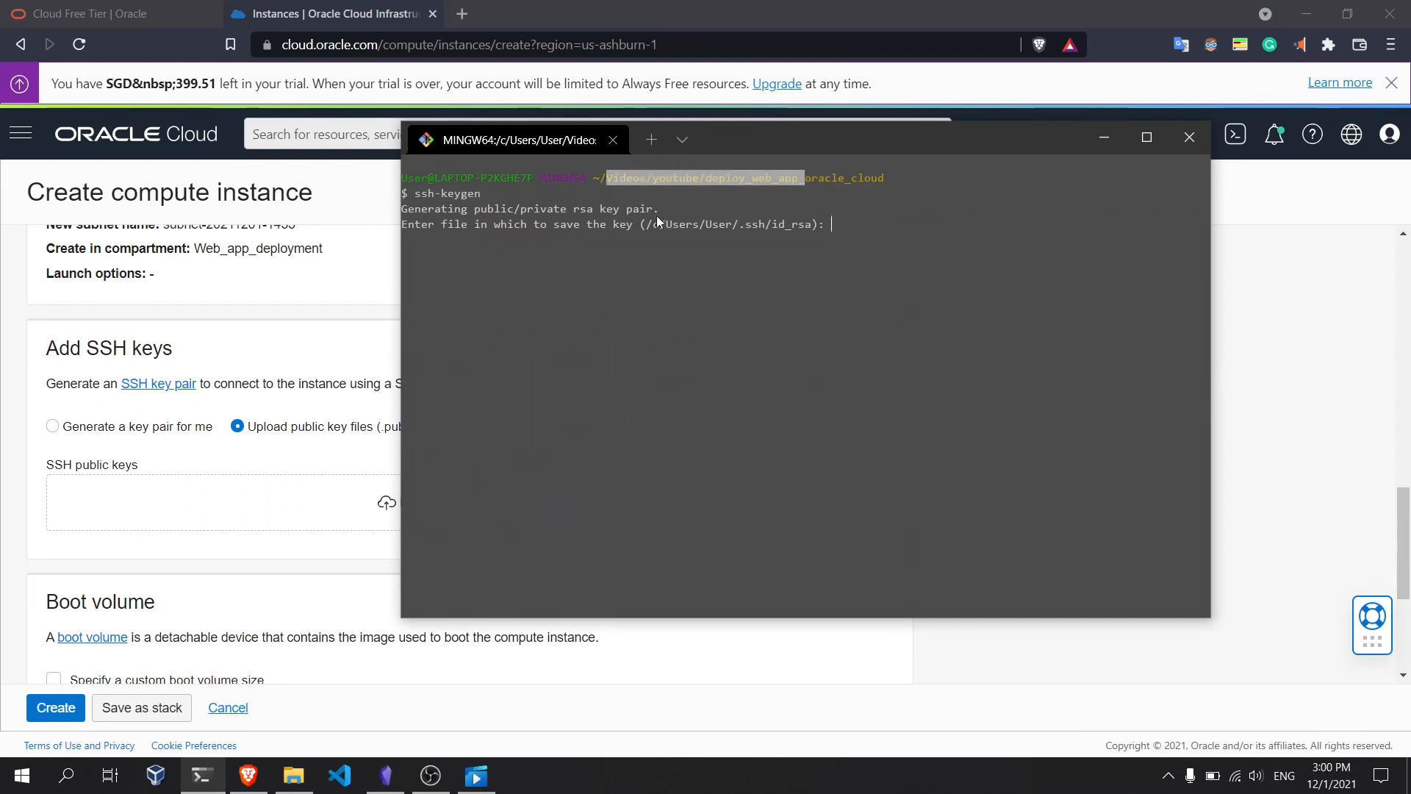
left_click_drag(646, 224, 796, 228)
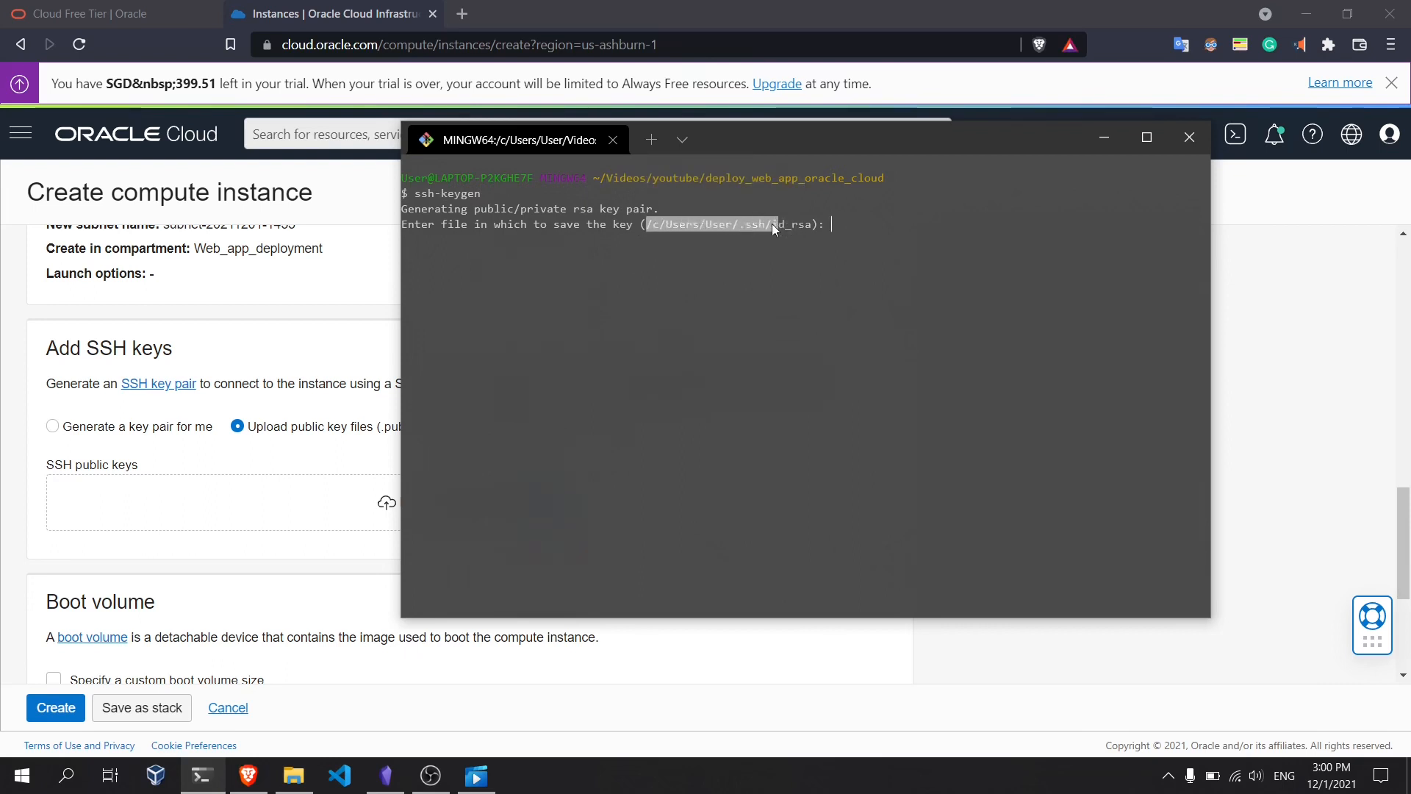
right_click(735, 227)
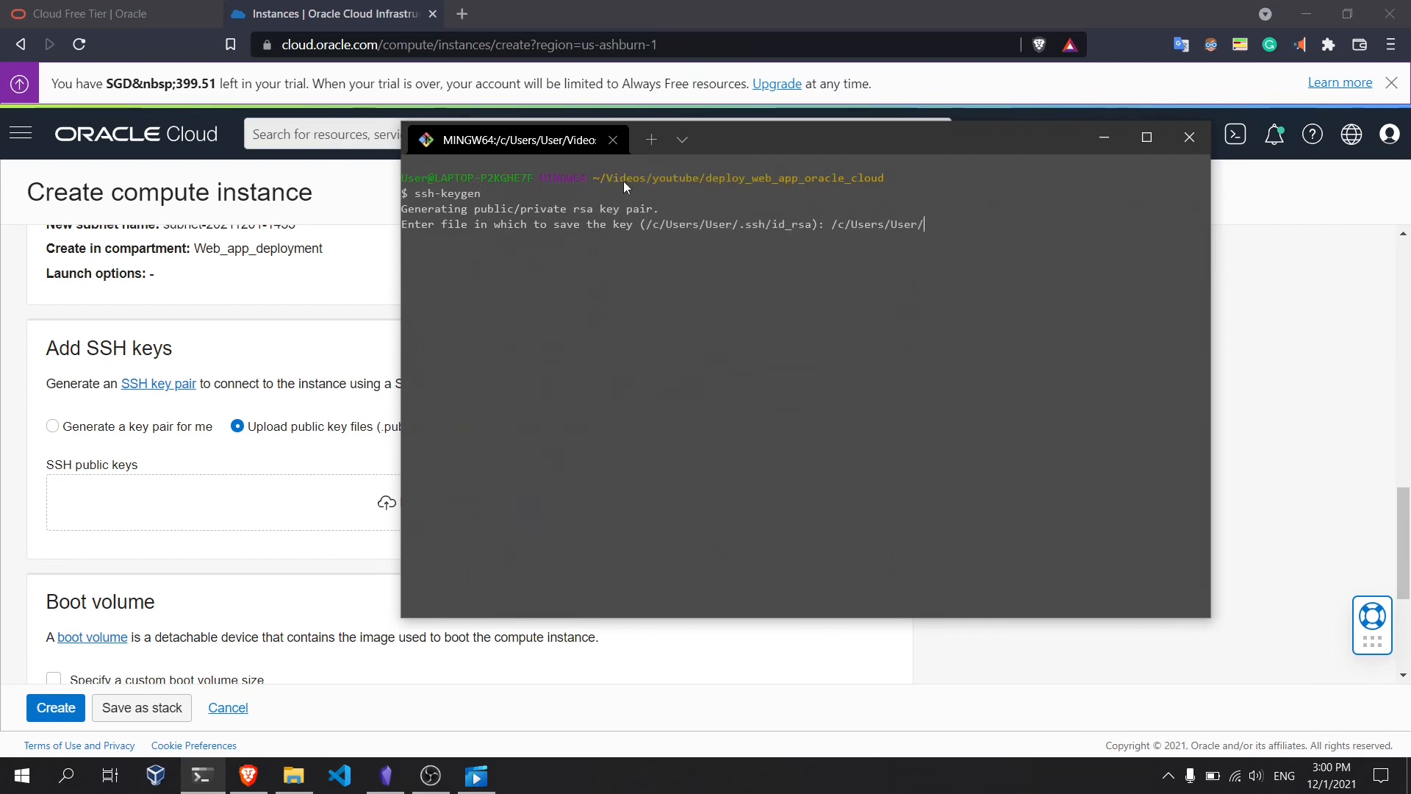
left_click_drag(670, 176, 879, 176)
right_click(984, 228)
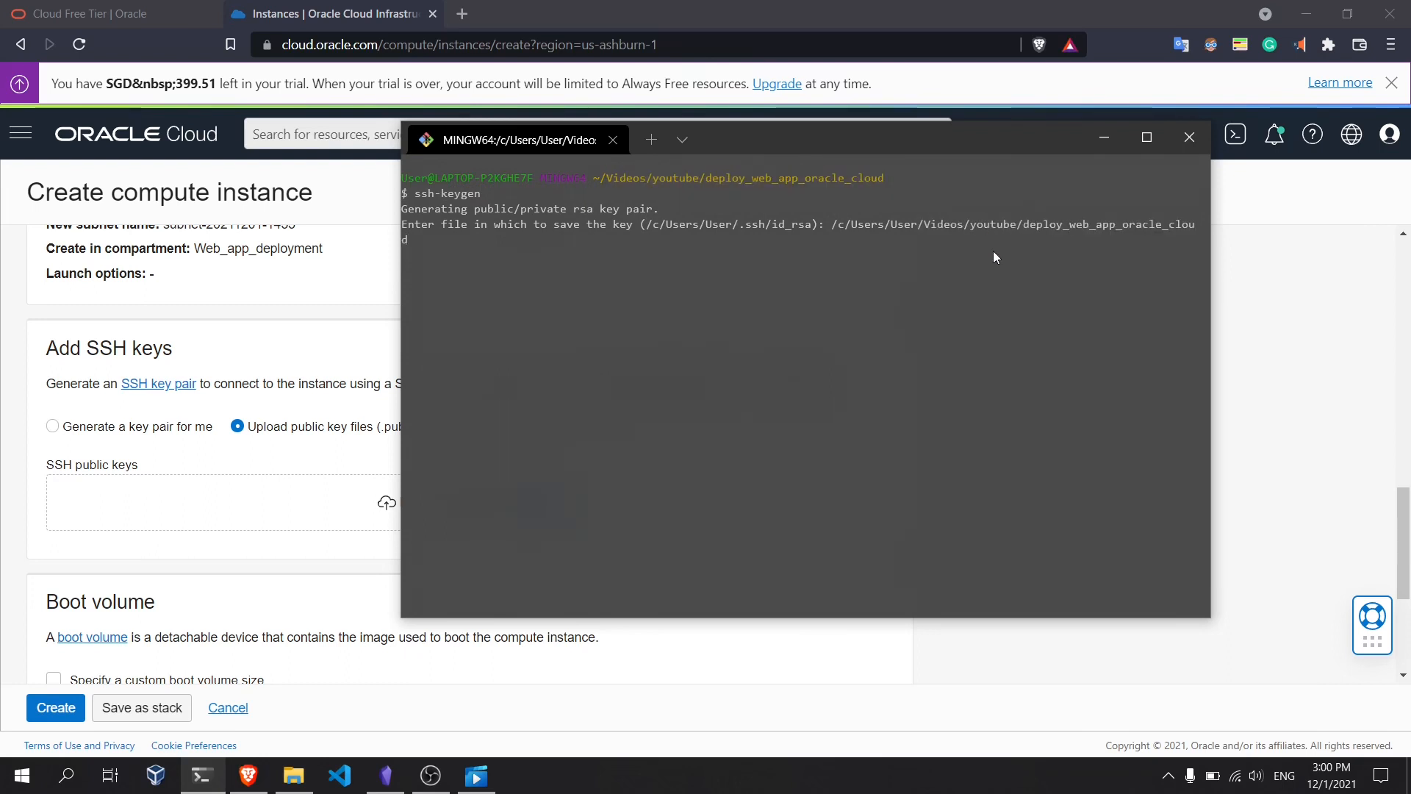
type("/id_rsa")
key("Return")
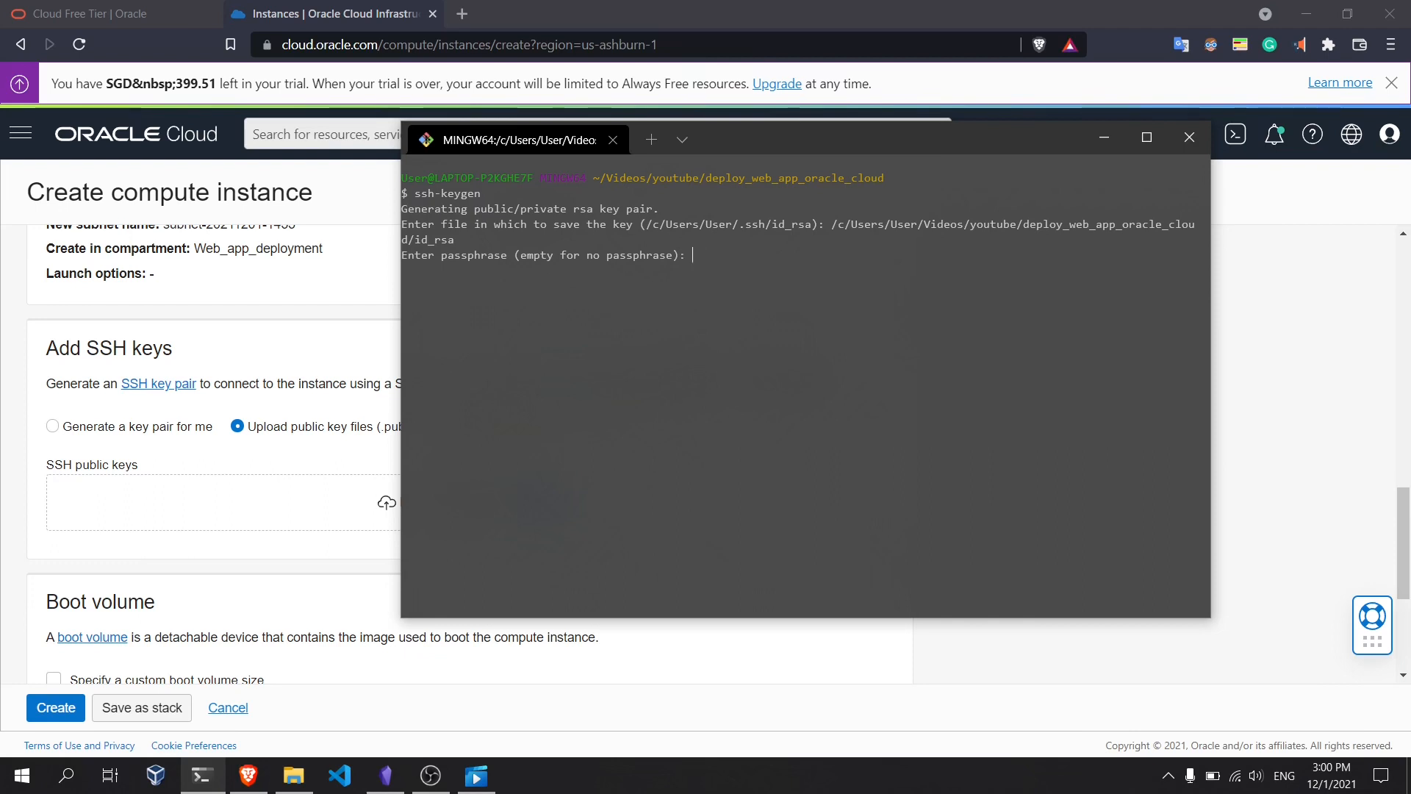
key("Return")
key("Return")
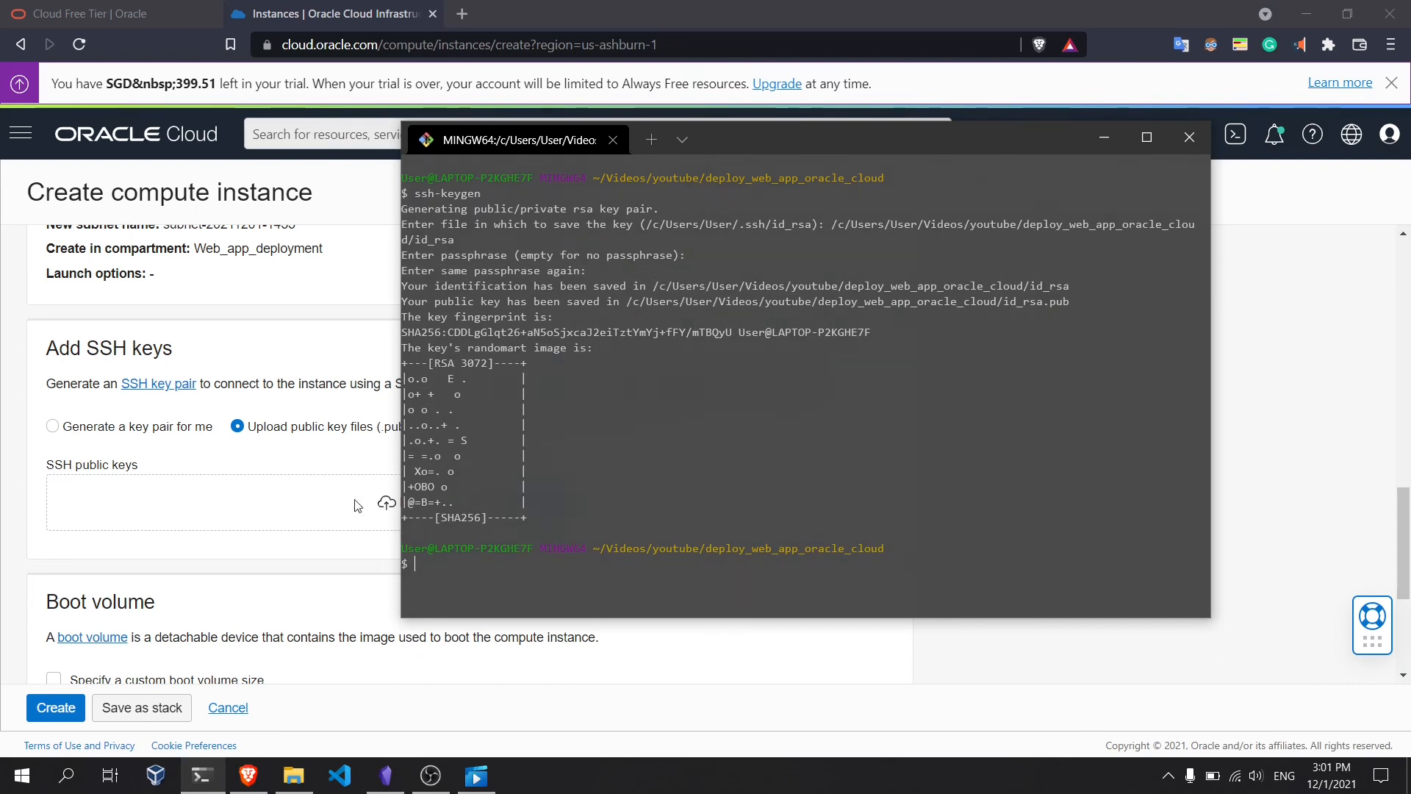
Step: Switch back to the browser, check the id_rsa key file's properties for its .pub type, and upload it as the instance's SSH public key
left_click(355, 460)
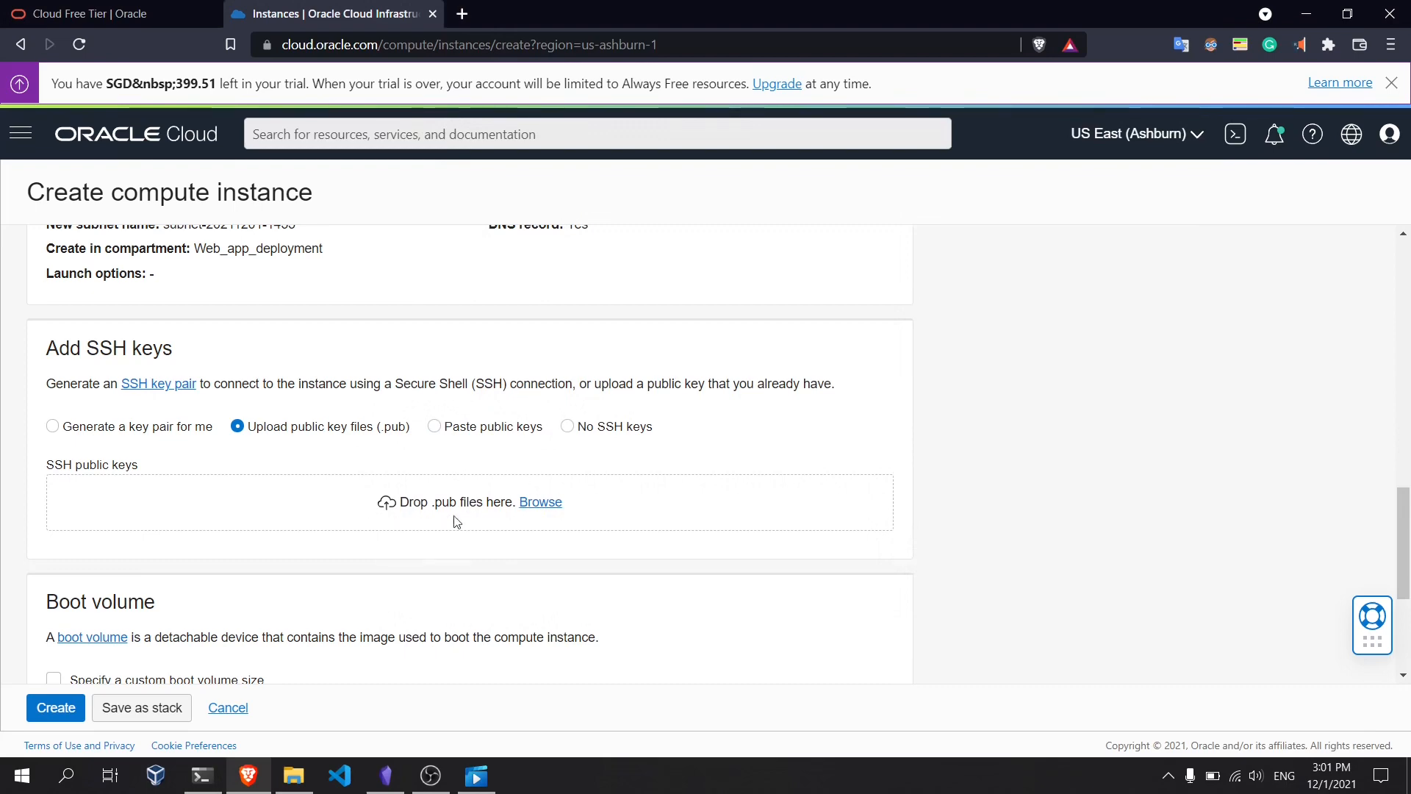
left_click(541, 502)
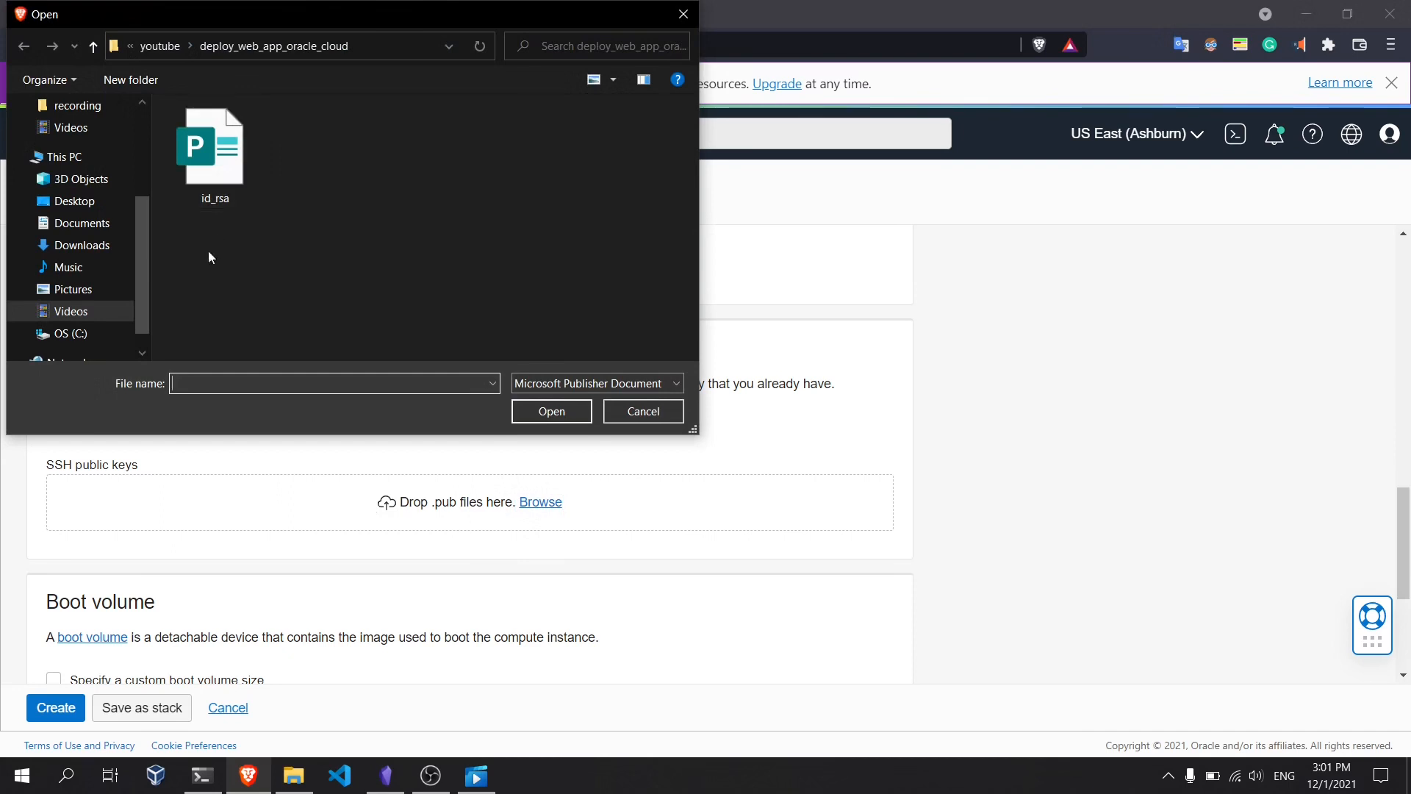
left_click(219, 183)
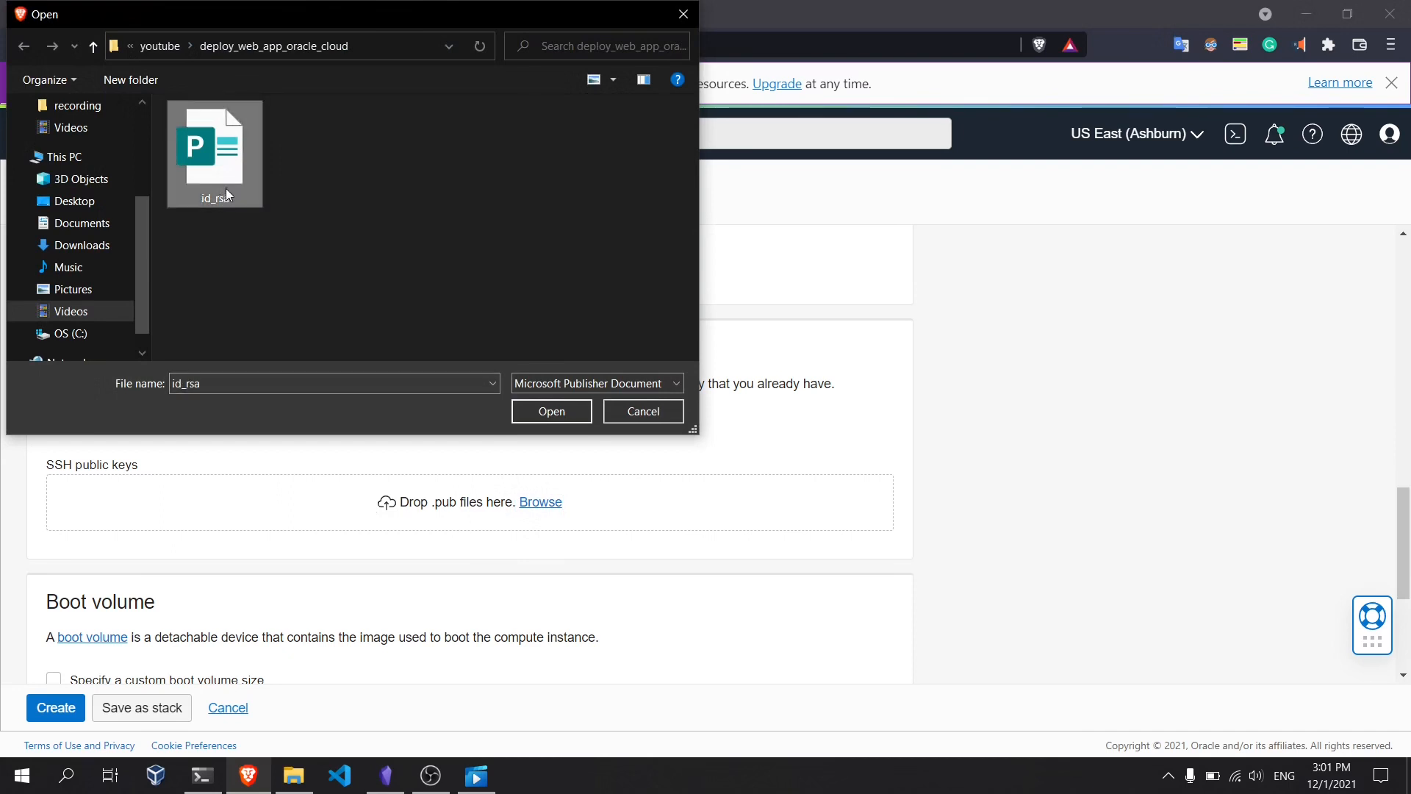
right_click(228, 174)
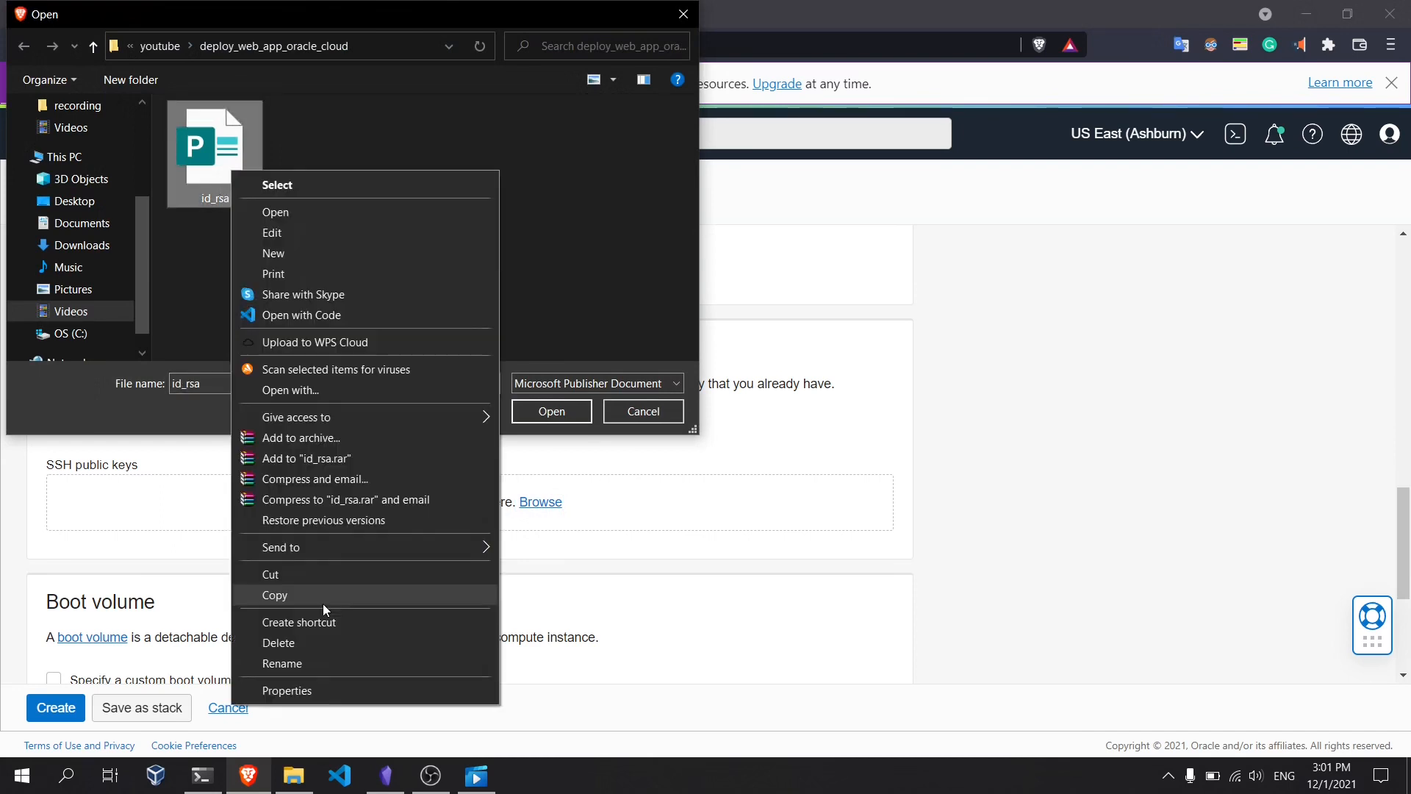
left_click(312, 690)
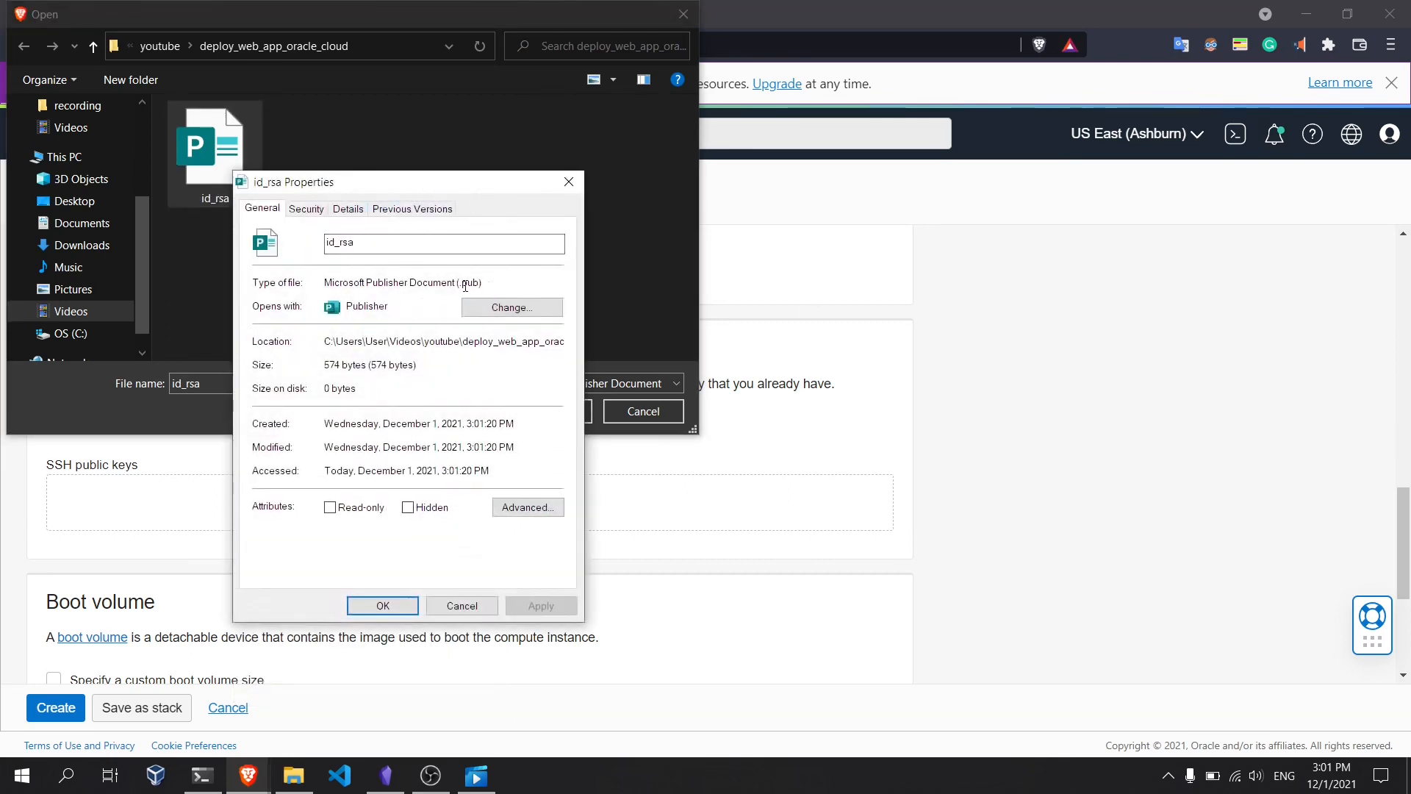
left_click_drag(461, 283, 482, 283)
left_click(568, 184)
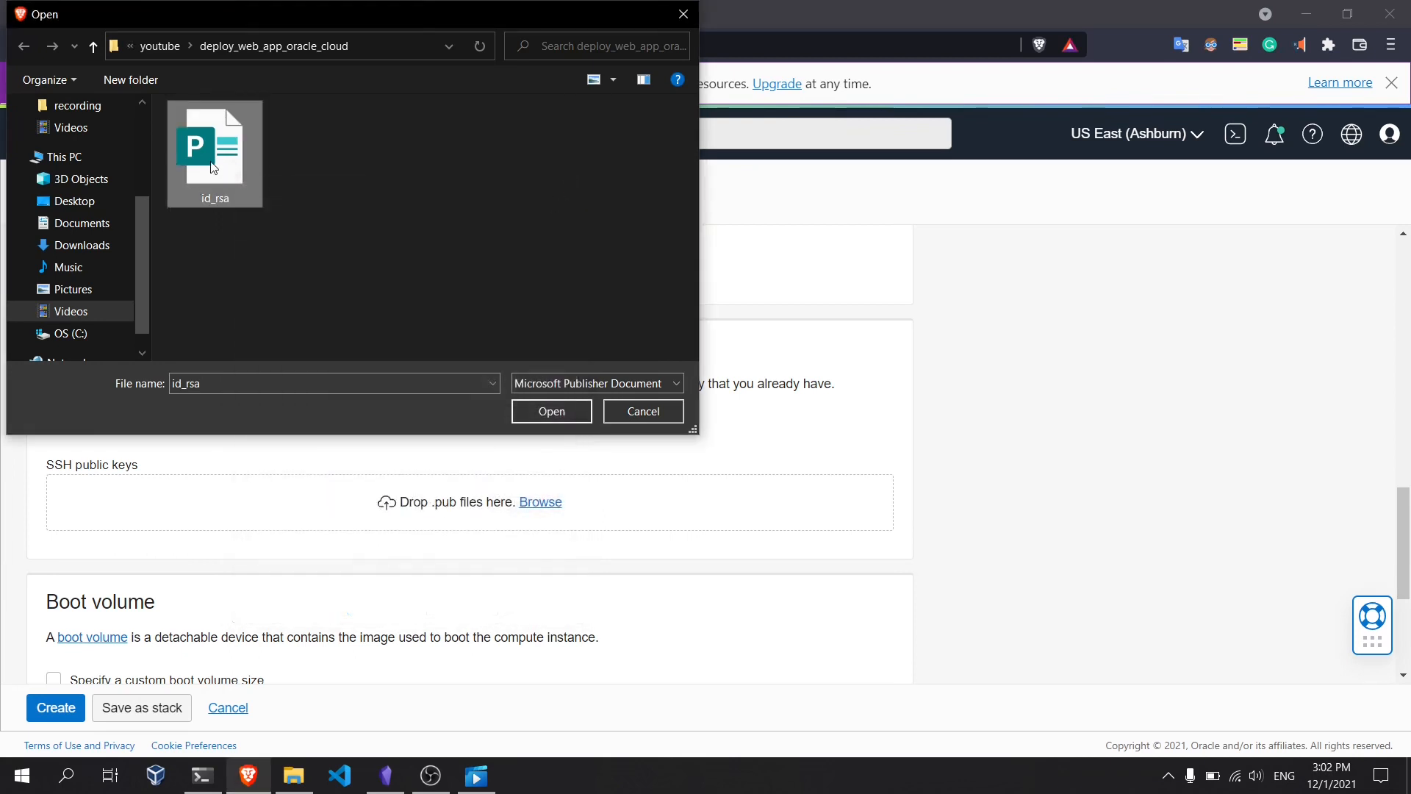
left_click(517, 404)
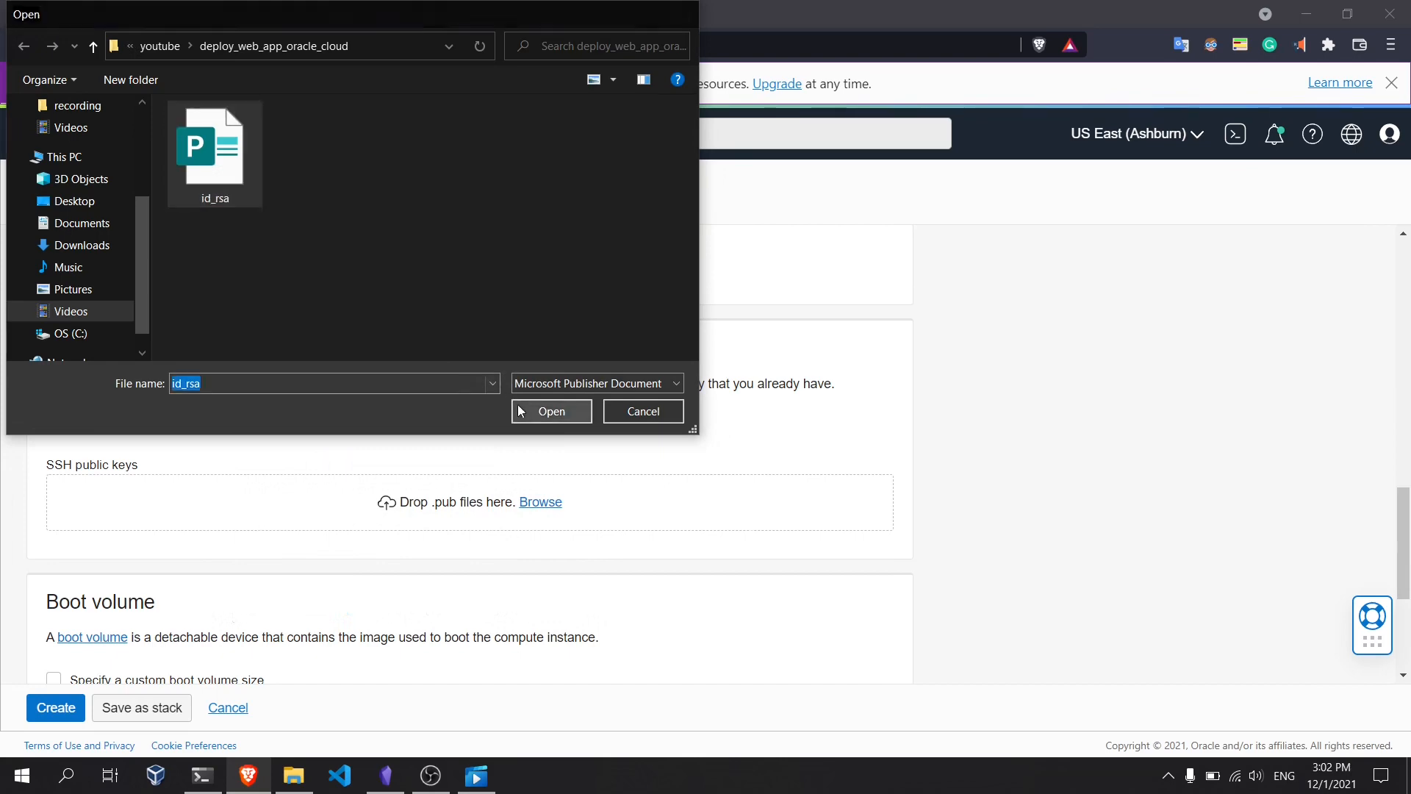
Step: Review the instance's name, placement, image, shape, networking and SSH key settings, and examine the boot volume options and default size
scroll(246, 523, "up", 10)
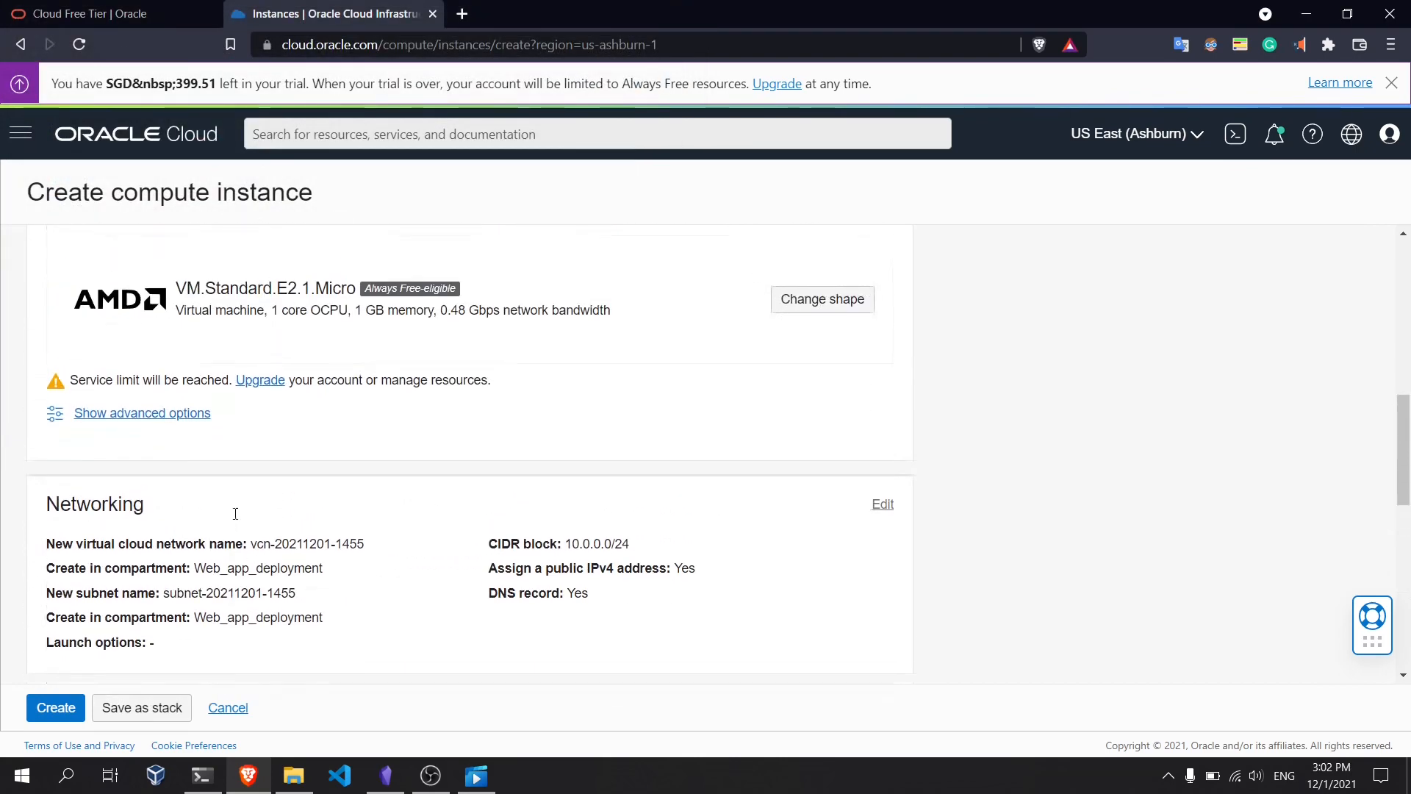
scroll(236, 518, "up", 5)
scroll(237, 518, "down", 12)
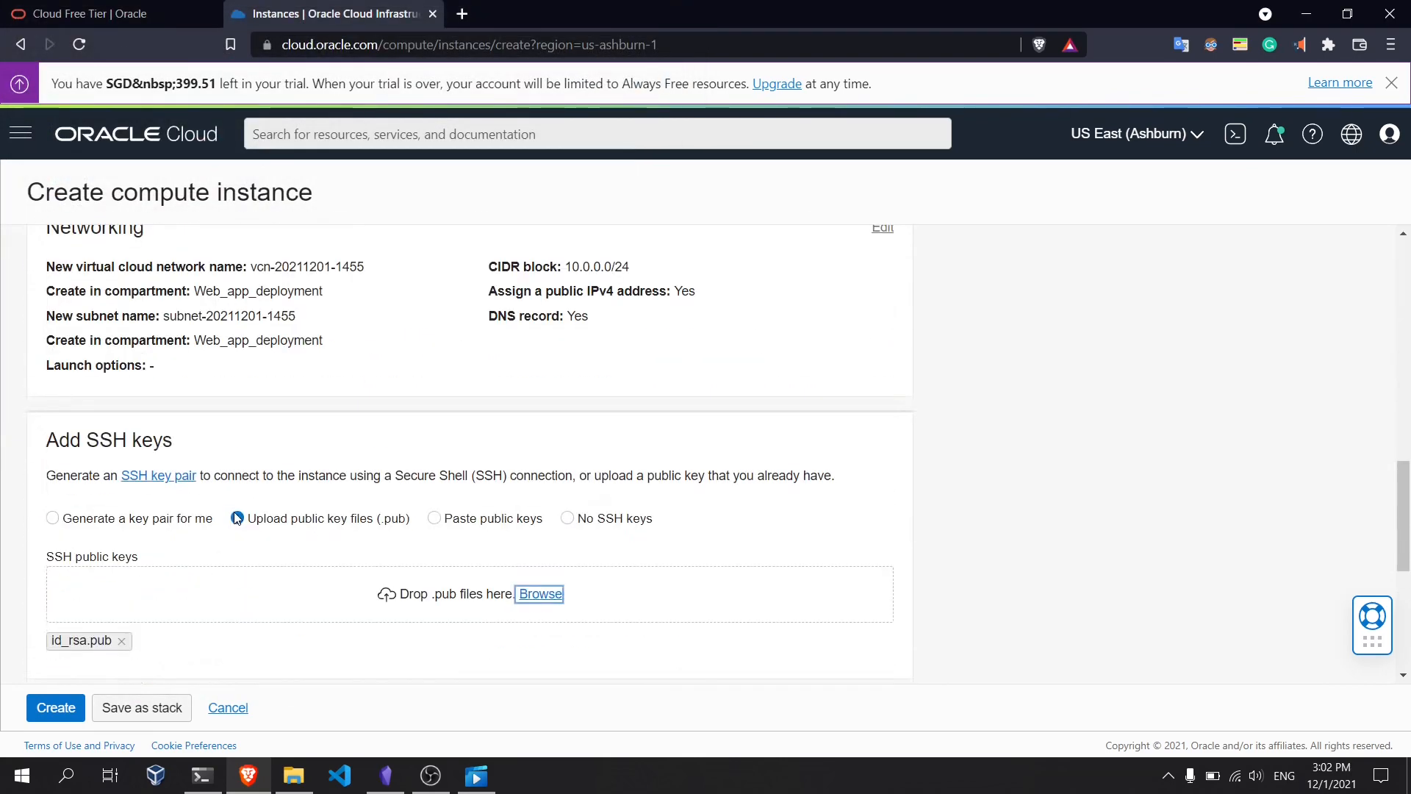
scroll(236, 518, "up", 6)
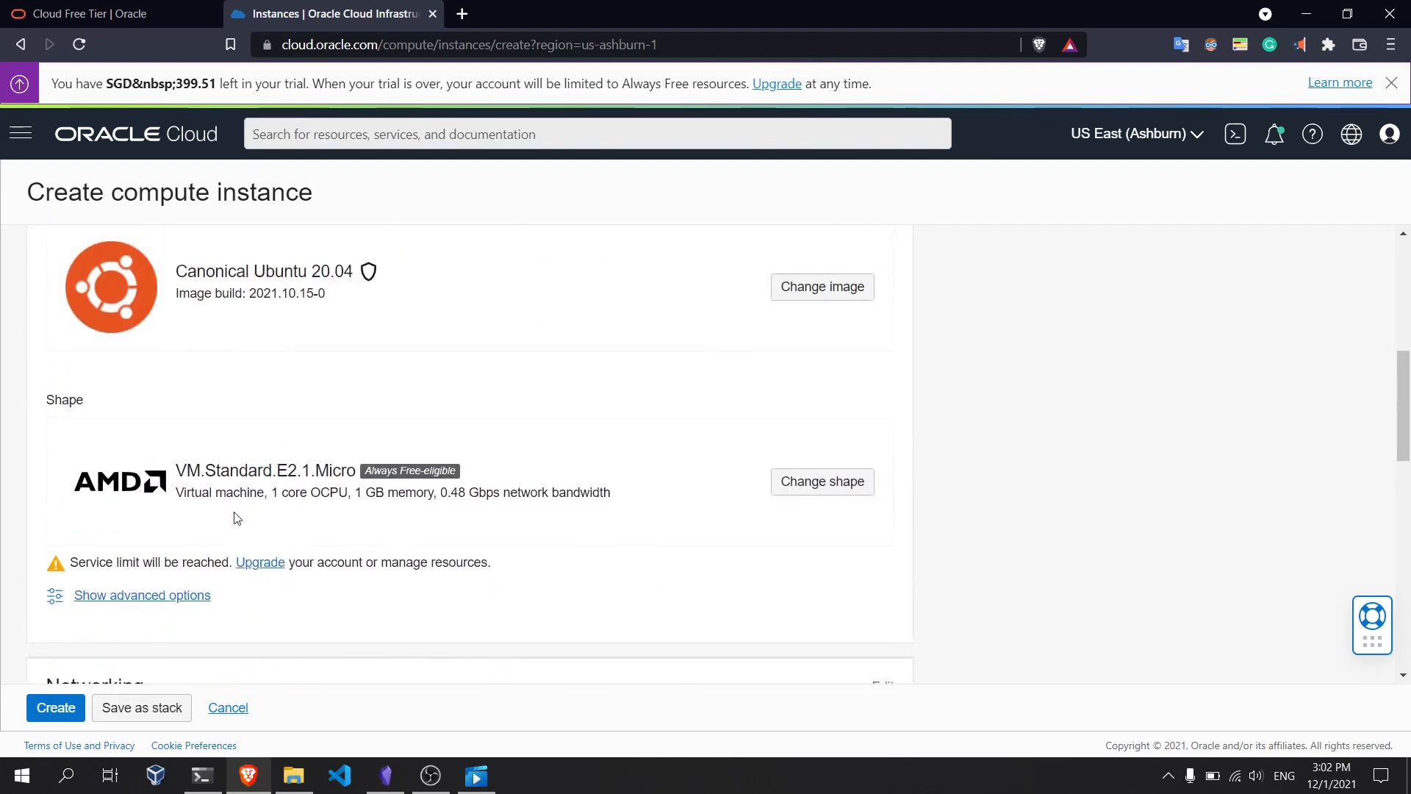
scroll(236, 518, "up", 5)
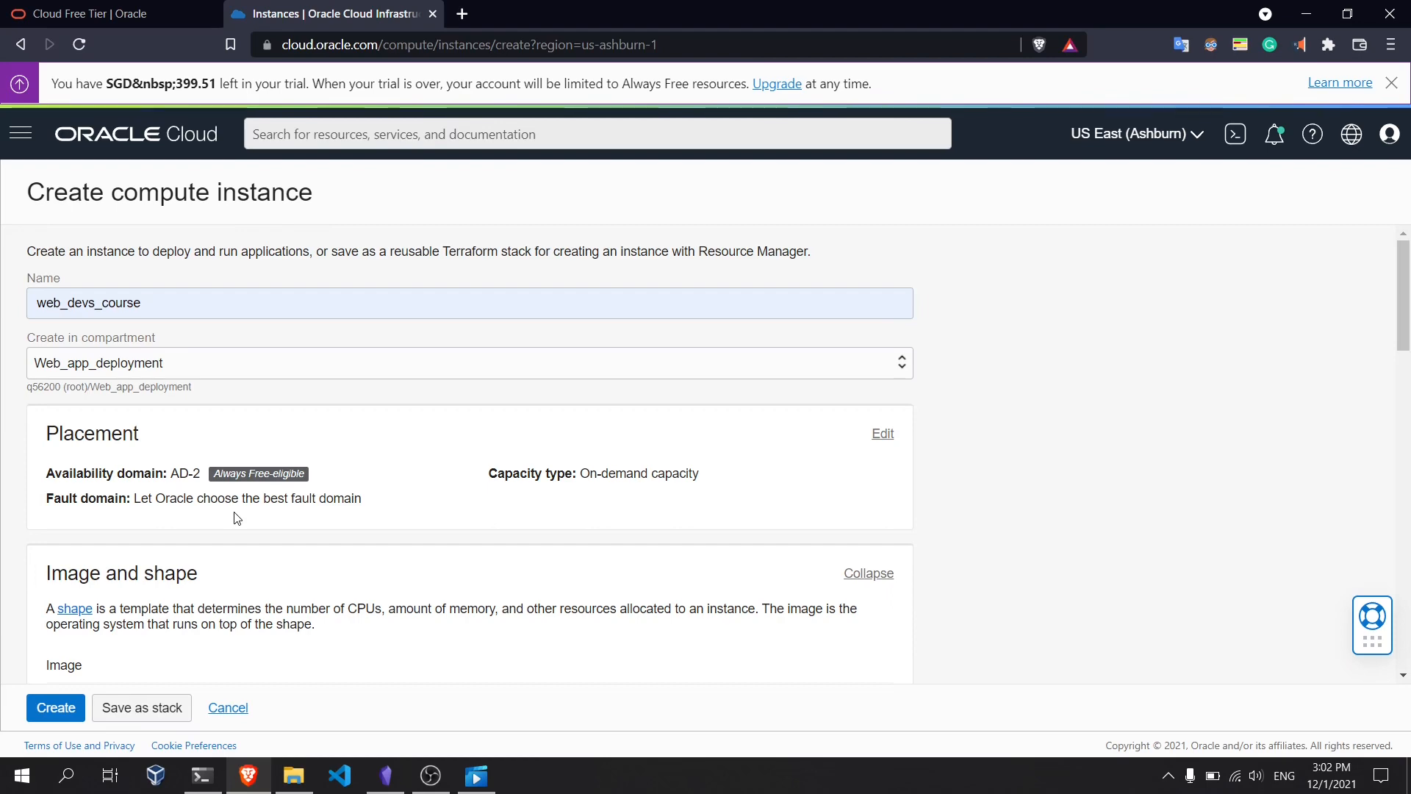
scroll(237, 518, "down", 5)
scroll(347, 487, "down", 3)
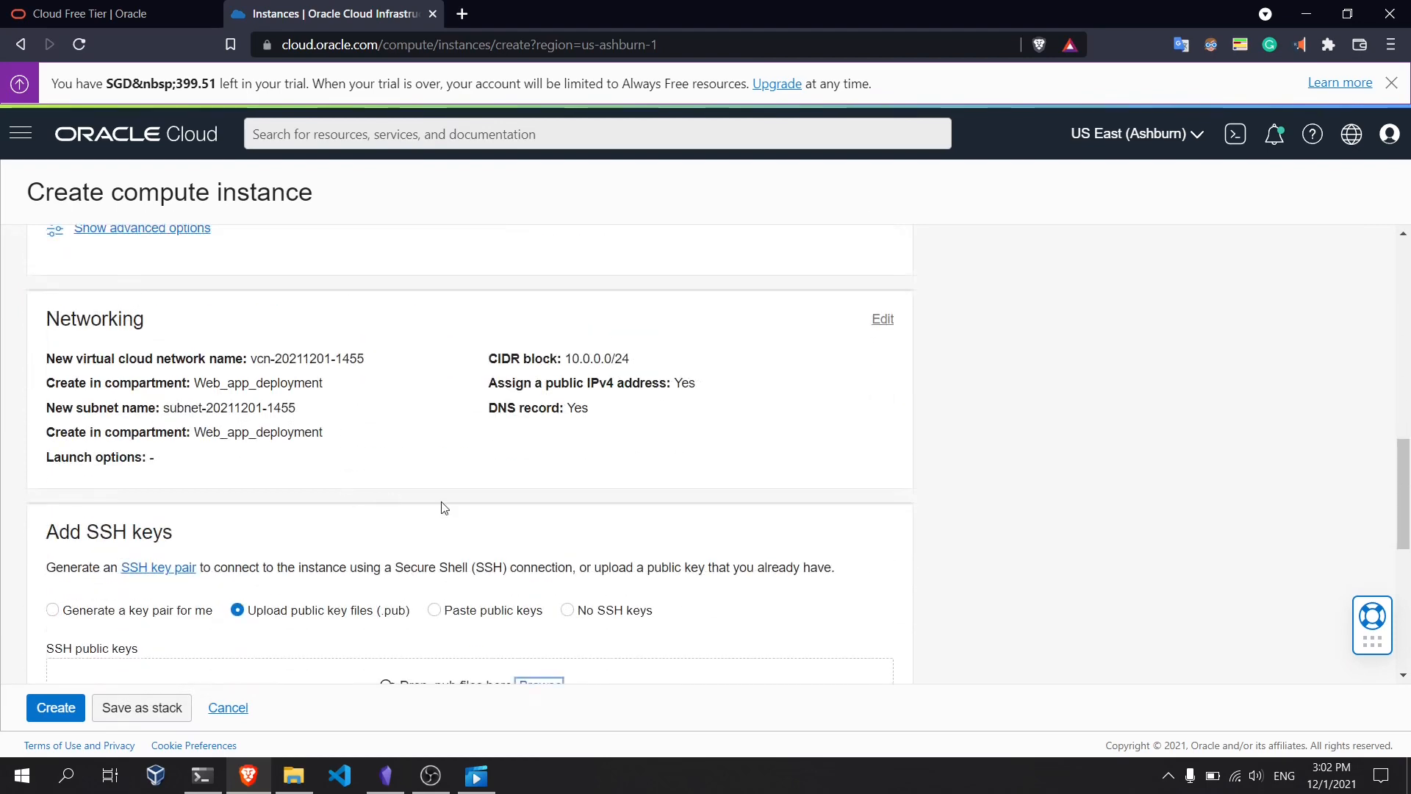
scroll(441, 504, "down", 3)
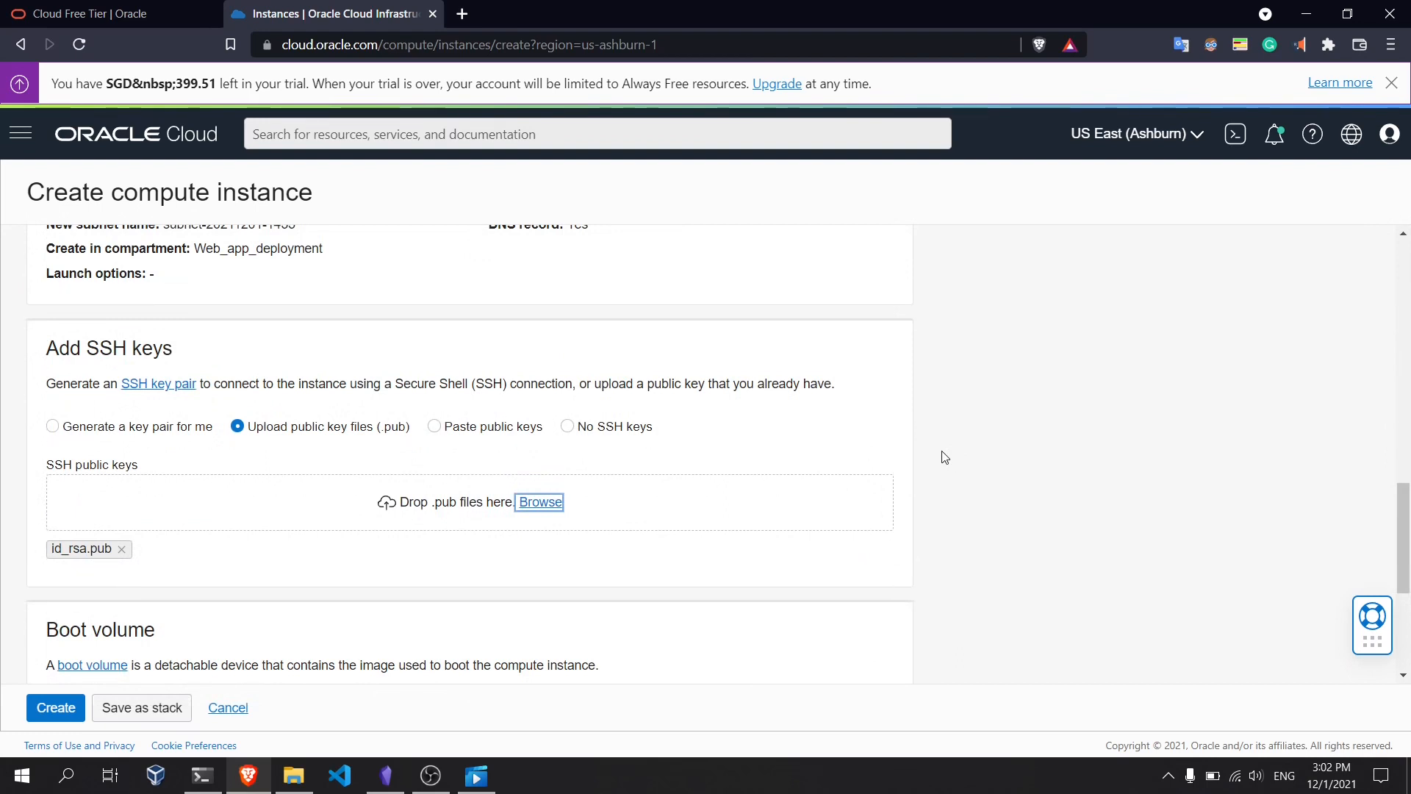
scroll(945, 457, "down", 4)
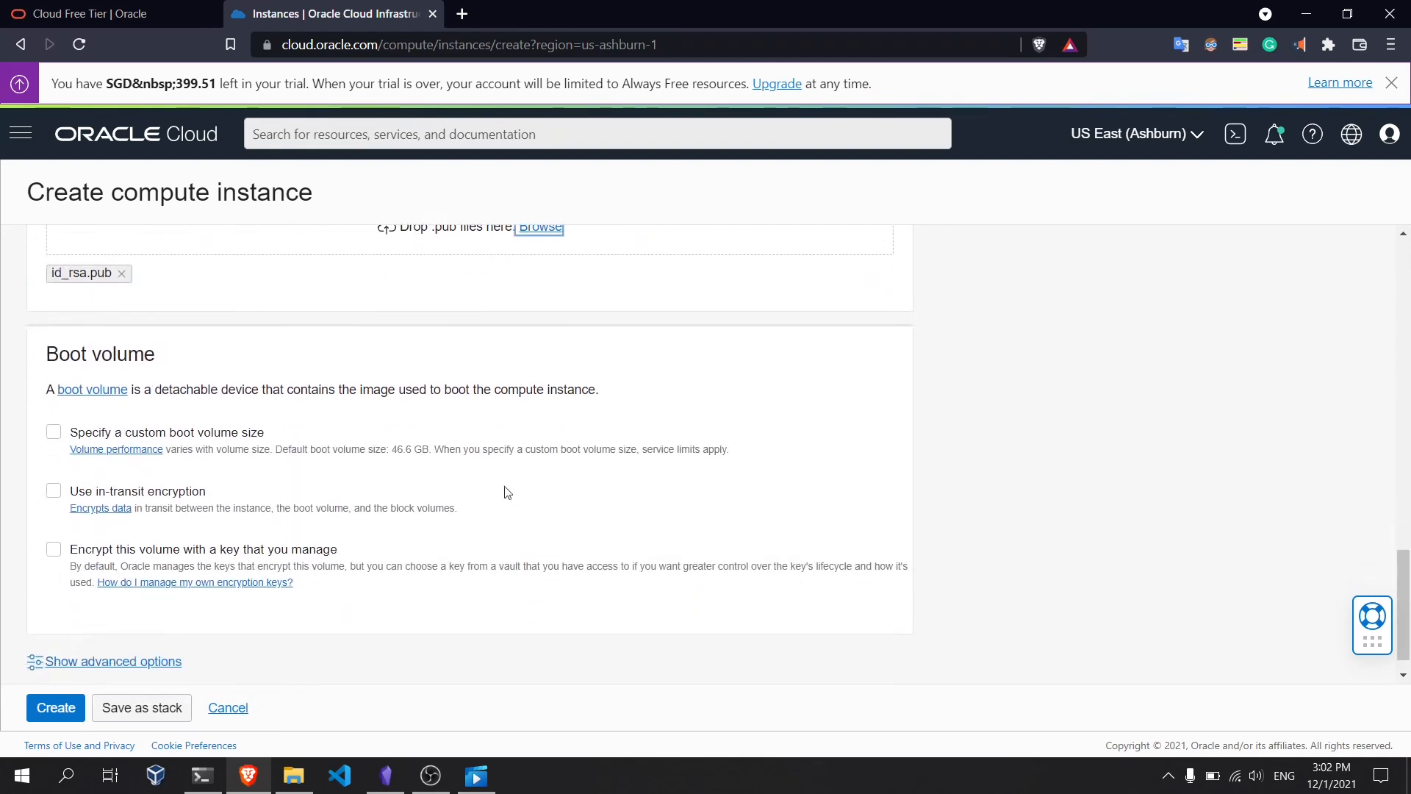
scroll(177, 419, "down", 1)
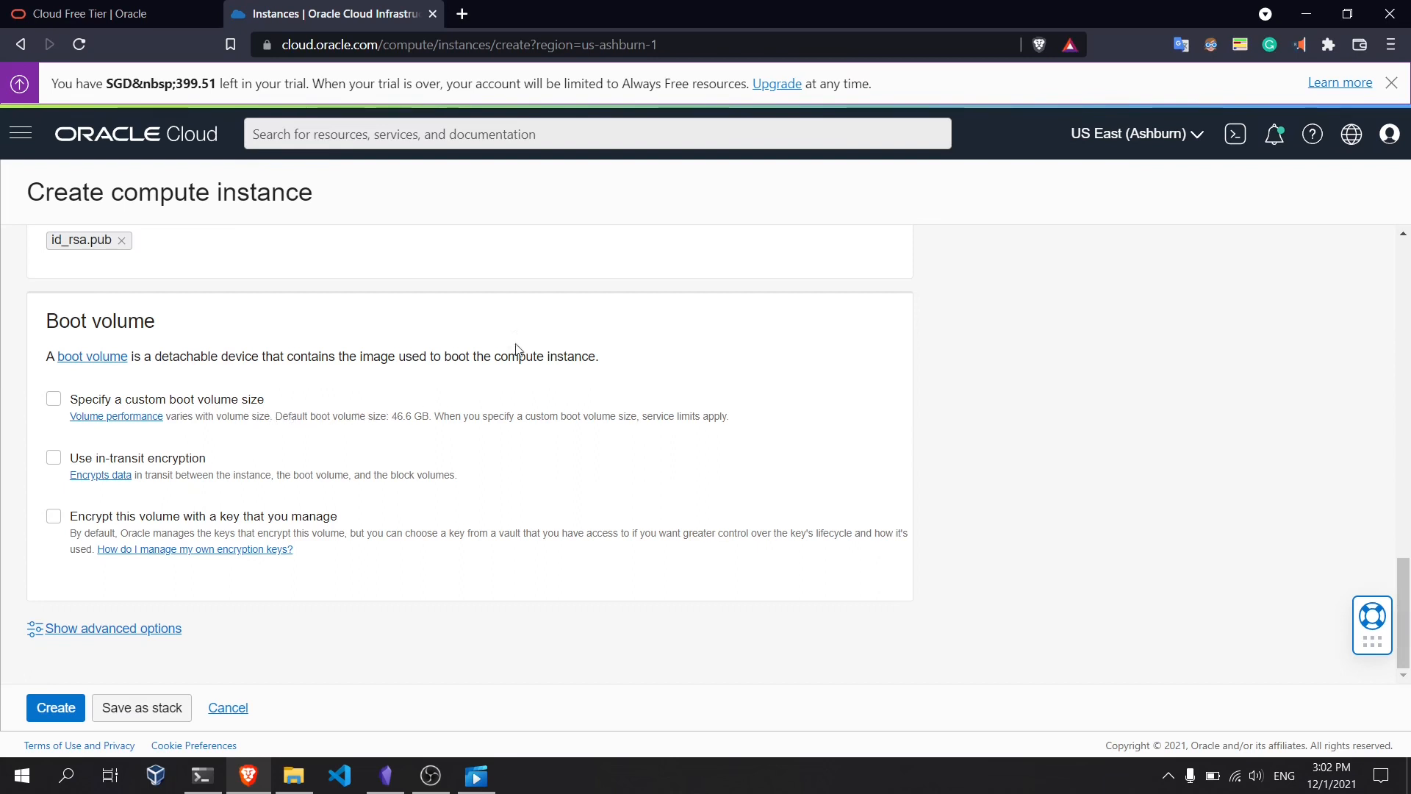
left_click_drag(391, 415, 428, 416)
left_click(591, 387)
scroll(592, 387, "up", 2)
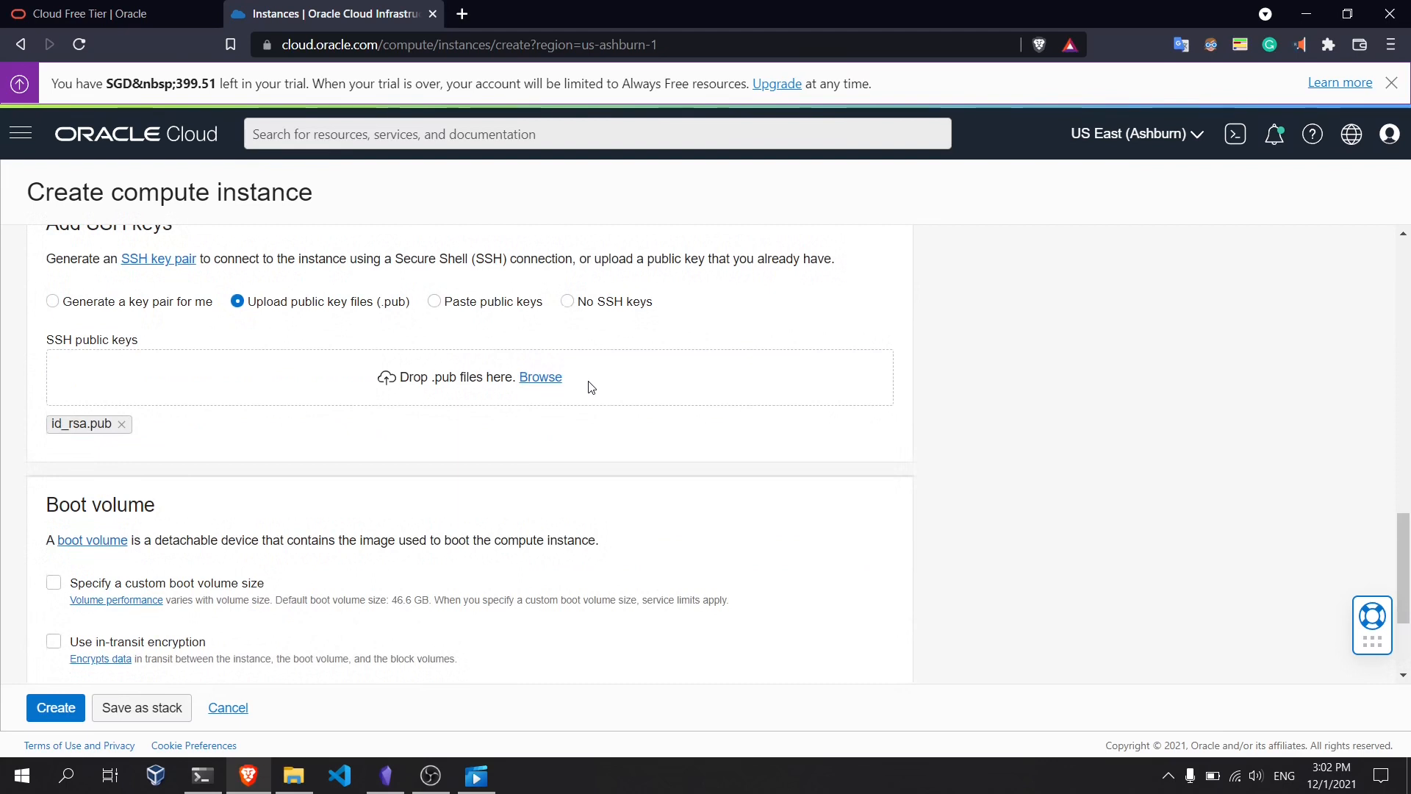
scroll(592, 388, "down", 2)
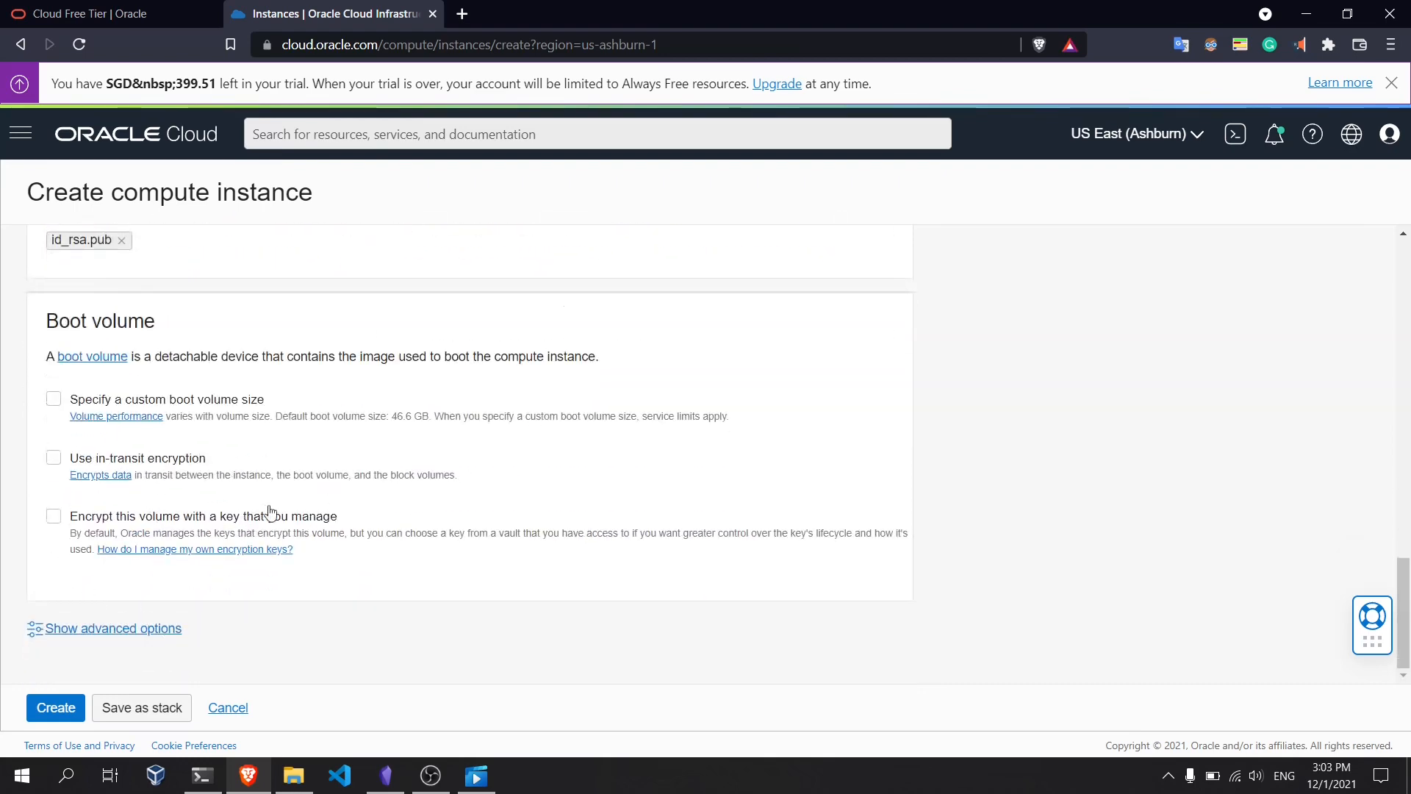
Step: Check the web_devs_course configuration once more and create the compute instance
scroll(349, 498, "up", 10)
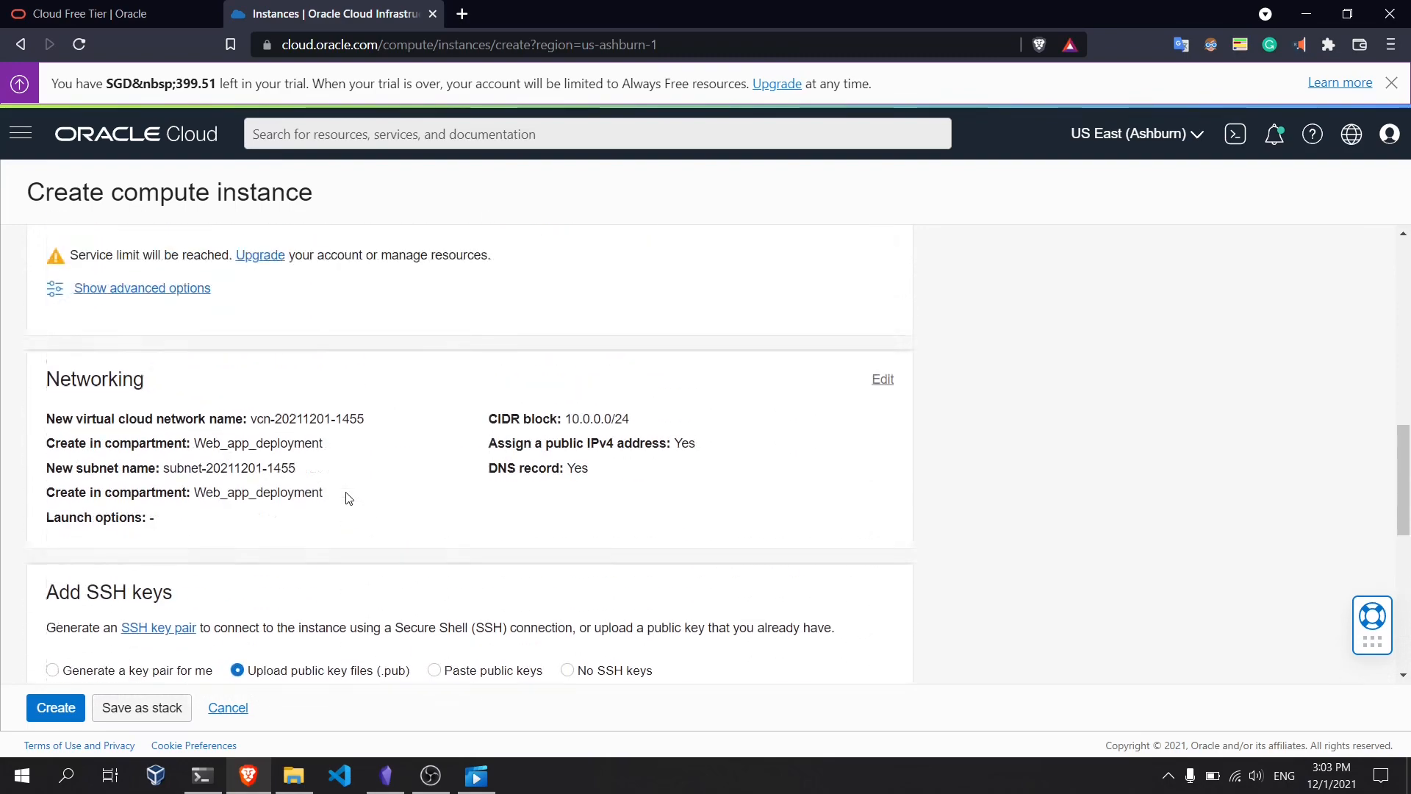
scroll(349, 498, "up", 3)
scroll(346, 497, "up", 3)
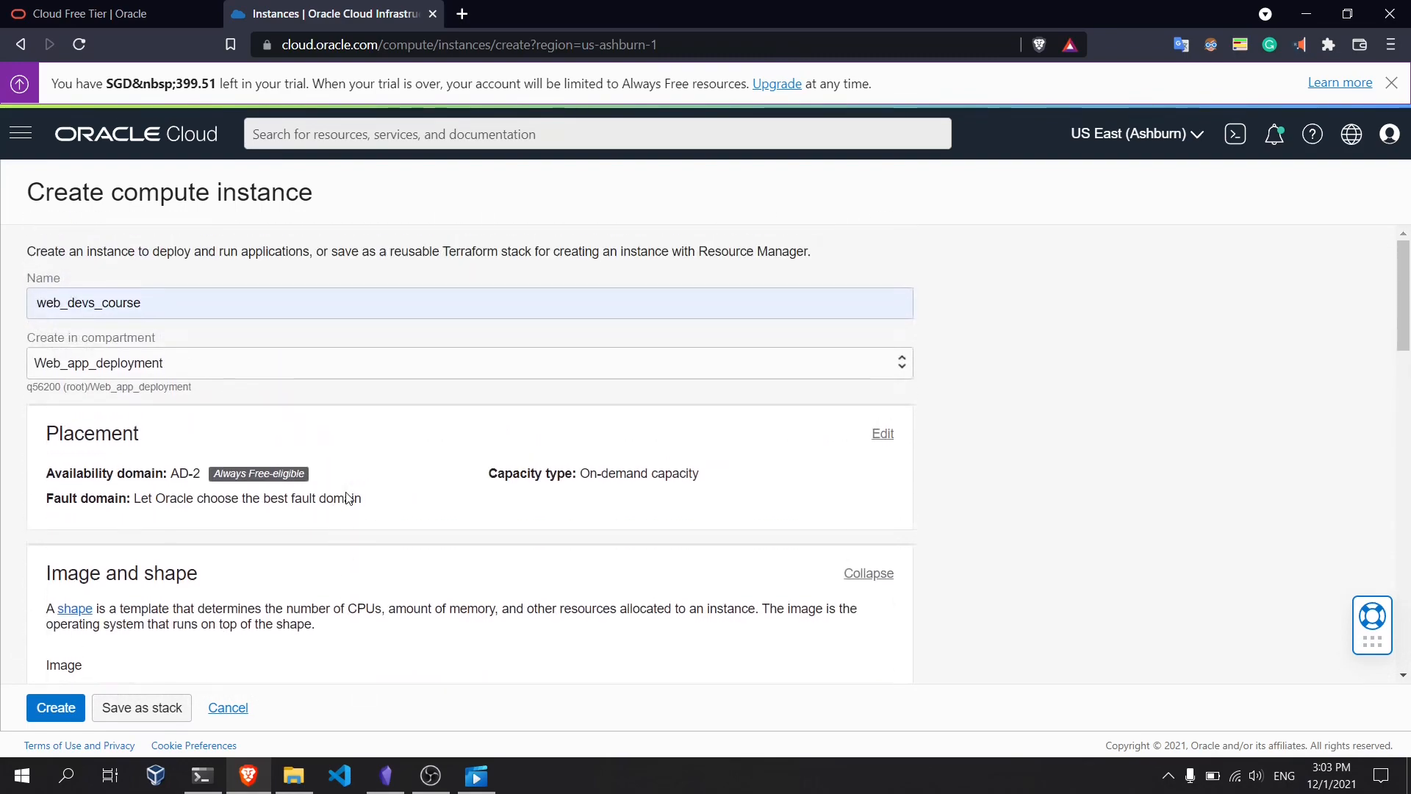
scroll(346, 497, "down", 15)
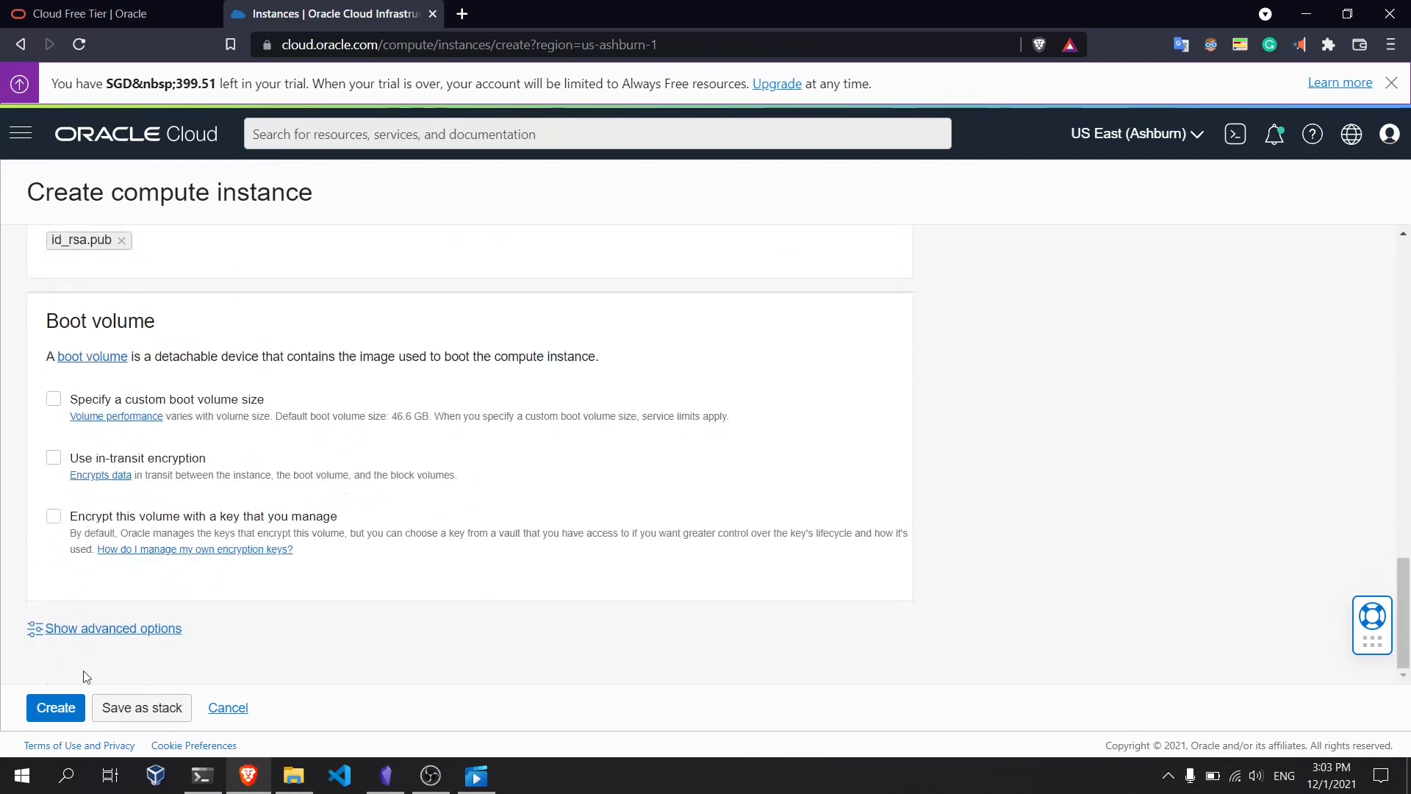
left_click(62, 707)
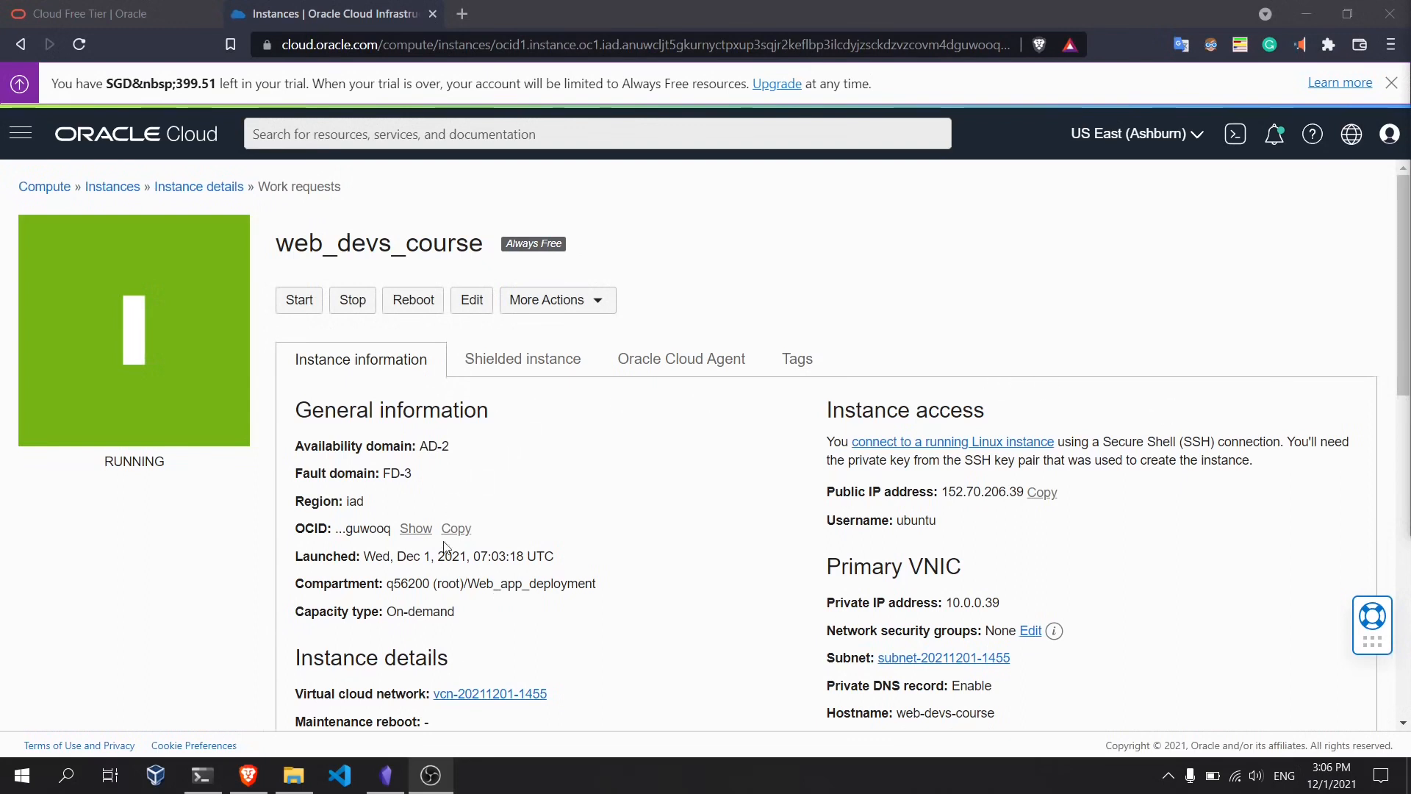
Step: Begin an ssh command in the Git Bash terminal and copy the instance's public IP address from its details page in the browser
left_click(214, 760)
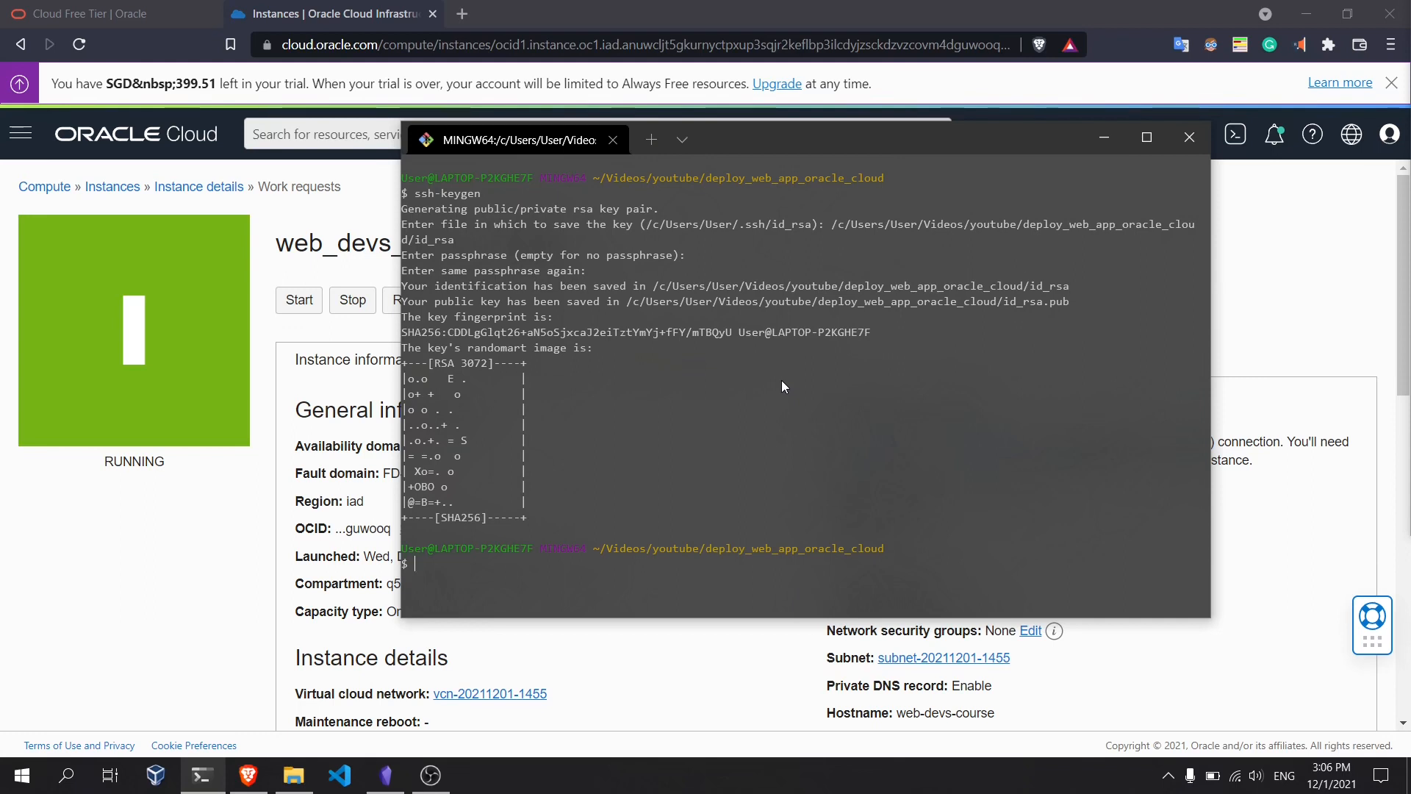
type("ssh")
left_click(58, 587)
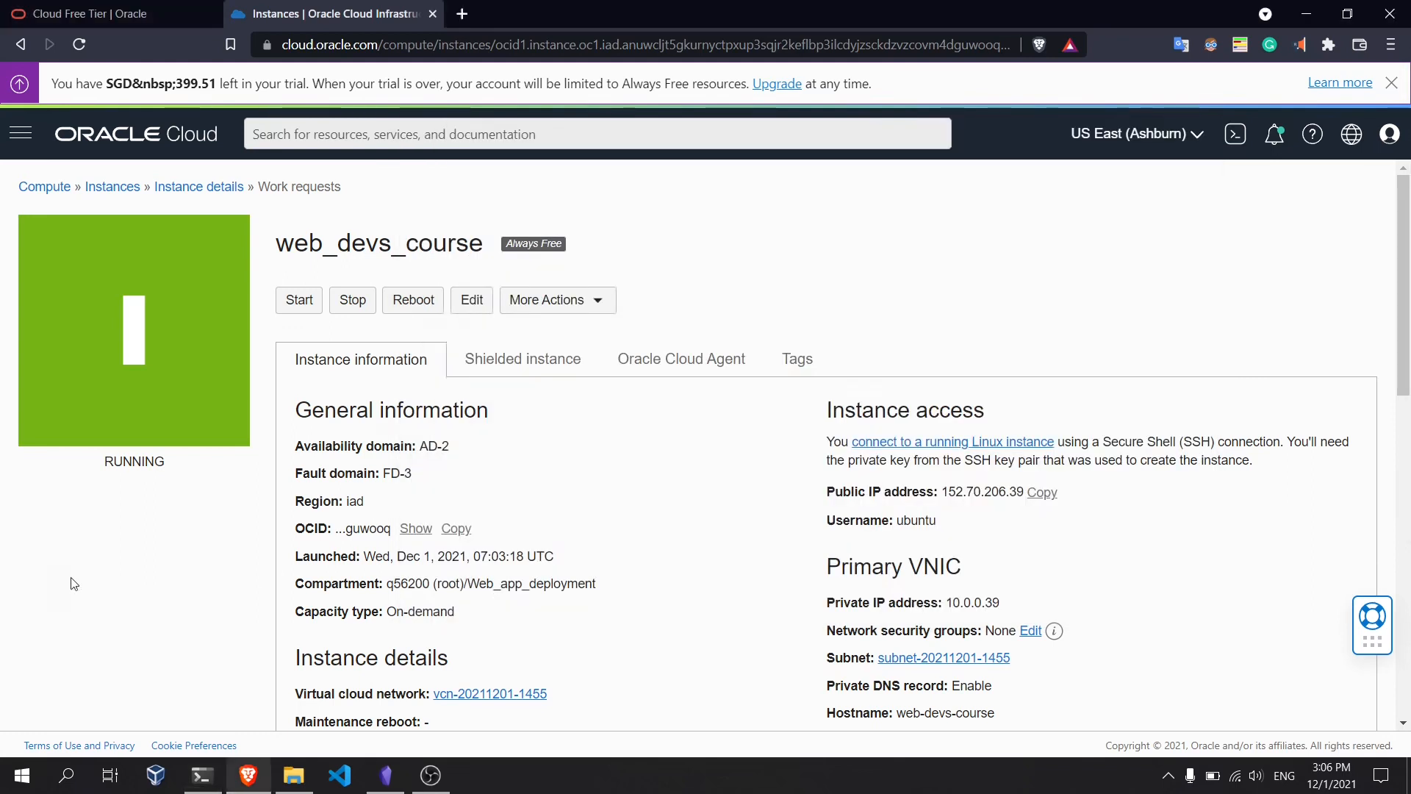
left_click(1042, 492)
left_click(431, 778)
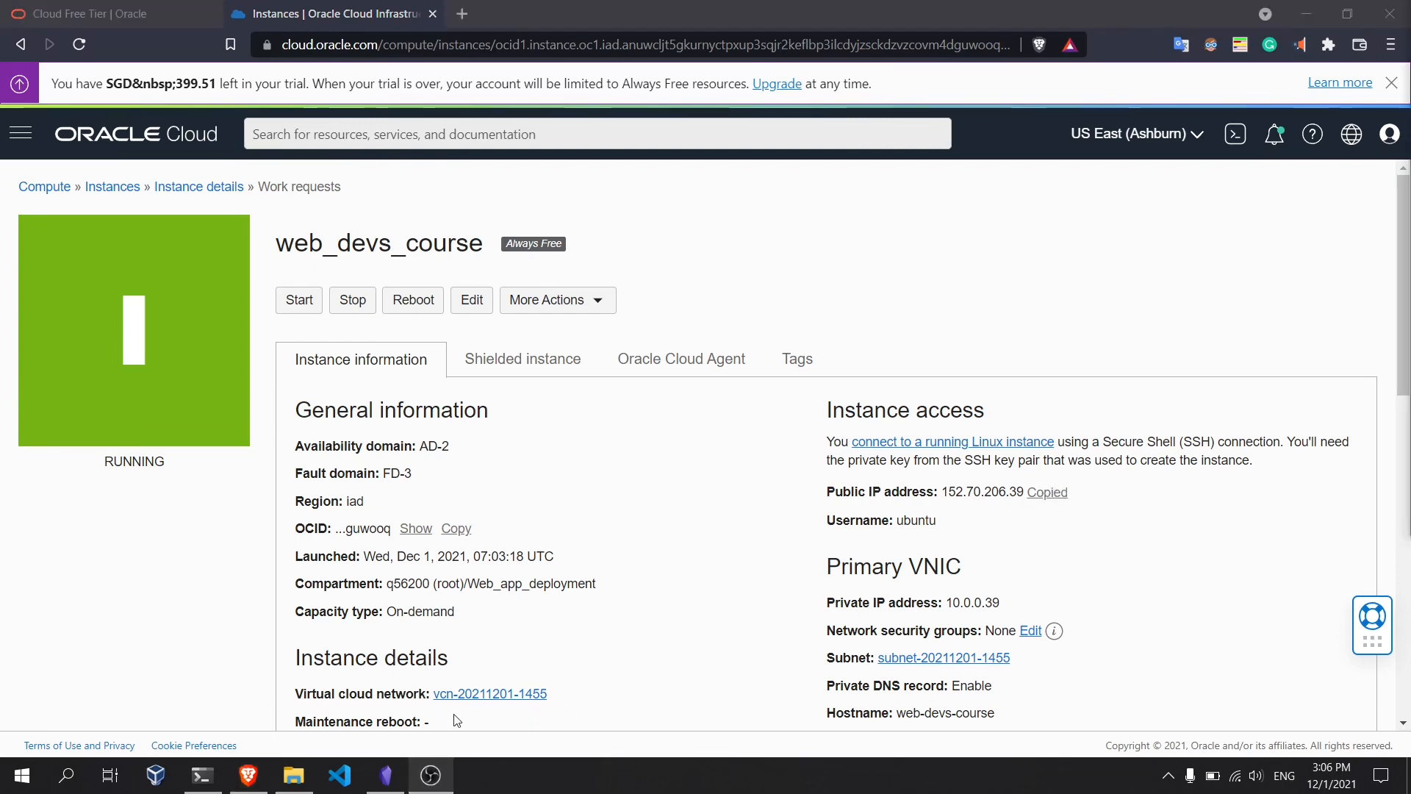
left_click(202, 776)
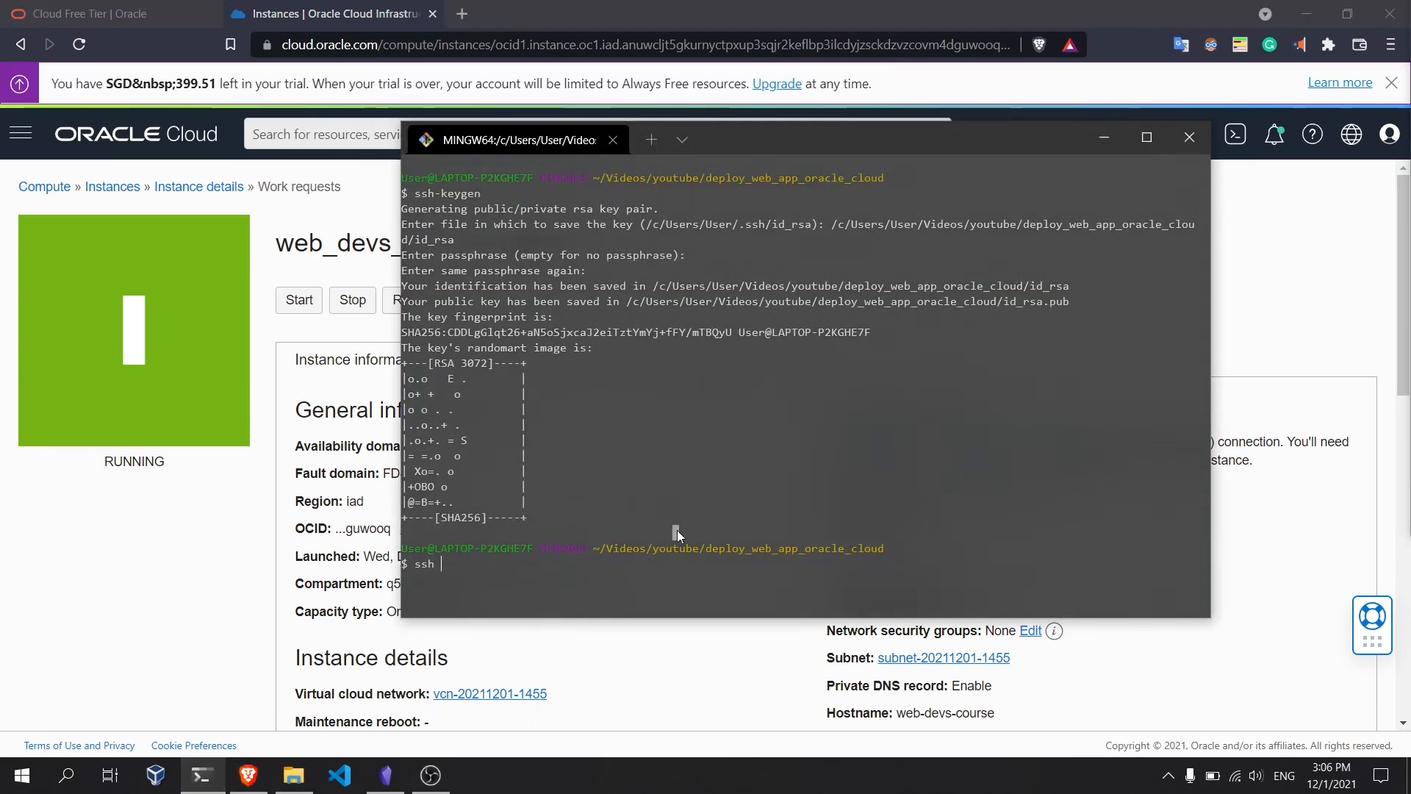
type("ssh")
type("152.70.206.39")
type("@")
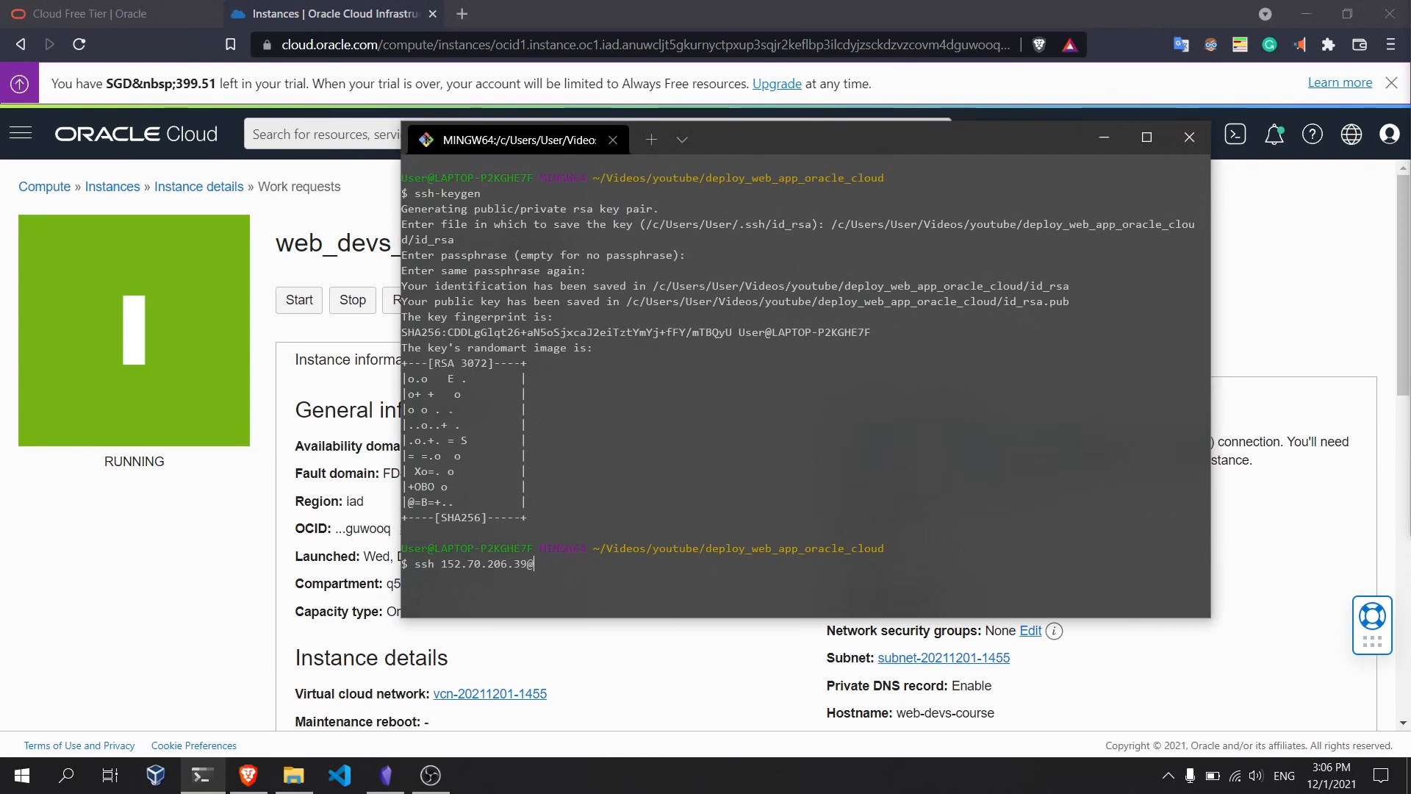
key("BackSpace")
type("ubuntu@")
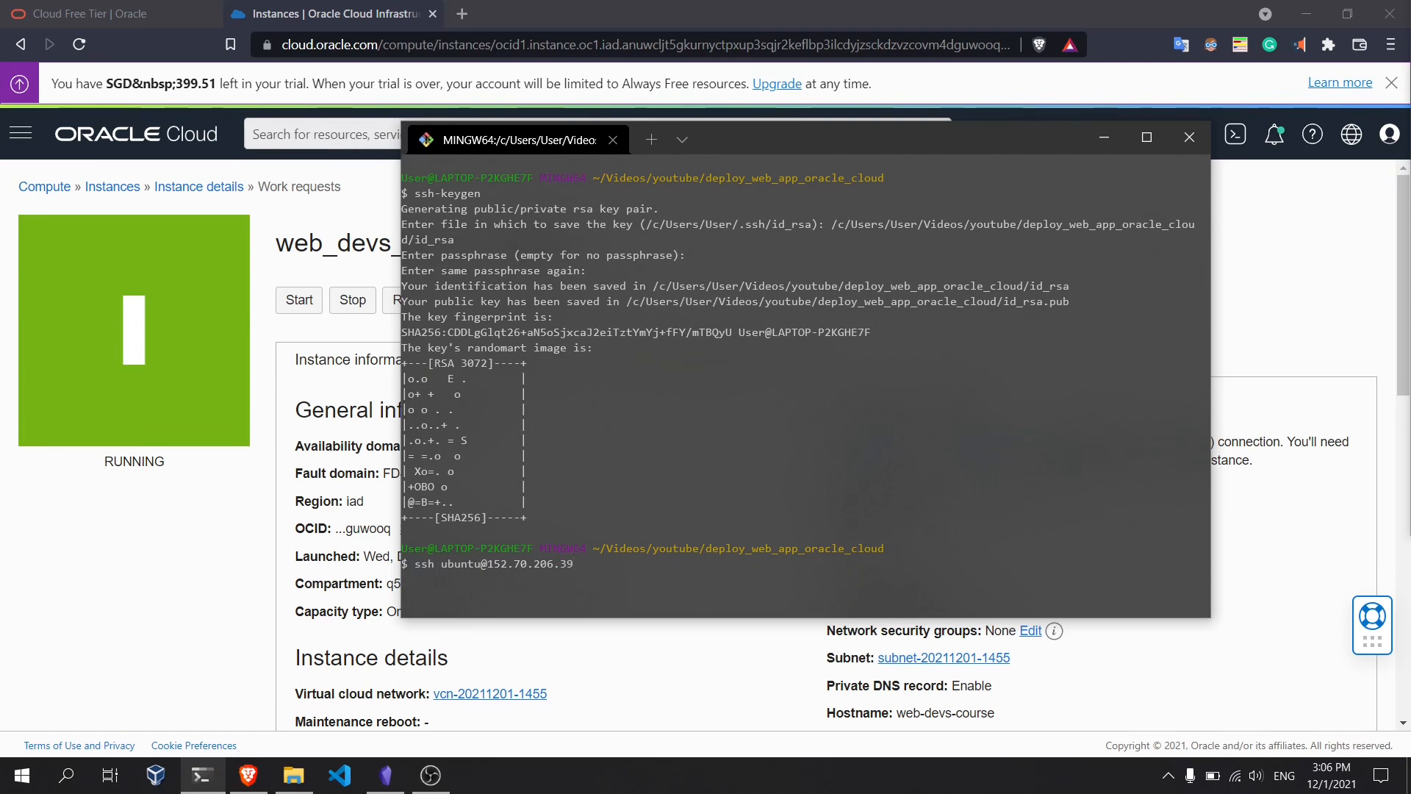
type("-i id_rsa")
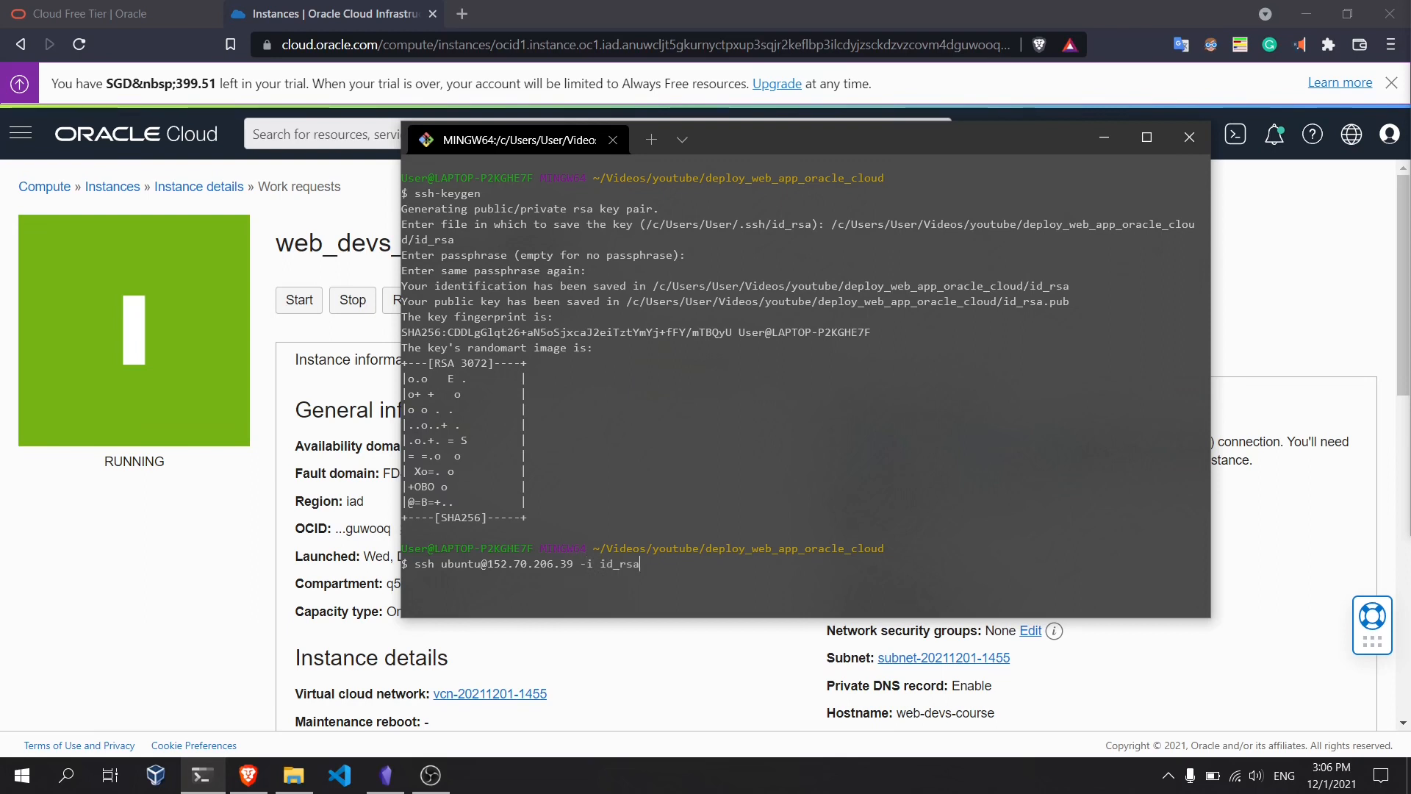
key("Return")
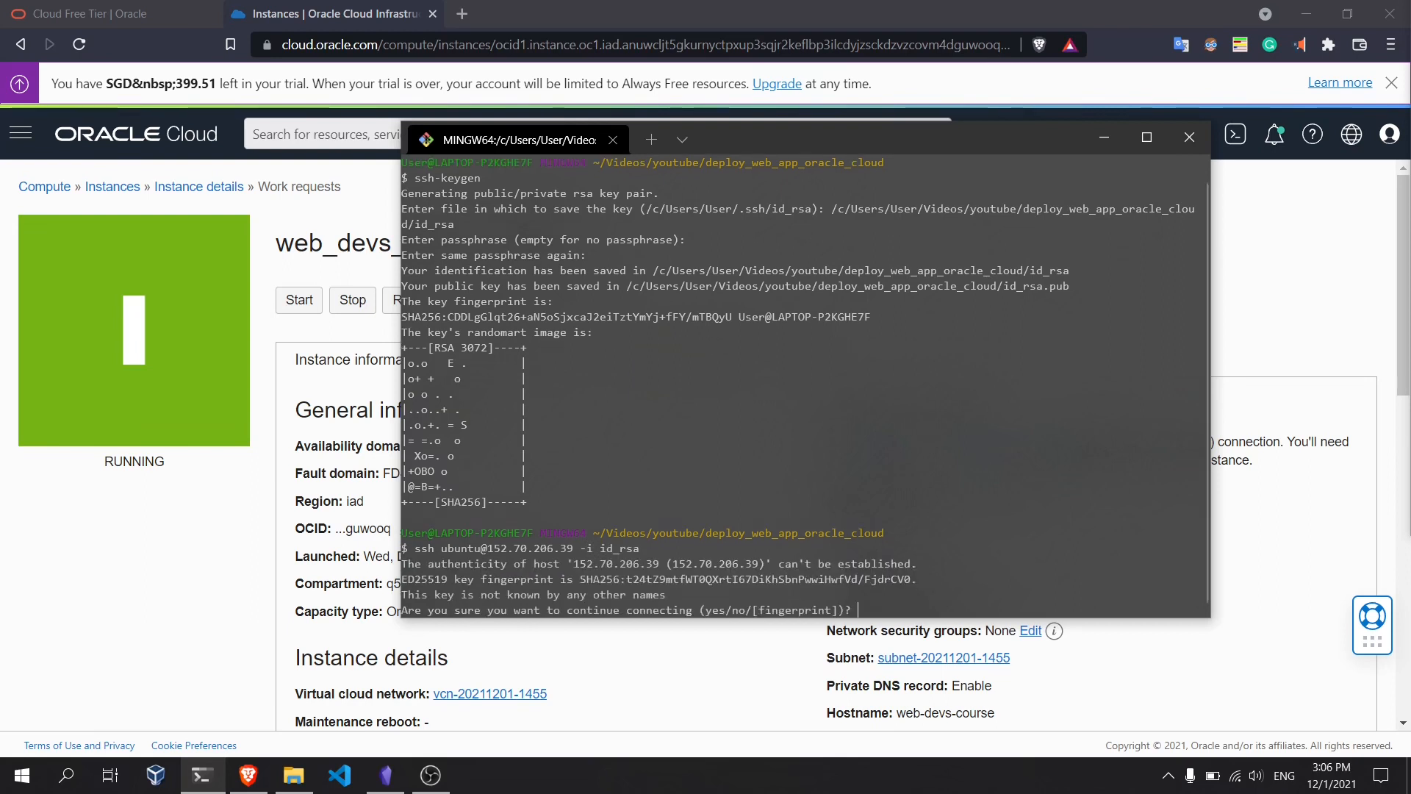
Step: Complete the SSH login by accepting the host with yes and entering the id_rsa key passphrase, and clear the terminal
type("yes")
key("Return")
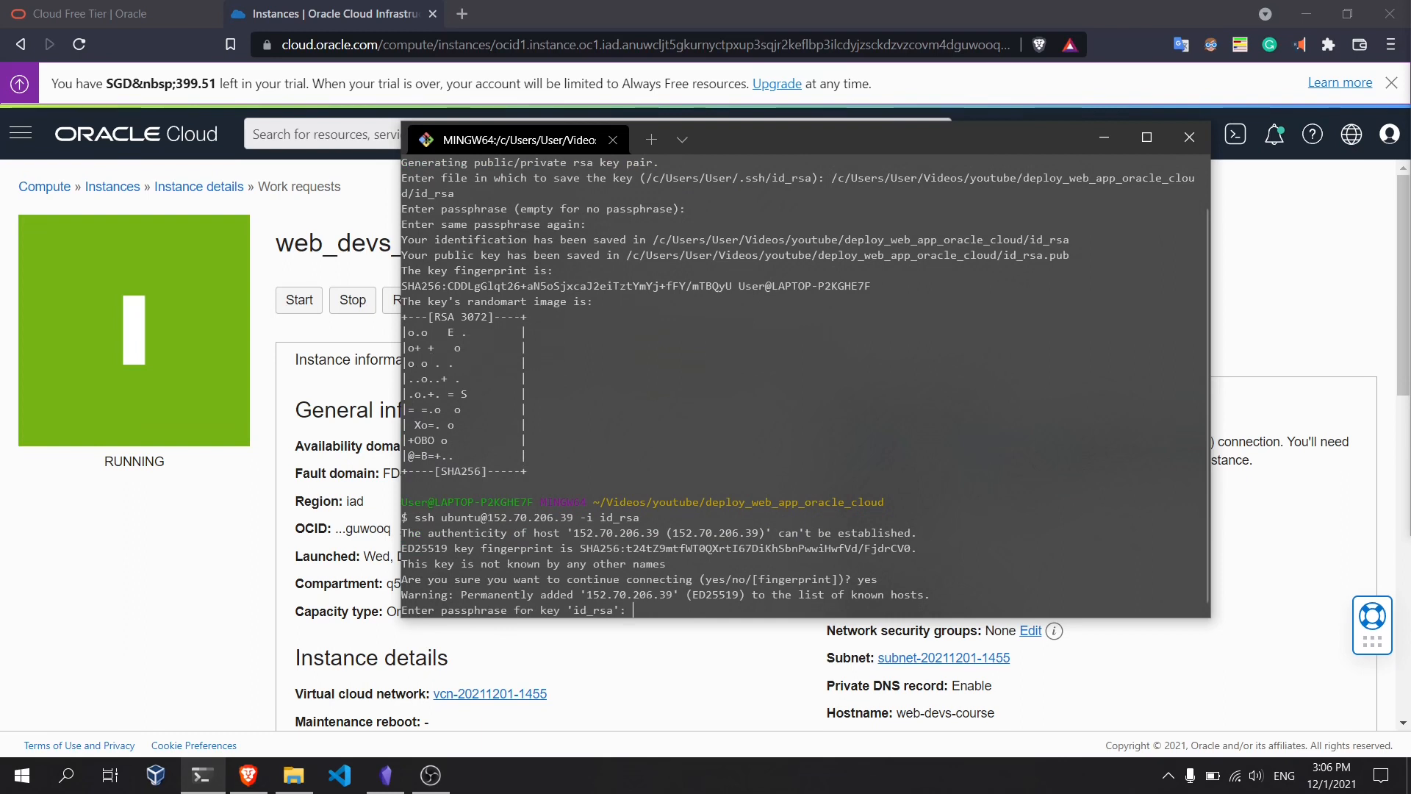
key("Return")
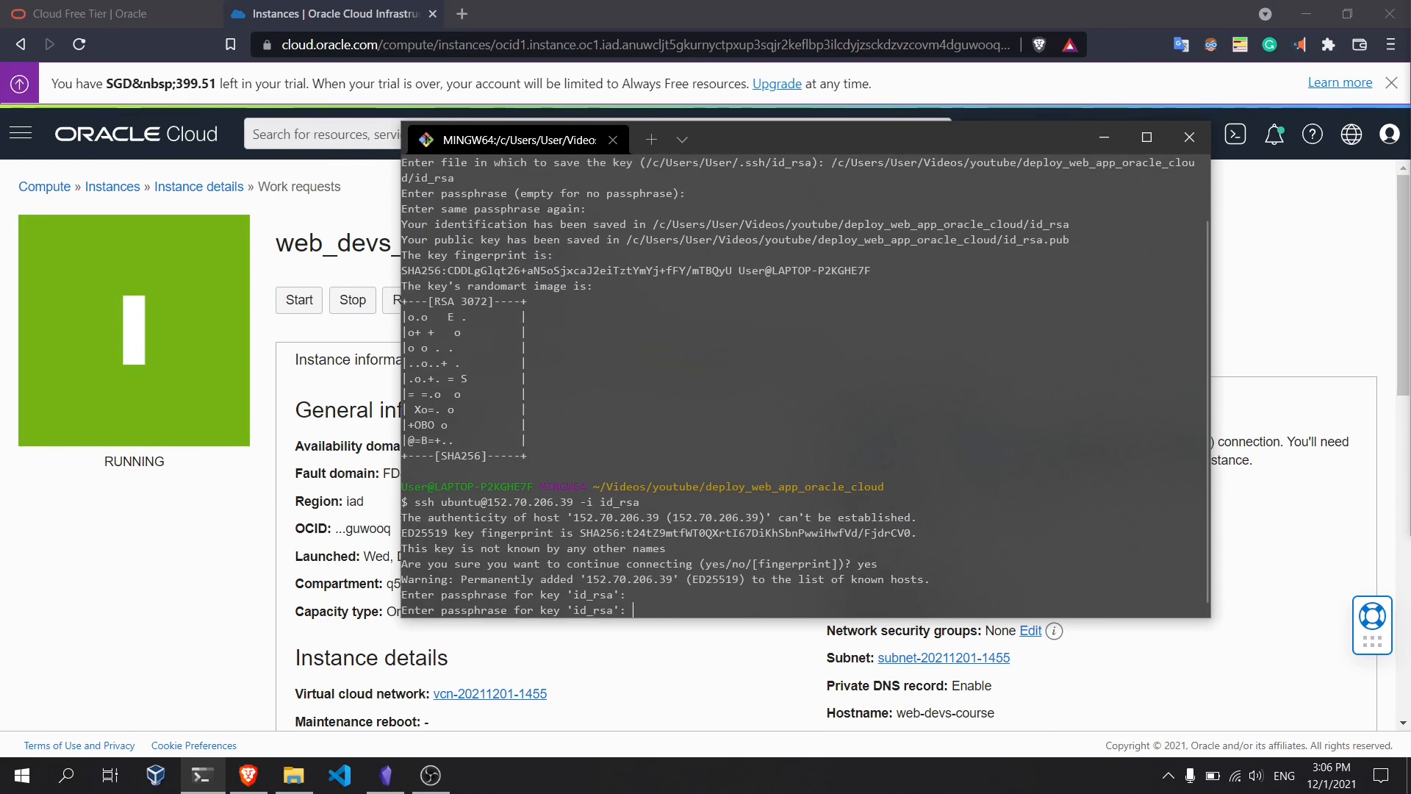
key("Return")
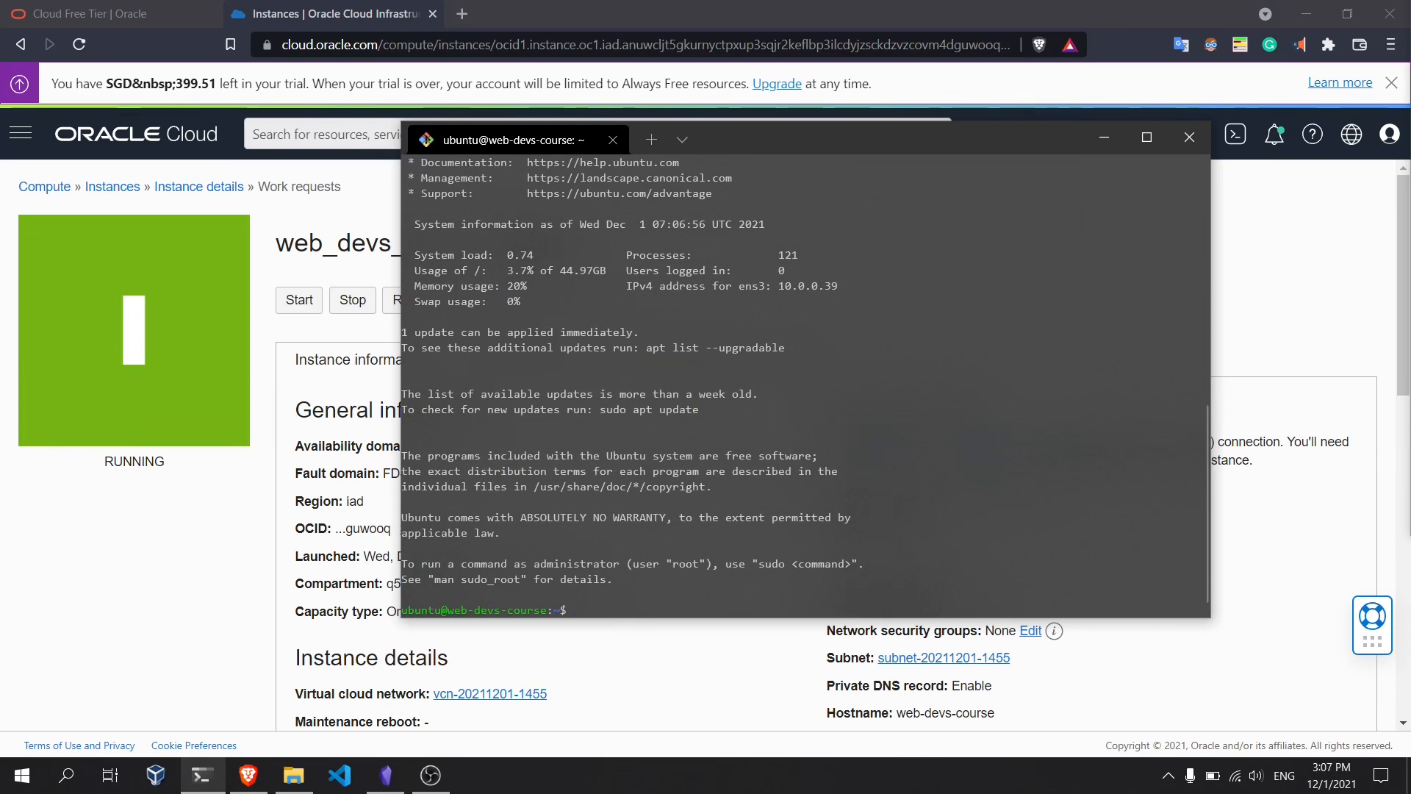
type("clear")
key("Return")
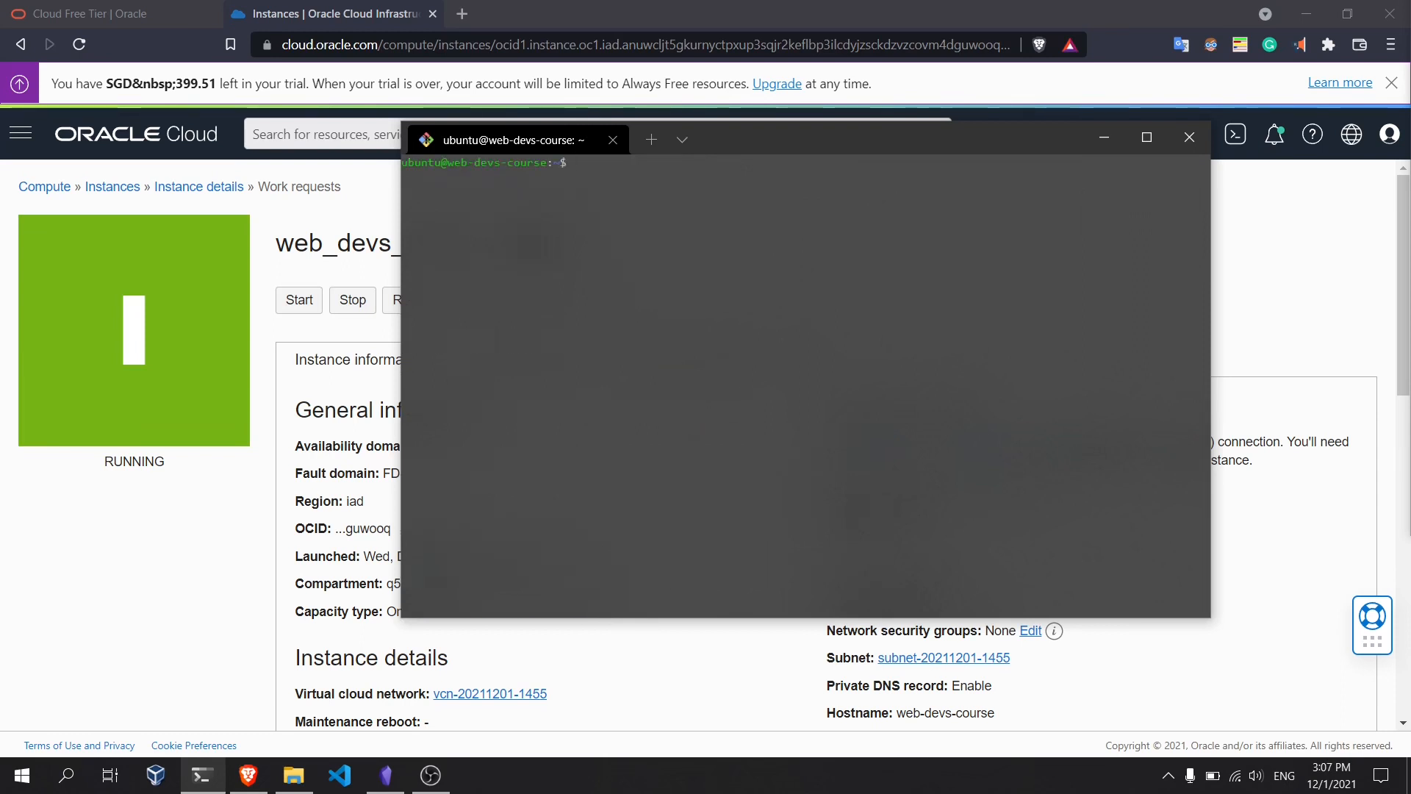